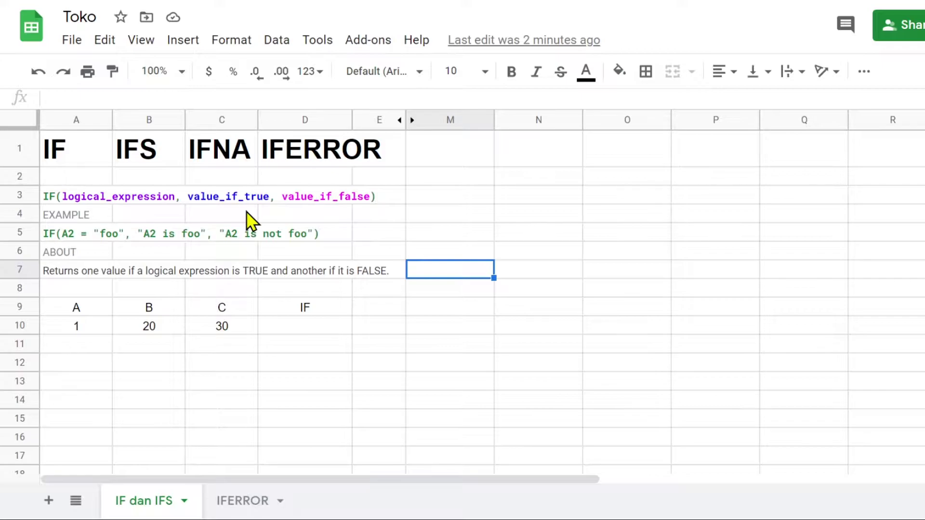
click(53, 160)
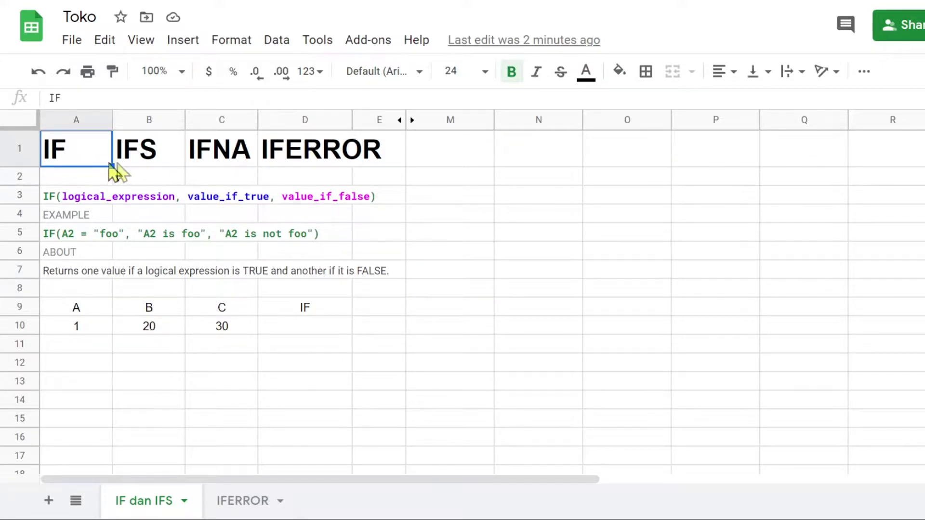
click(134, 164)
click(215, 166)
click(297, 168)
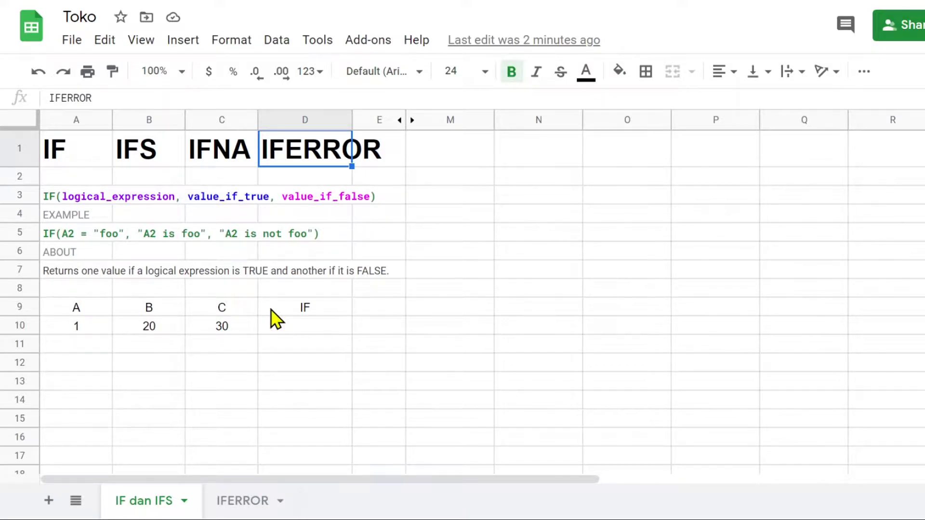
click(71, 159)
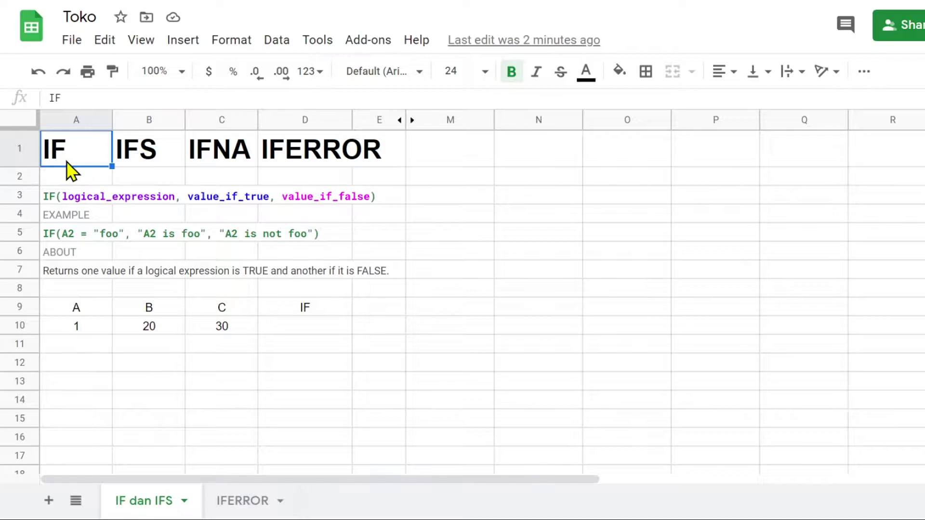
click(151, 169)
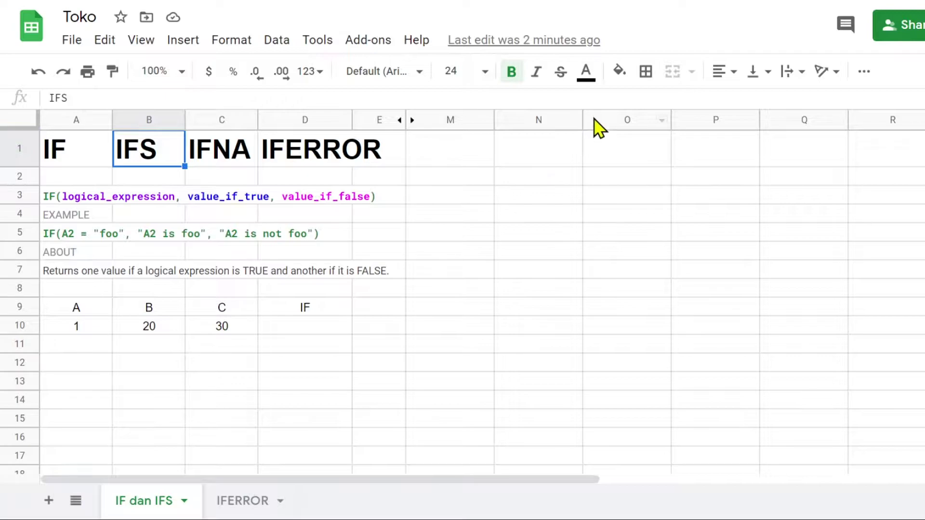
click(621, 73)
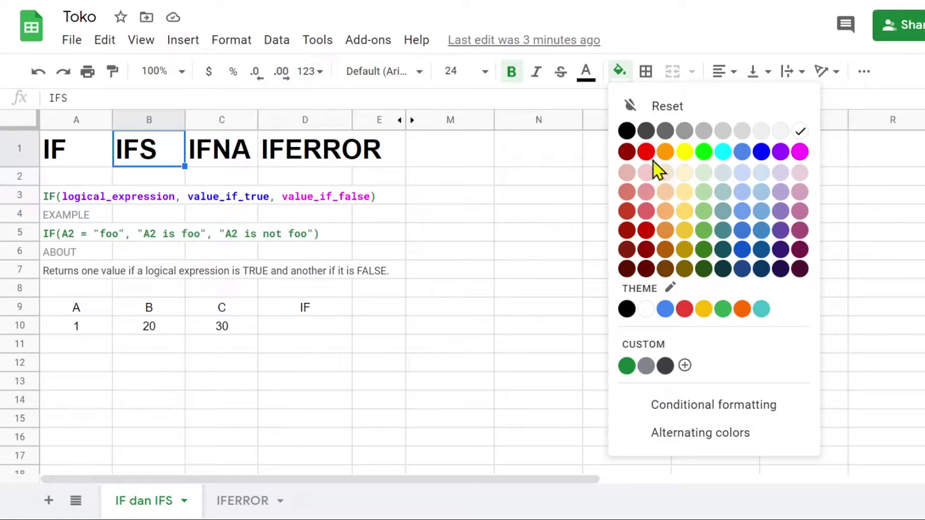
Enter 0 in cell N1 and 1 in cell O1 as sample values, and clear both cells again.
click(534, 159)
text(0)
key(Tab)
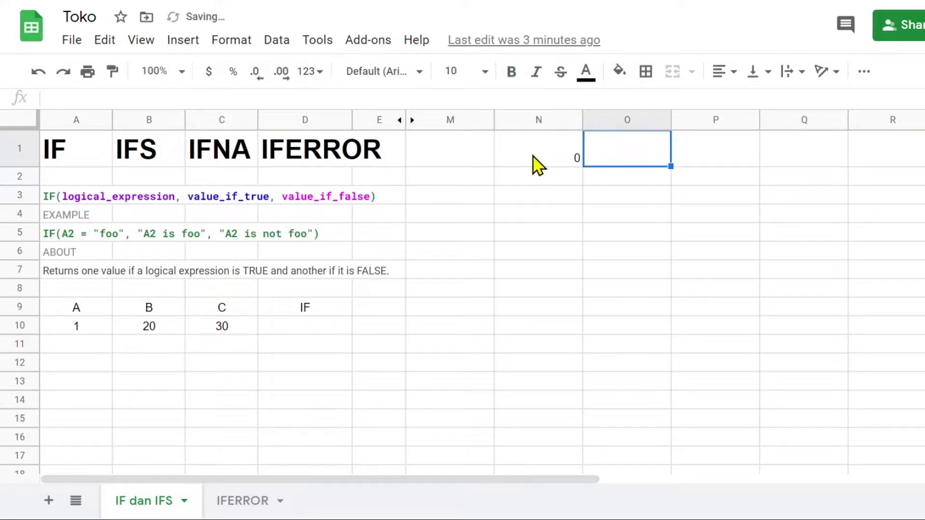
text(1)
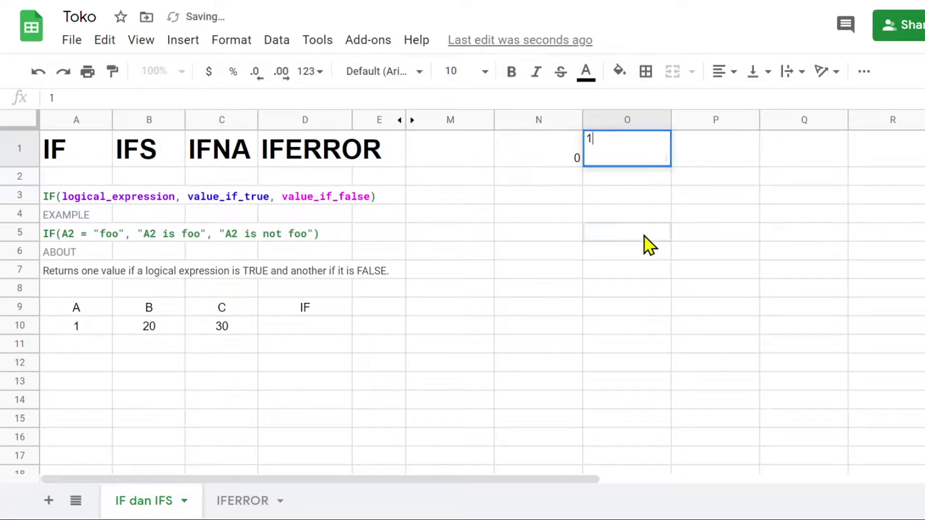
click(644, 237)
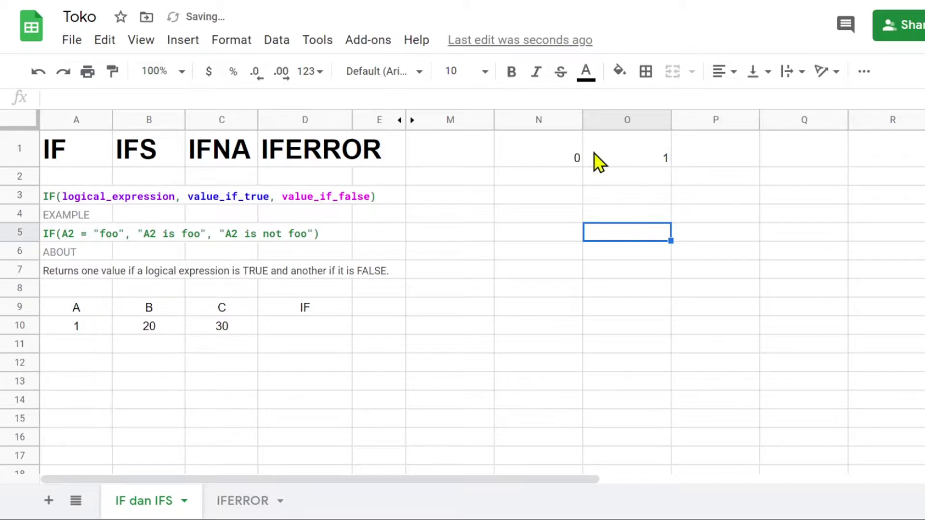
drag(560, 166, 636, 165)
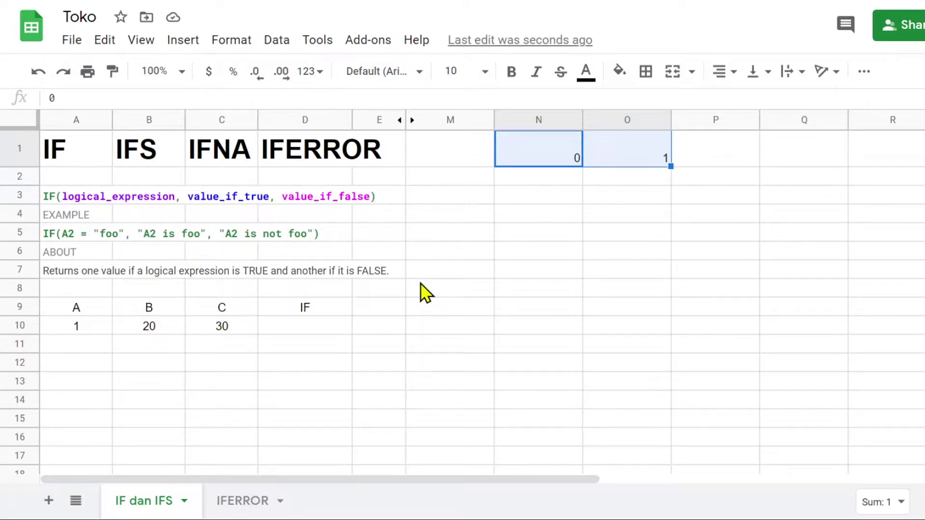
key(Delete)
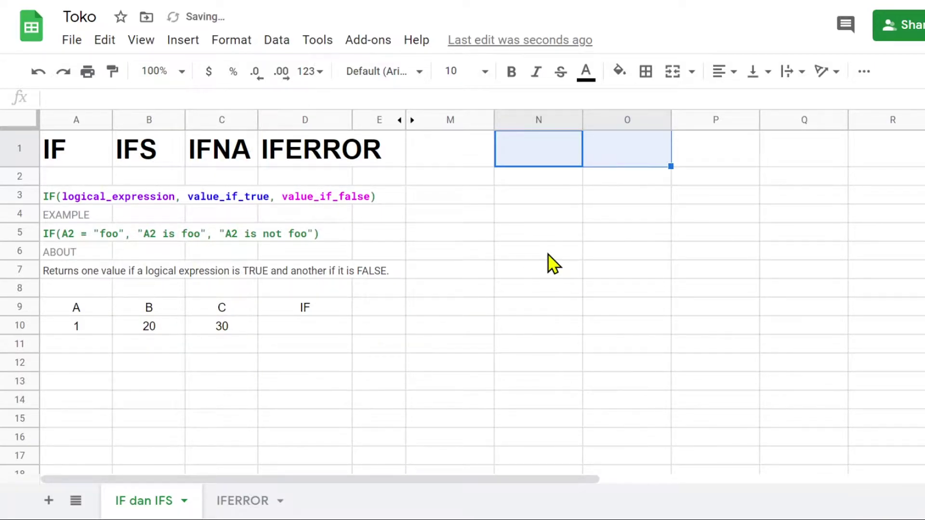
Set the text colour of the IFS, IFNA and IFERROR headings in B1:D1 to light grey.
click(67, 163)
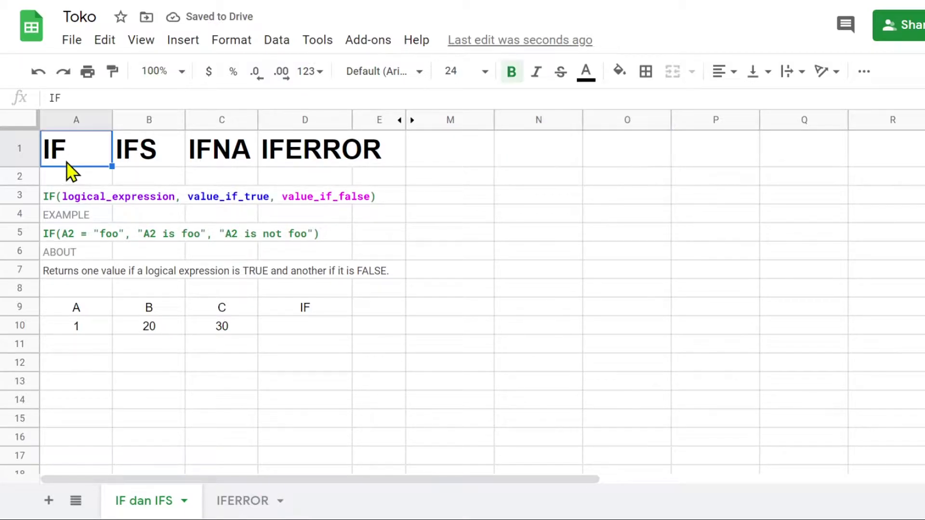
drag(136, 161, 309, 153)
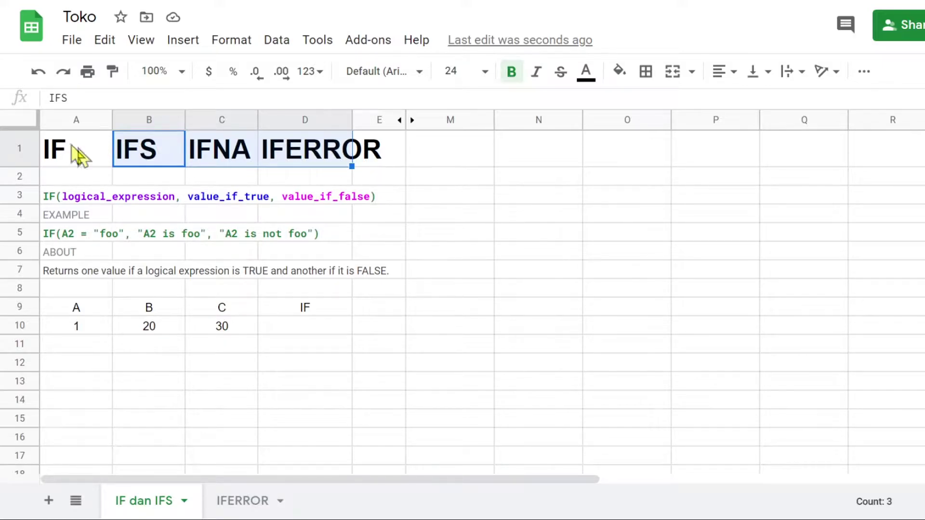
click(586, 73)
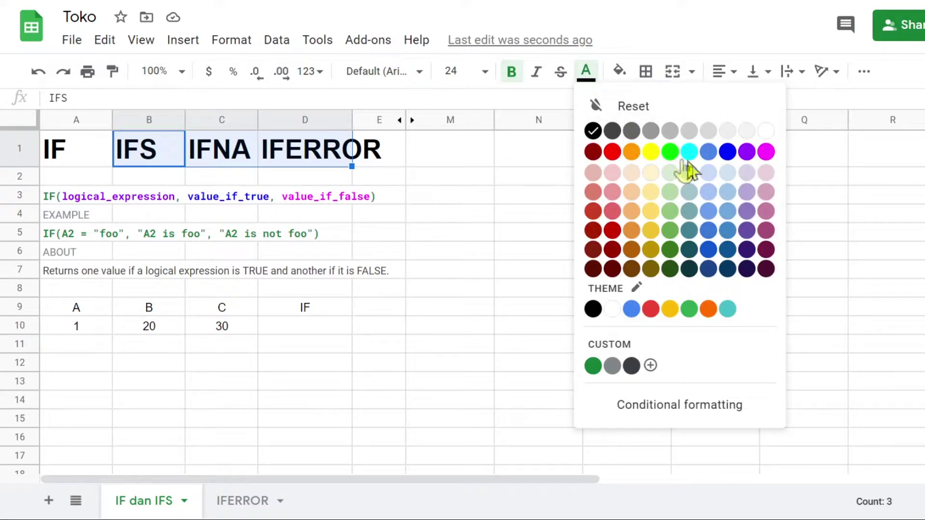
click(728, 133)
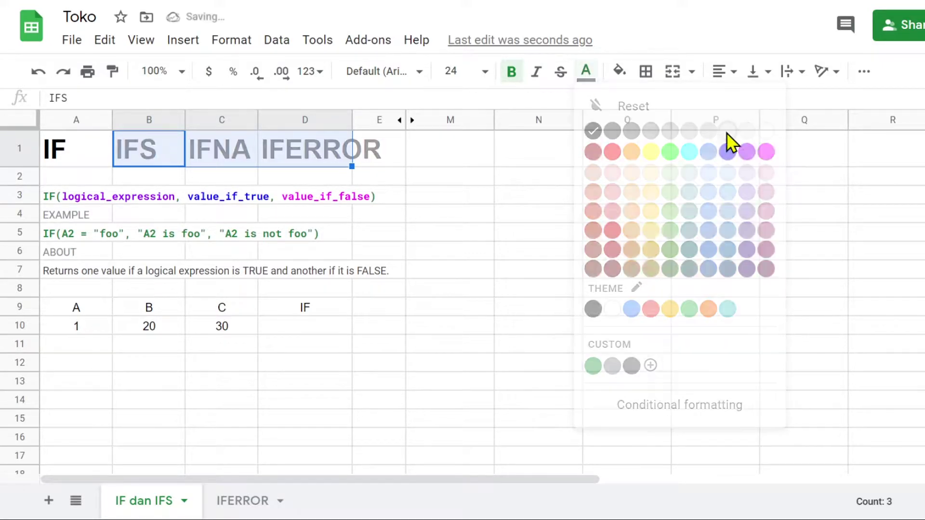
click(433, 333)
click(62, 162)
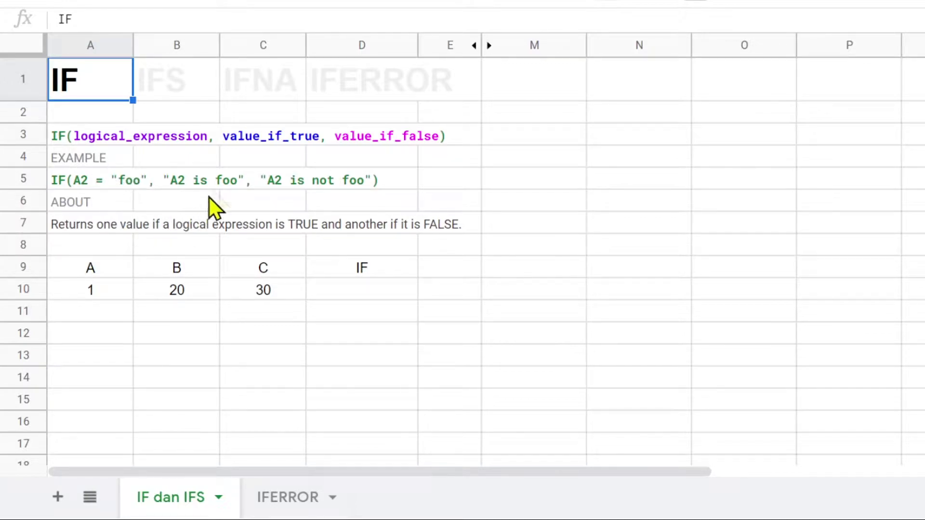
Start an IF formula in cell A2 and examine the function help for its arguments and example.
click(84, 116)
text(=)
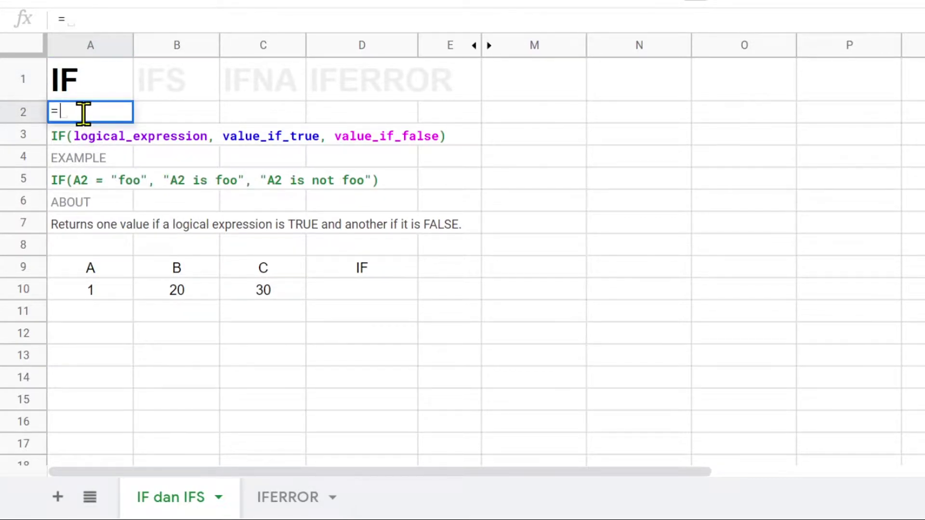
text(if)
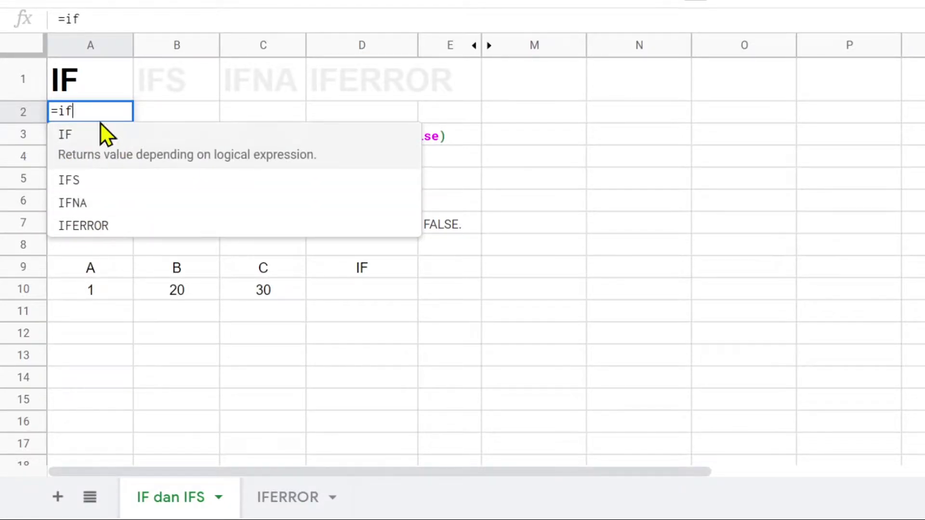
click(76, 138)
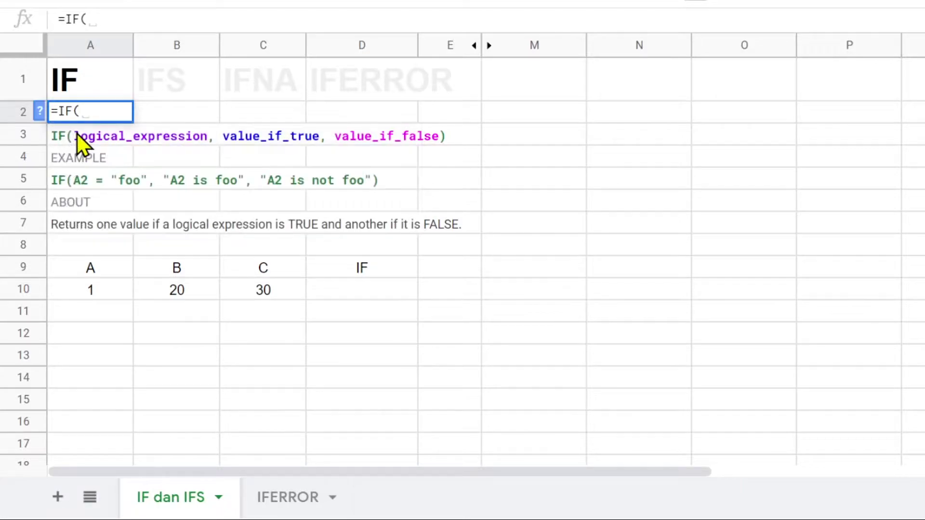
click(38, 111)
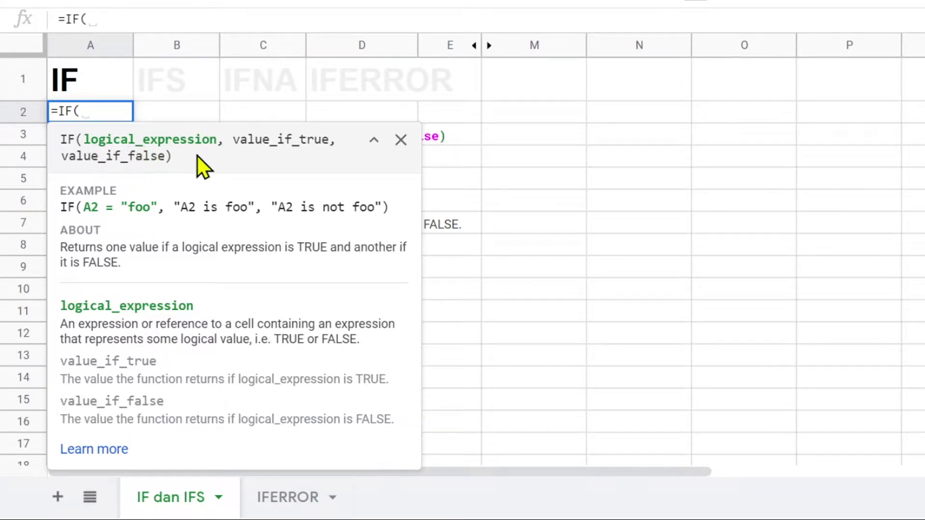
drag(85, 207, 146, 212)
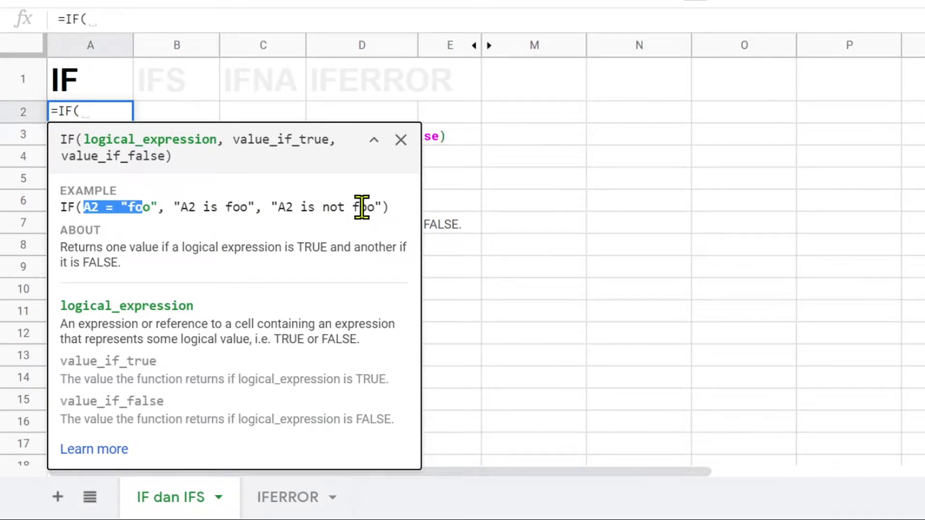
click(401, 140)
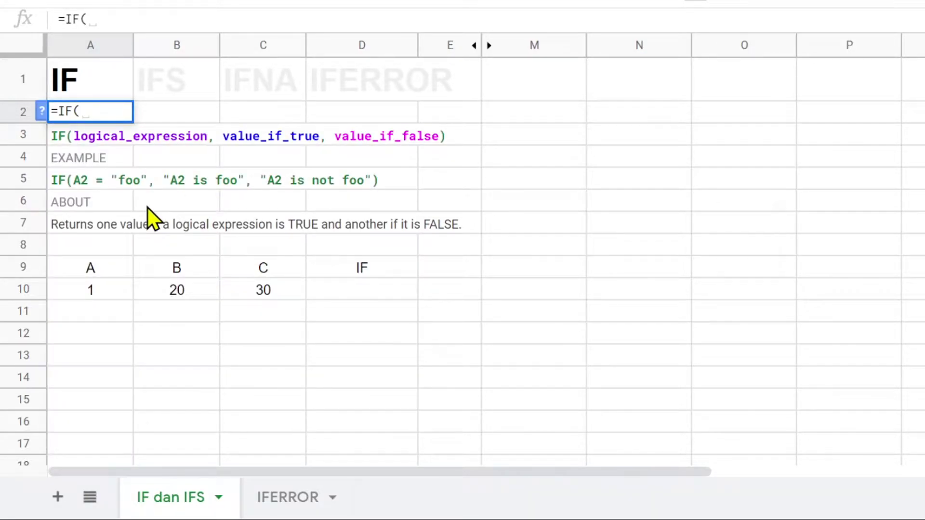
click(93, 271)
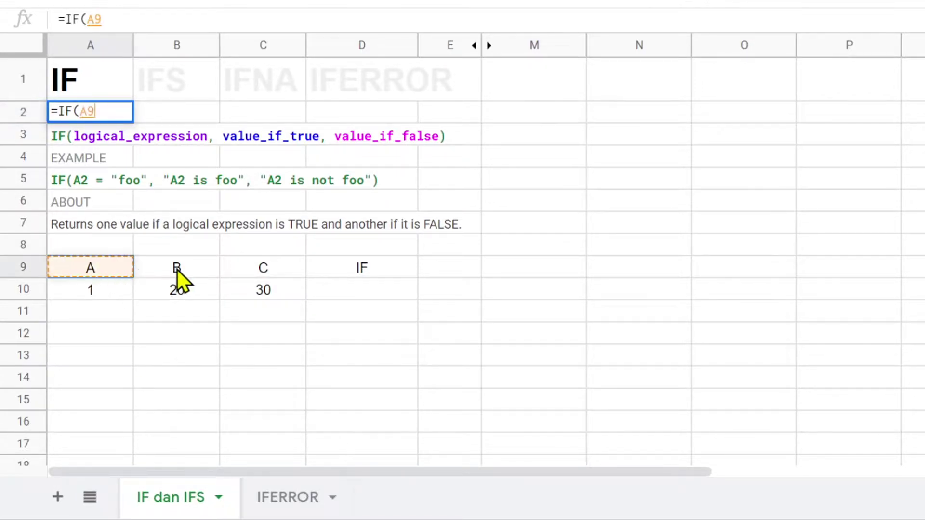
click(178, 269)
click(253, 272)
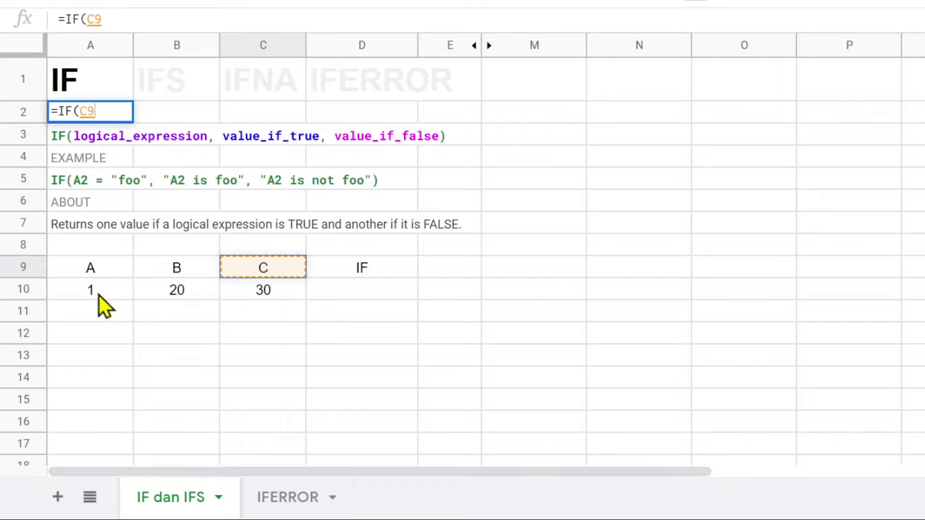
key(Left)
key(Left)
key(Escape)
Set the value in cell A10 to 10.
click(103, 297)
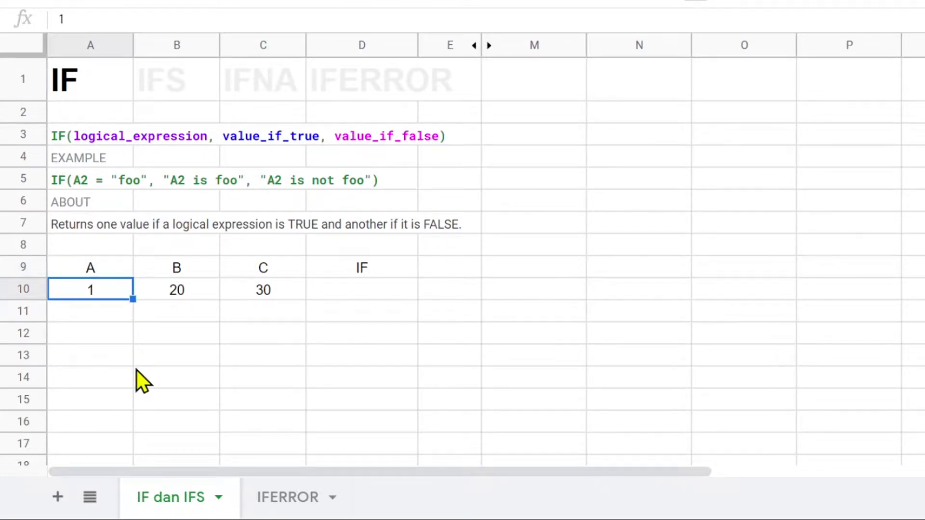
text(10)
key(Tab)
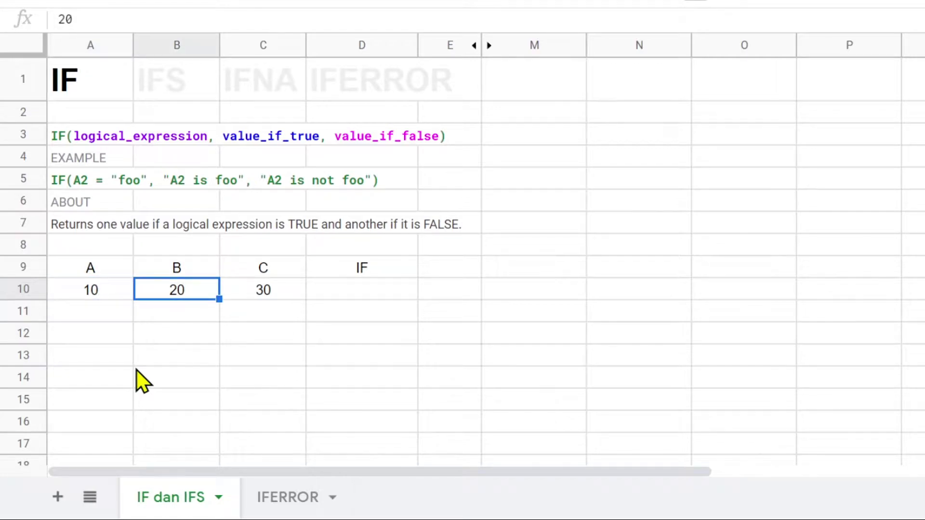
Enter the formula =IF(A10=10,"Benar") in cell D10 under the IF heading.
key(Tab)
key(Tab)
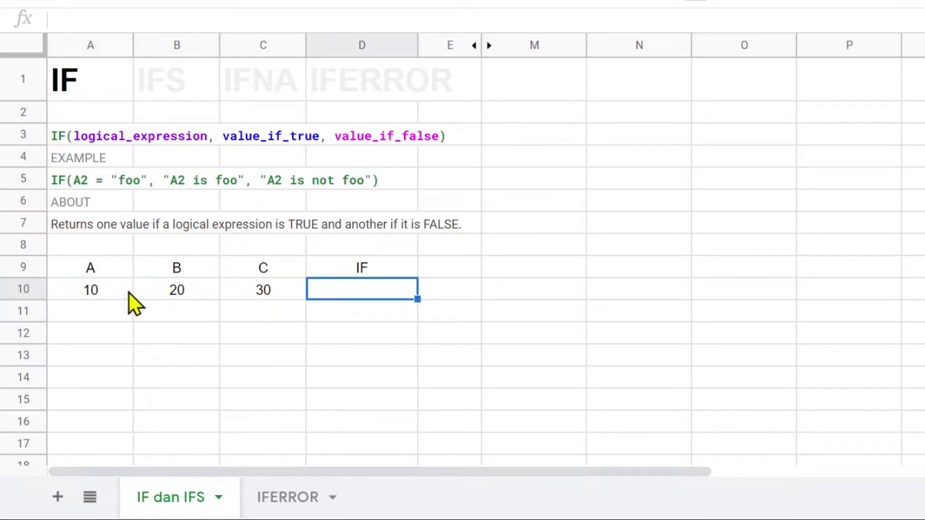
text(=)
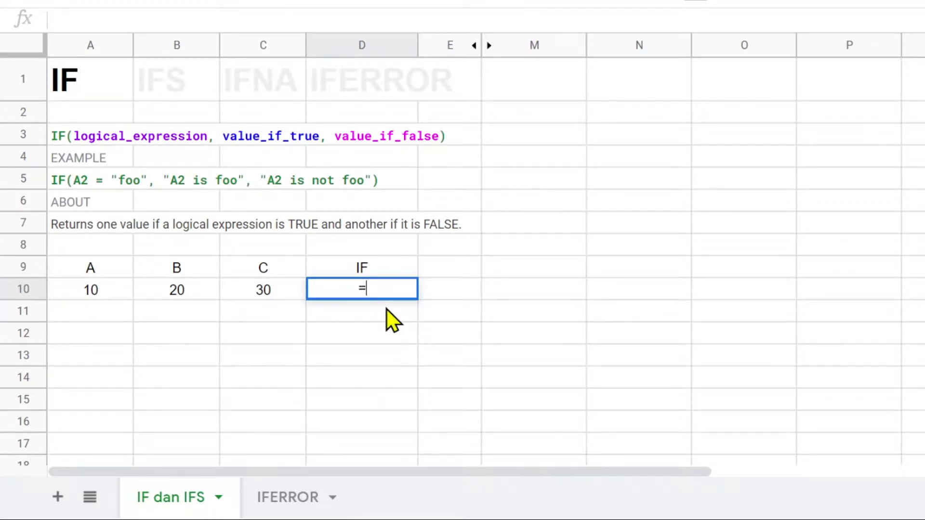
text(if)
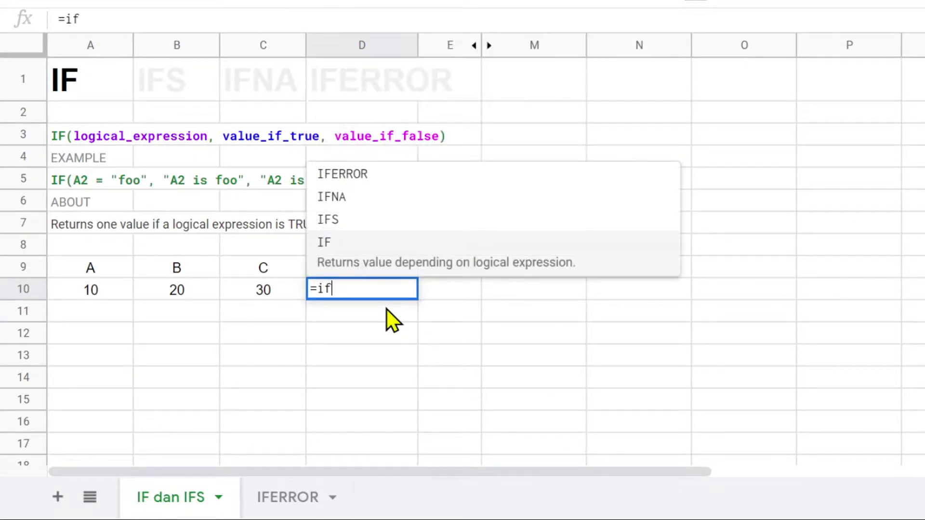
key(Tab)
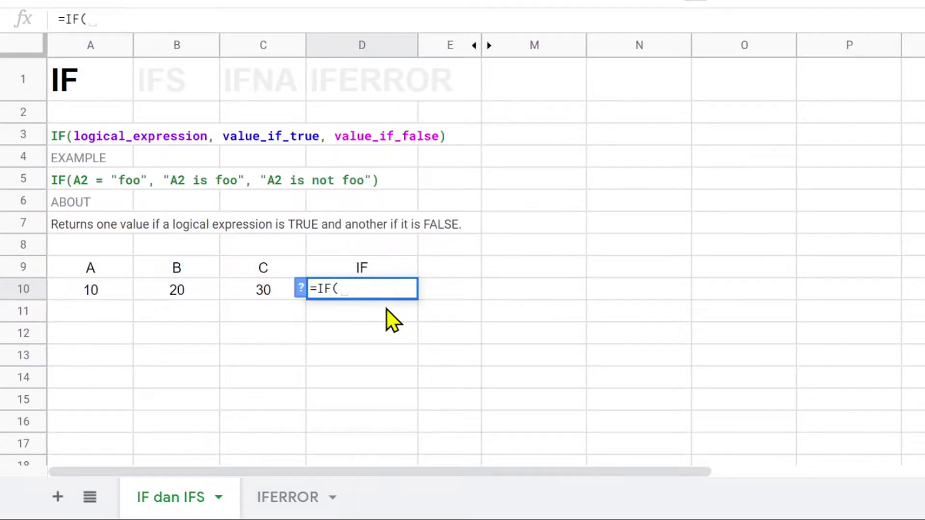
click(114, 291)
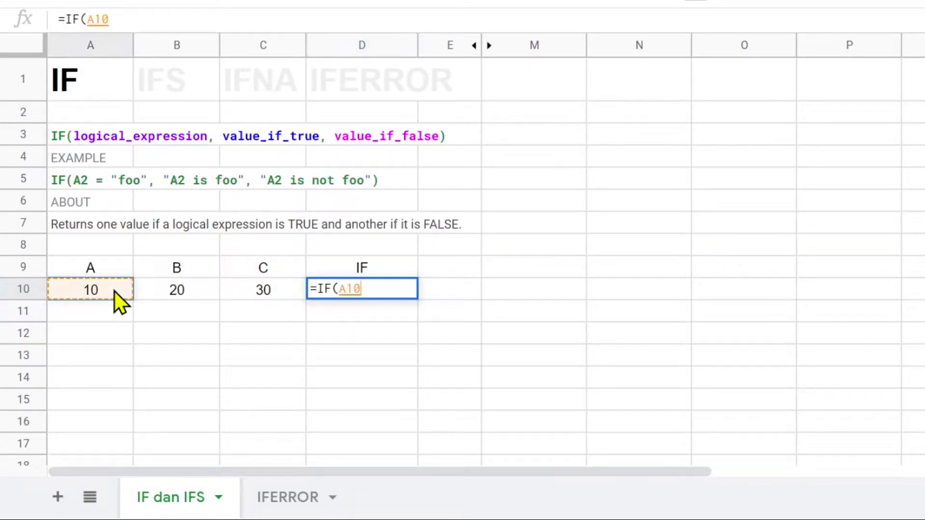
text(=10,)
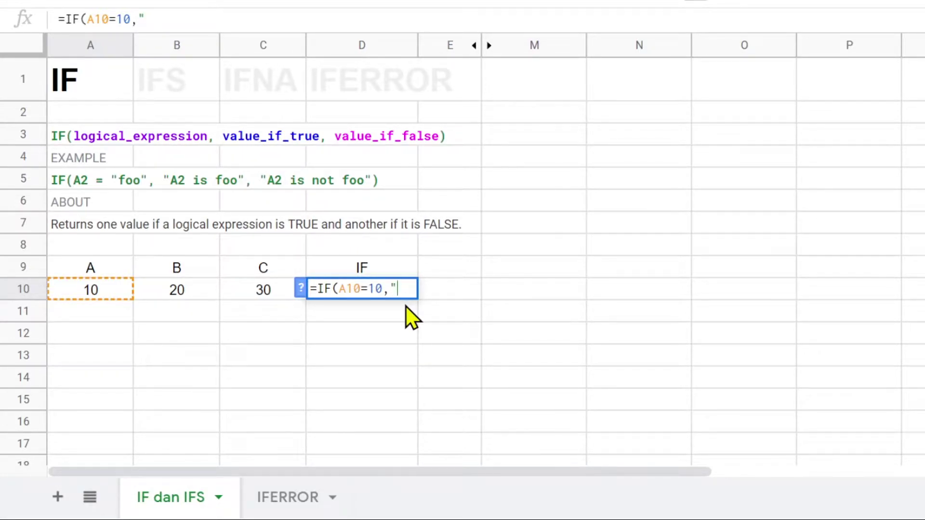
text(Benar)
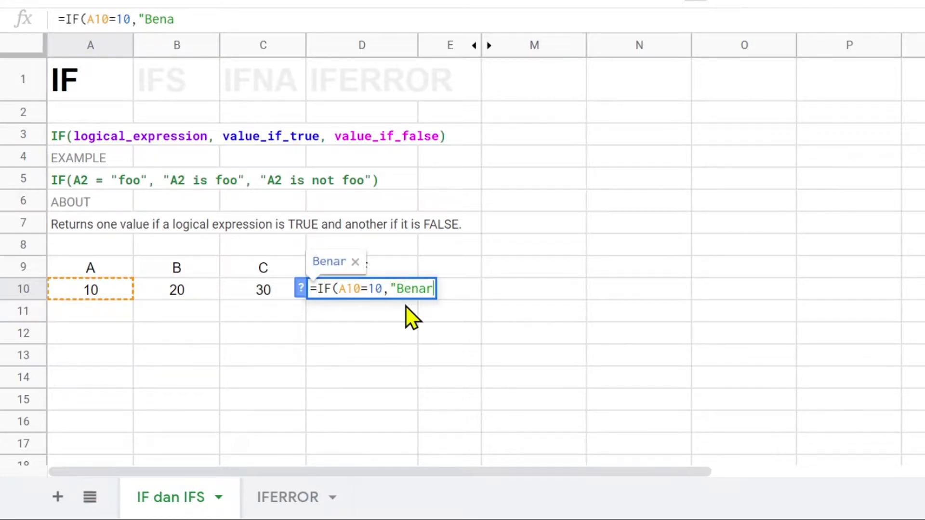
text("))
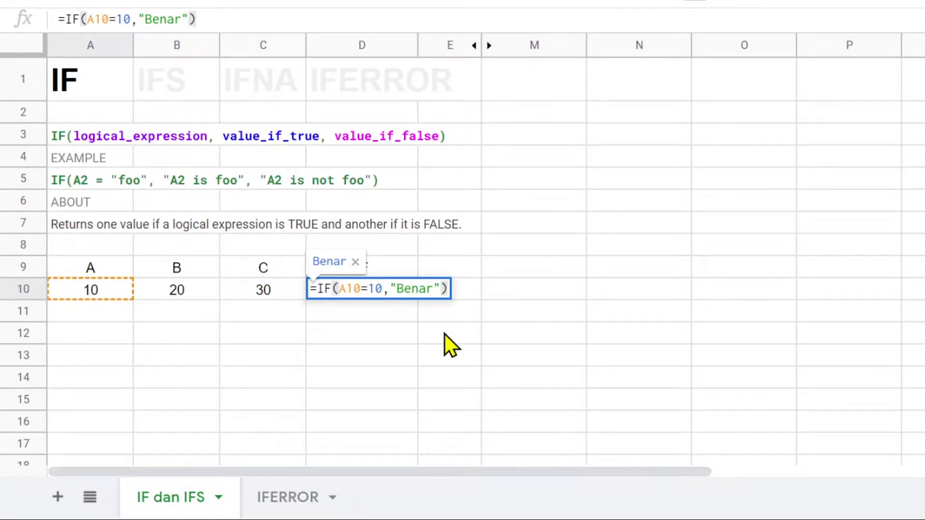
key(Return)
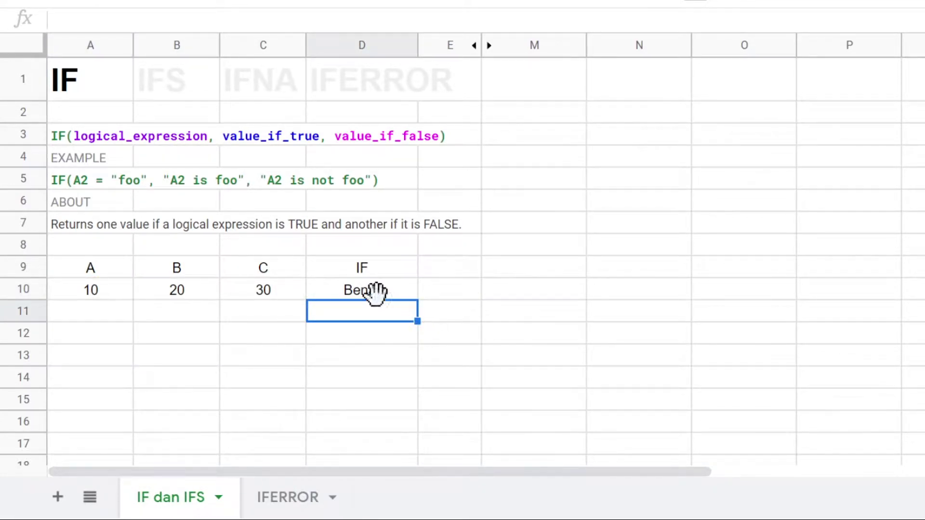
Check the IF formula in cell D10 and set the value in cell A10 to 9.
click(96, 291)
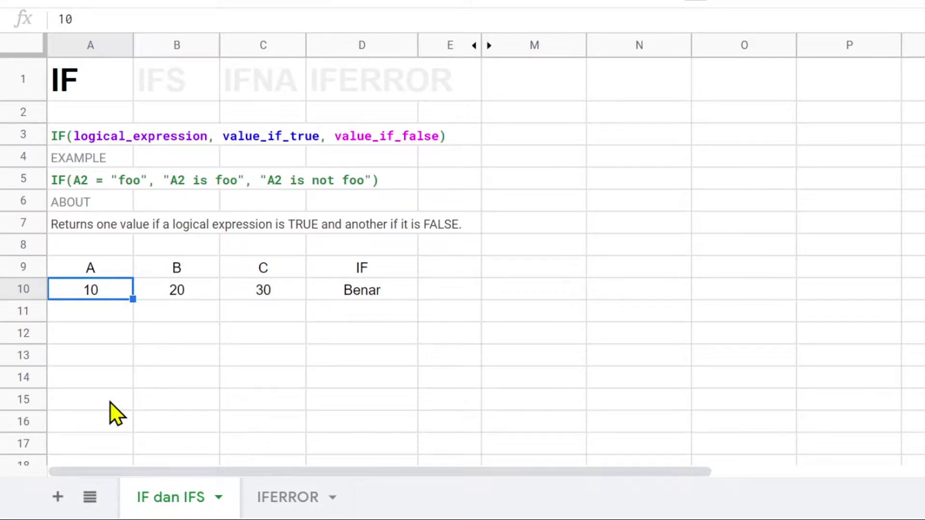
click(359, 297)
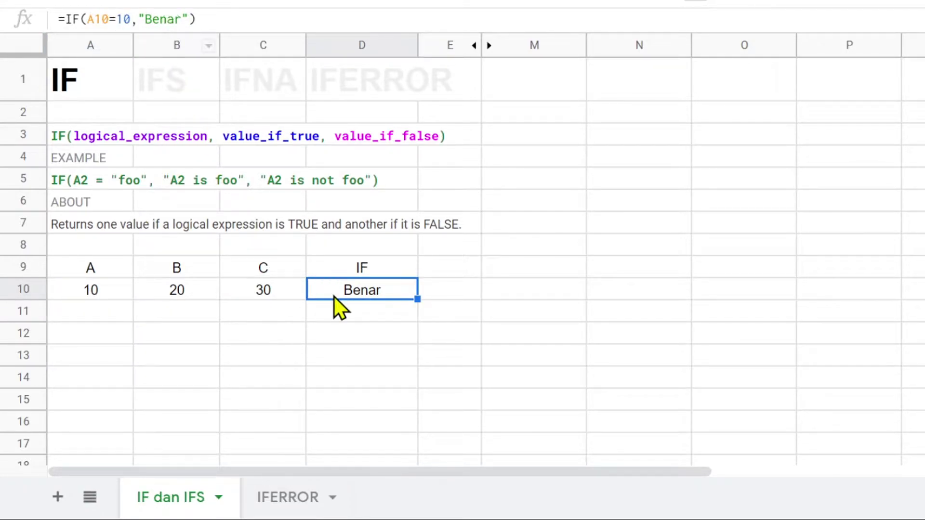
click(101, 290)
text(9)
key(Return)
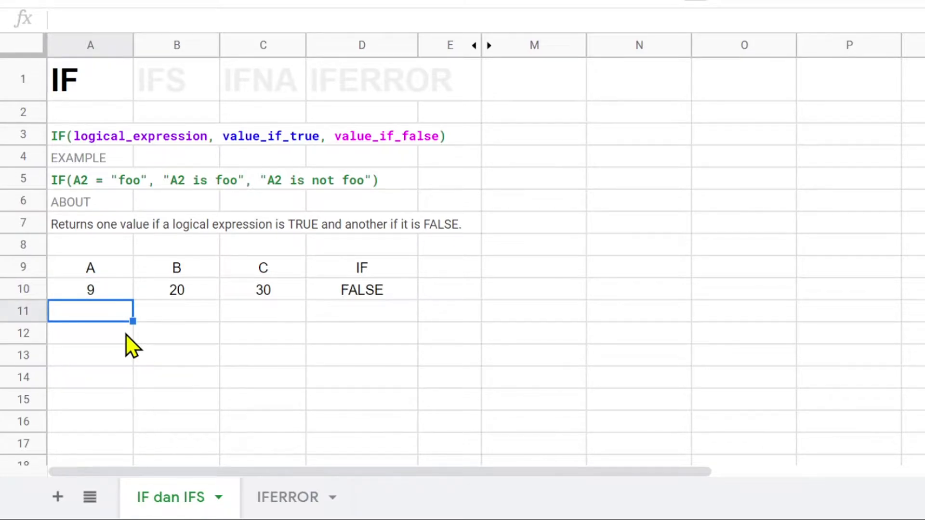
Add B10+C10 as the value-if-false argument of the IF formula in cell D10.
click(385, 292)
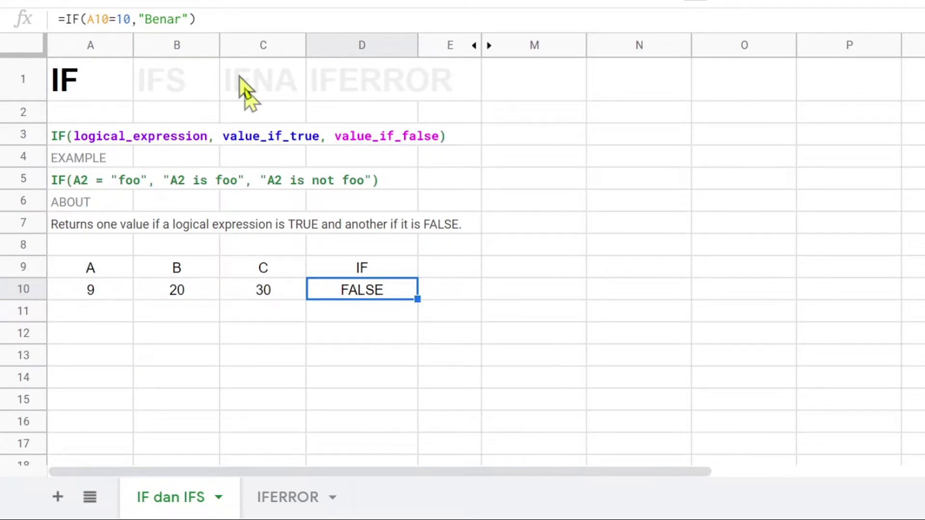
click(189, 19)
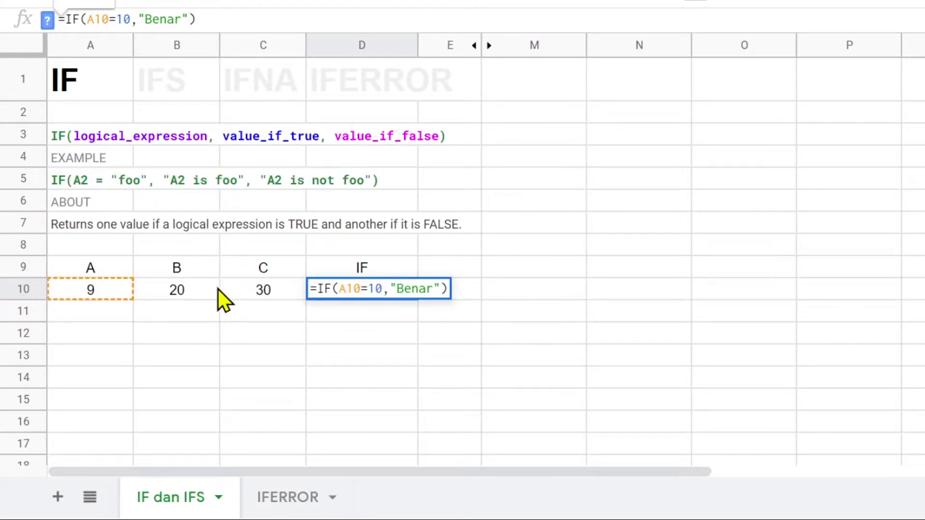
text(,)
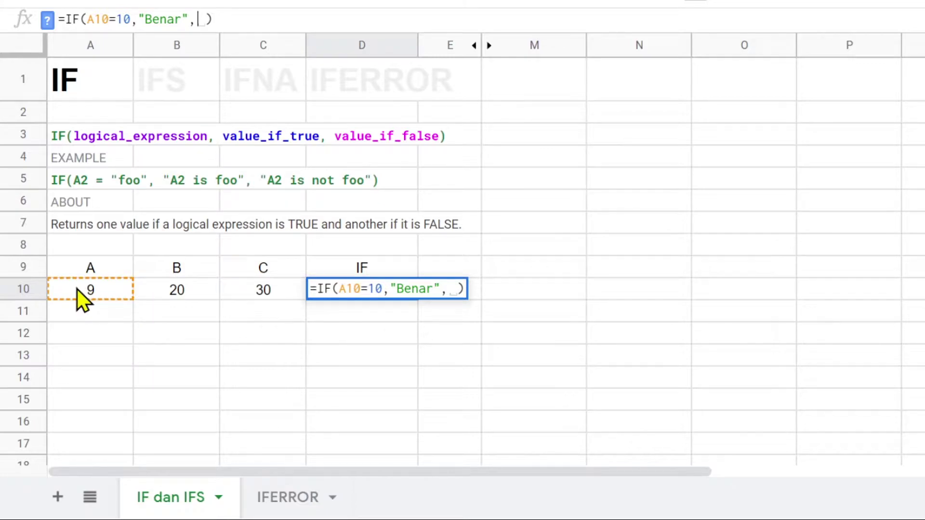
click(173, 292)
text(+)
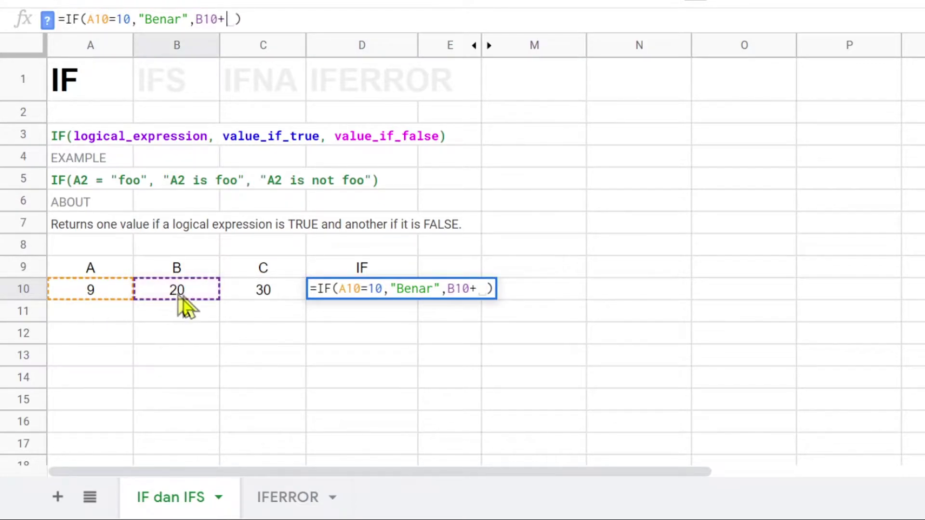
click(260, 294)
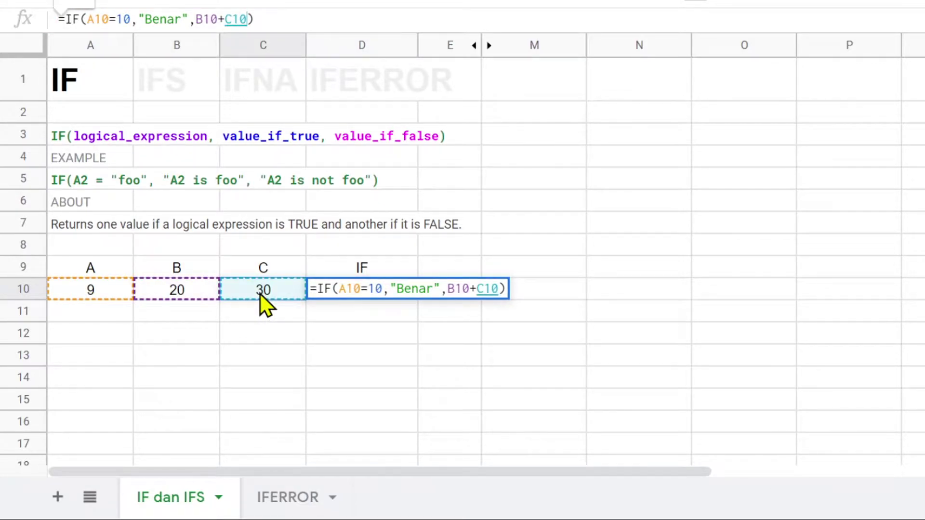
key(Return)
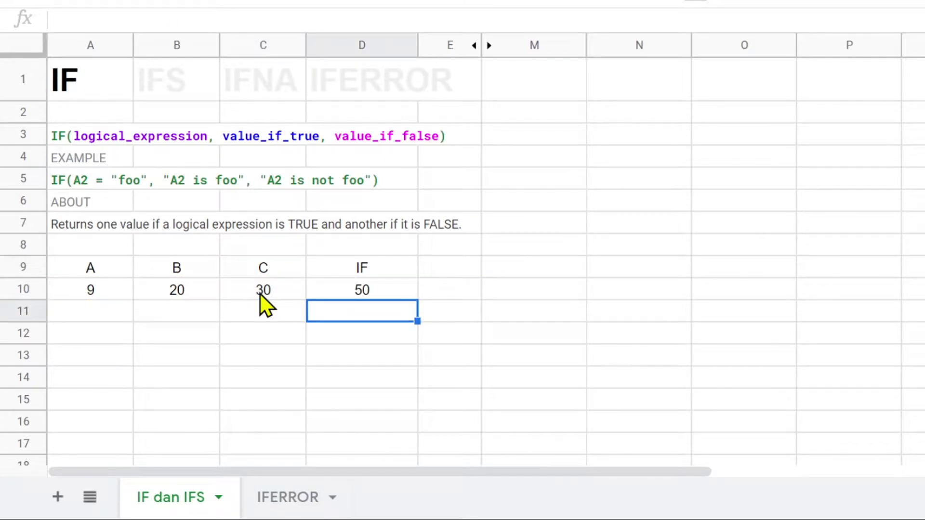
Set the value in cell A10 to 10 and check the IF formula in cell D10.
click(376, 295)
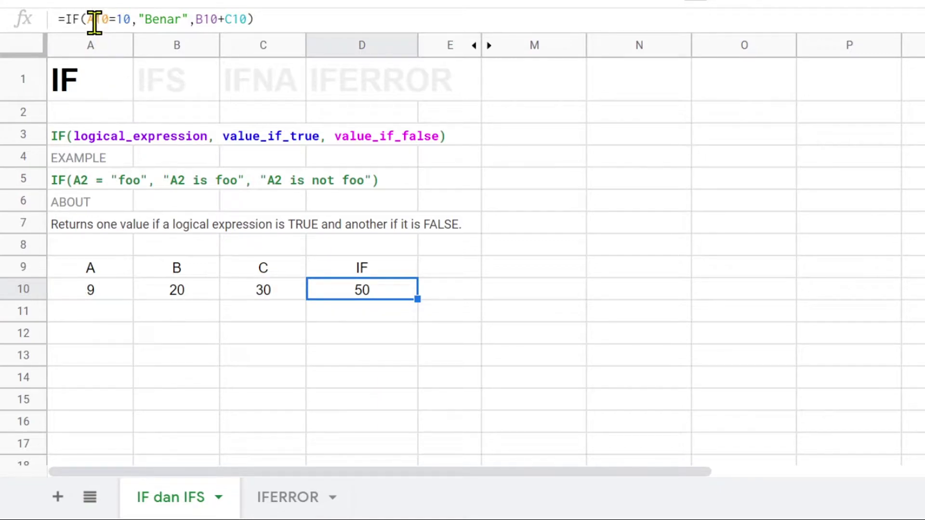
click(98, 291)
click(361, 293)
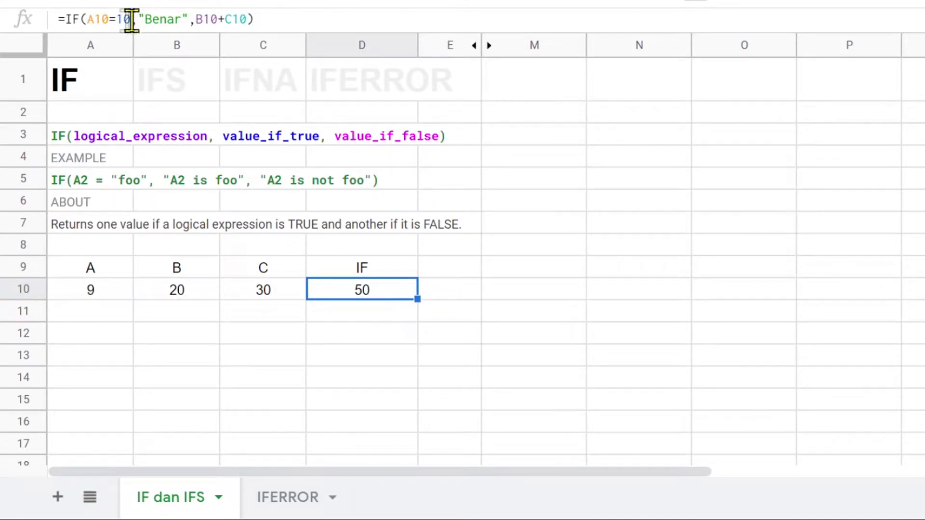
click(92, 293)
text(10)
key(Return)
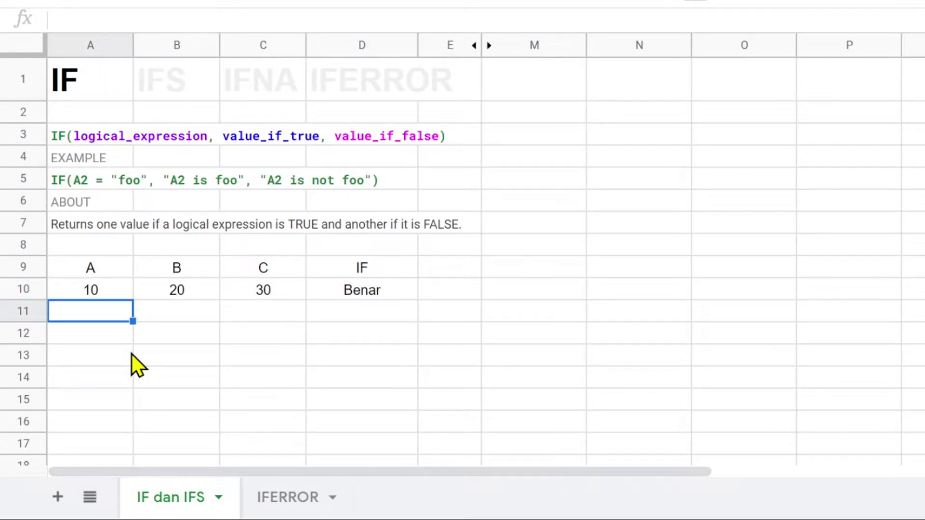
click(357, 298)
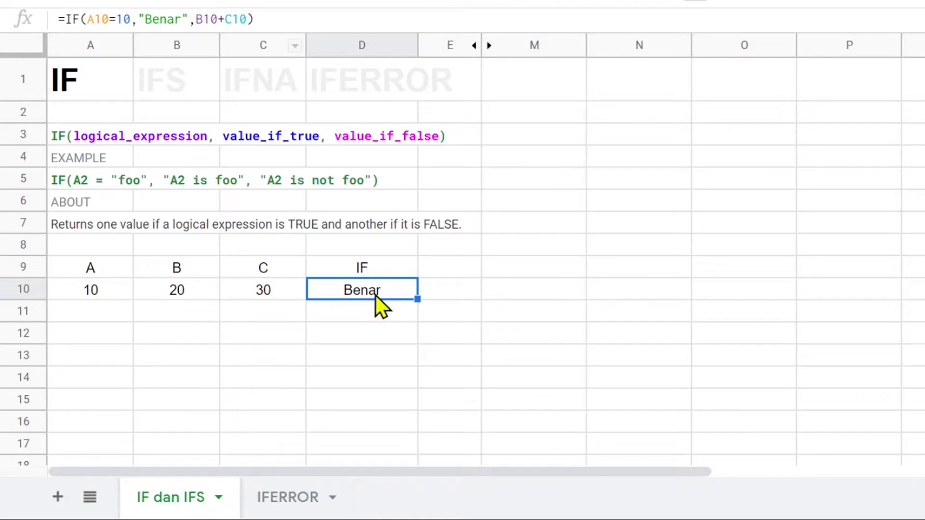
click(304, 332)
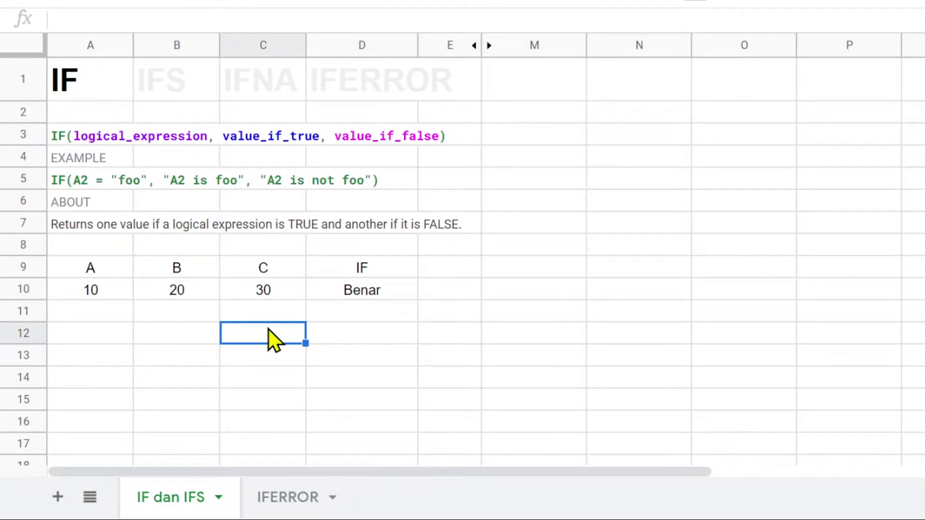
Unhide the columns between E and M, and review the IF arguments in row 3 and the formula in D10.
click(489, 46)
click(728, 310)
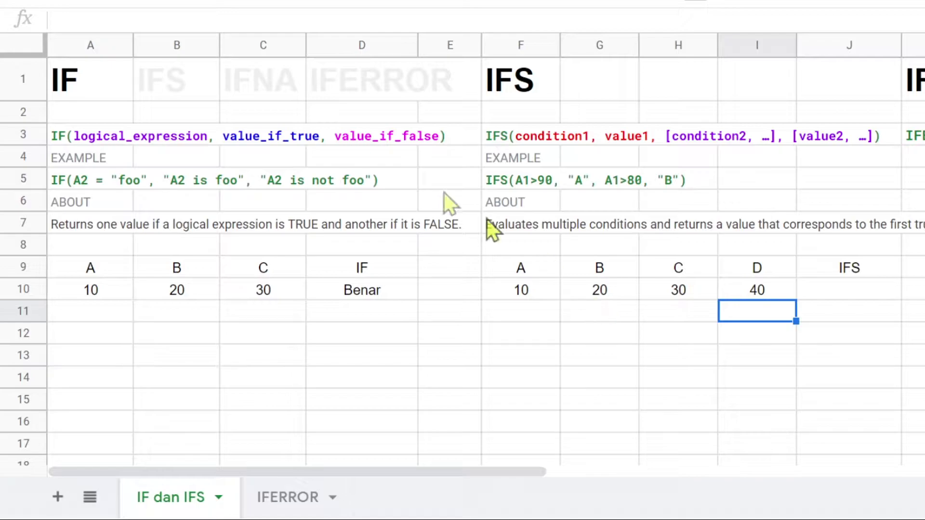
drag(507, 474, 712, 470)
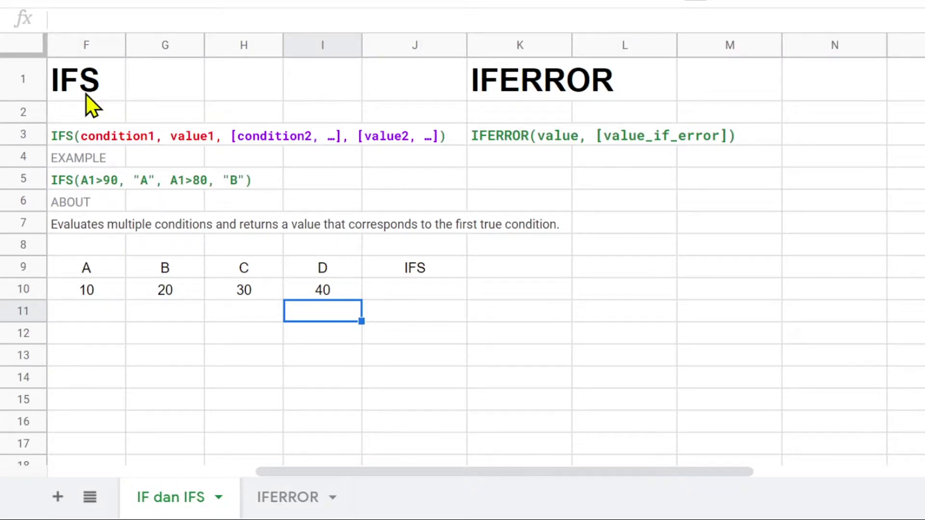
drag(469, 474, 259, 468)
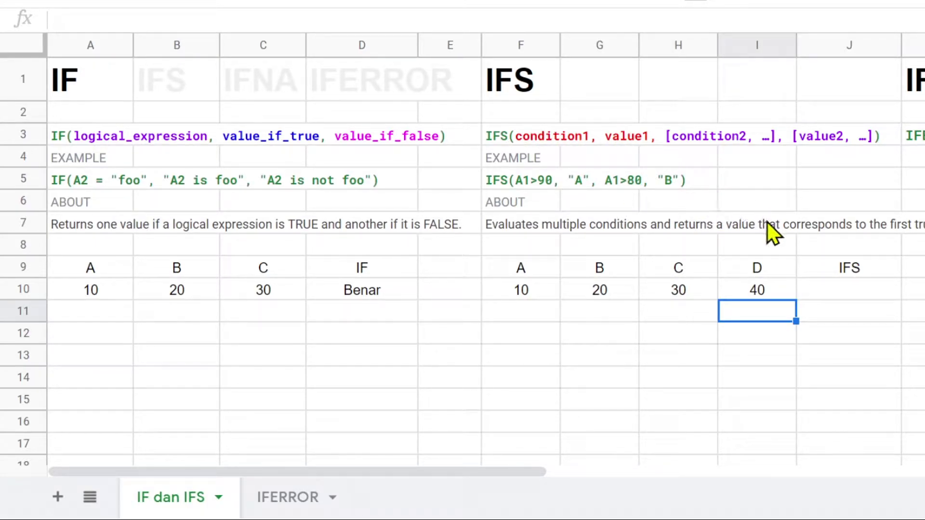
click(130, 139)
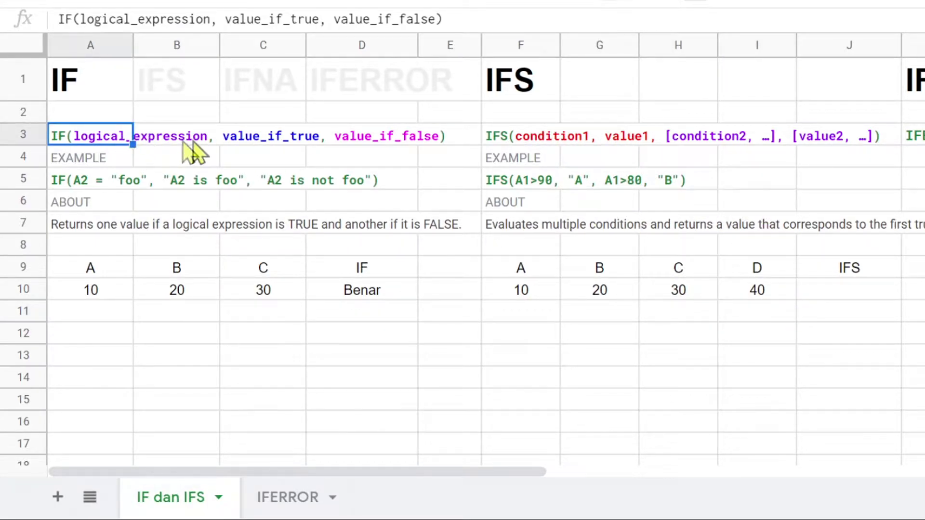
click(249, 139)
click(374, 139)
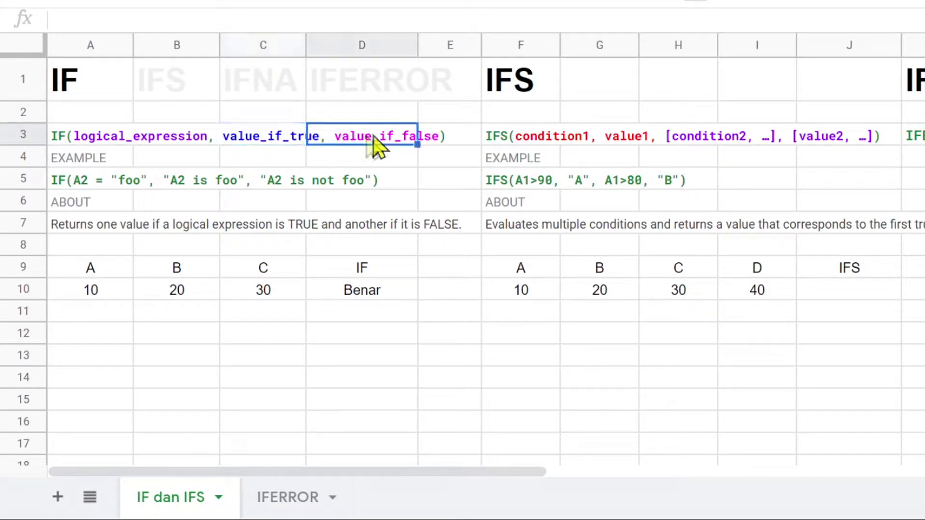
click(352, 291)
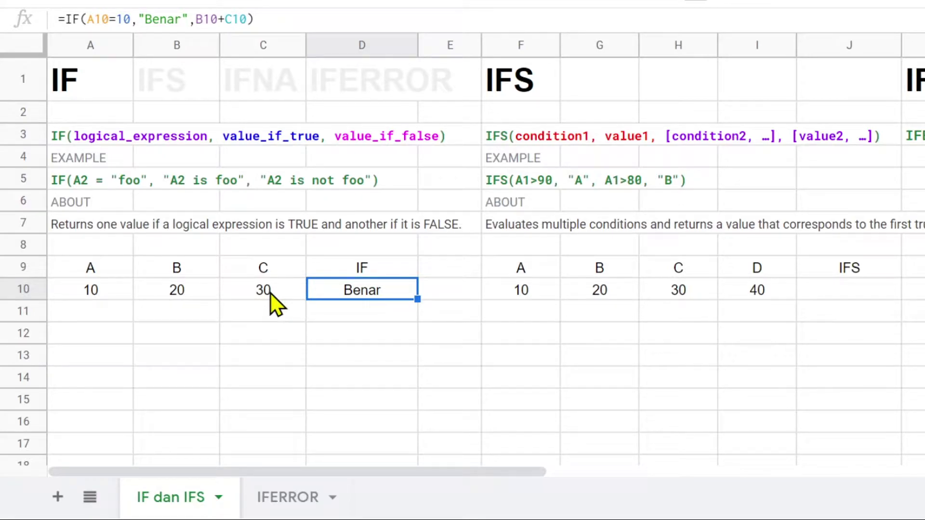
Clear the IFERROR heading and its syntax line from cells K1:K3 beside the IFS section.
drag(448, 471, 644, 475)
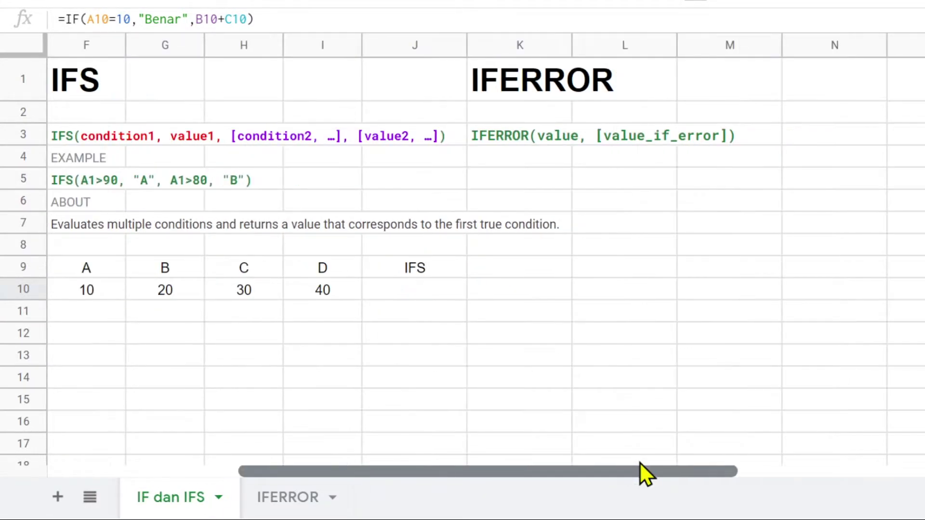
click(99, 263)
click(167, 262)
click(235, 274)
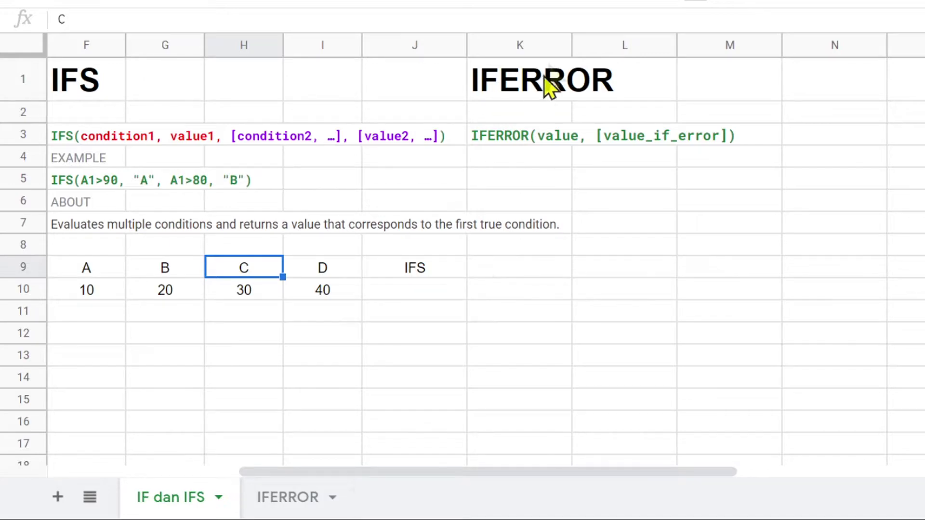
drag(516, 79, 518, 141)
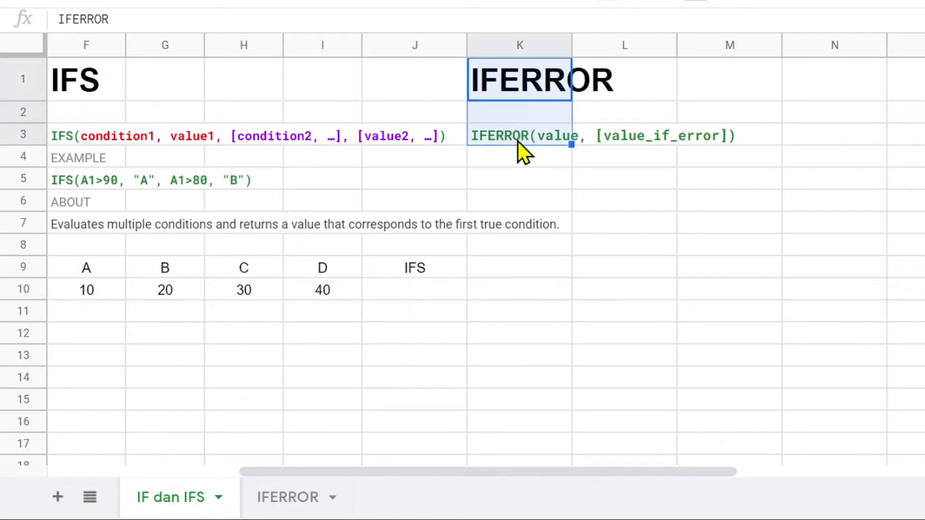
key(Delete)
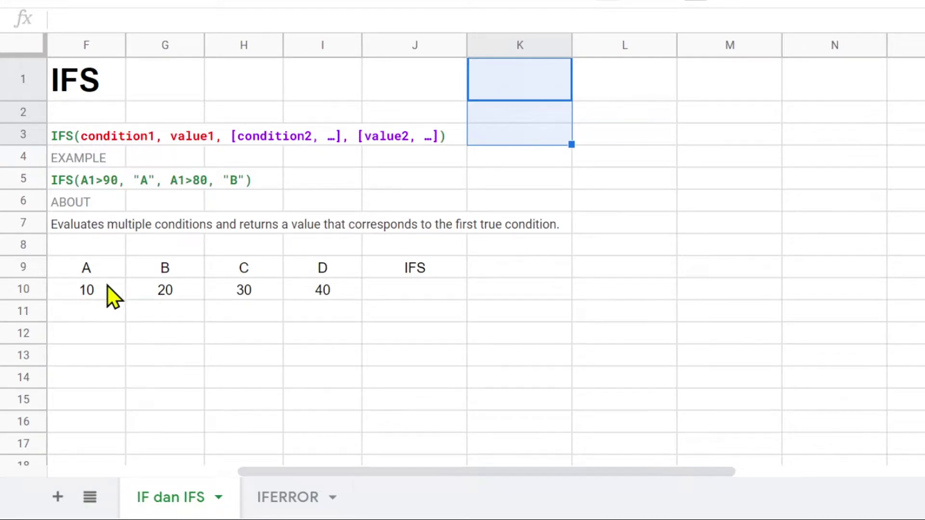
Examine the sample headings and values for A, B and C in F9:H10 of the IFS section.
click(98, 273)
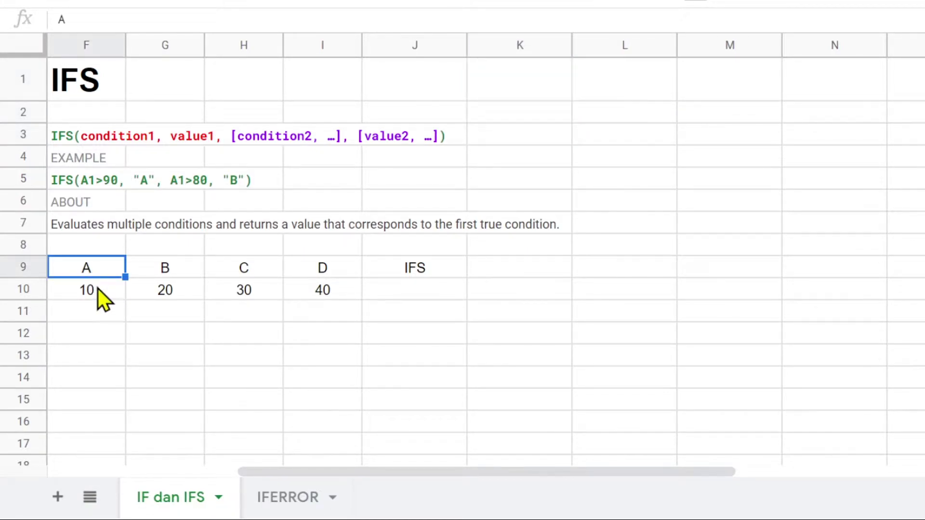
click(96, 293)
click(183, 270)
click(184, 293)
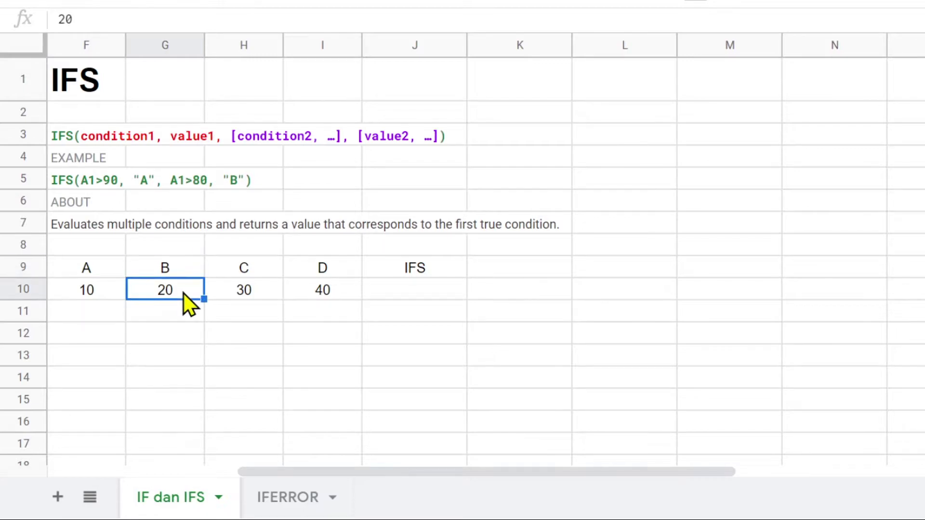
click(248, 275)
click(255, 293)
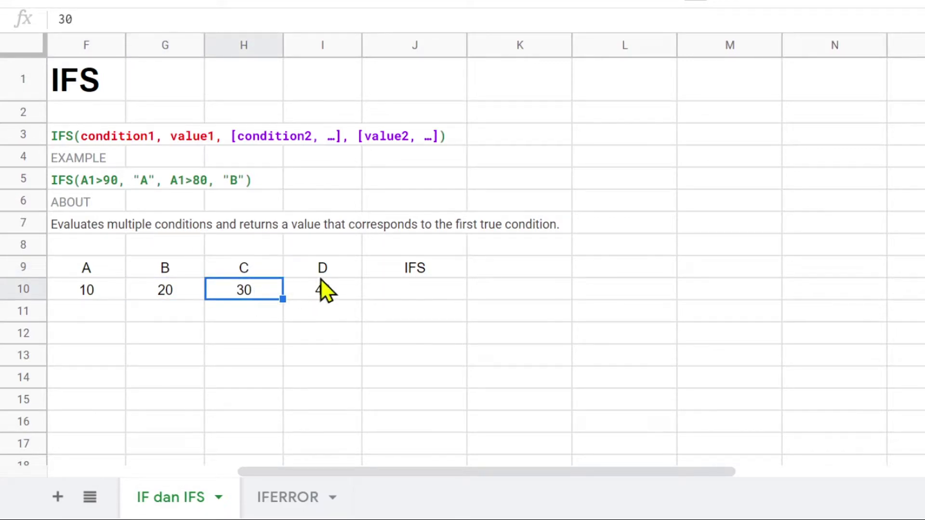
Start an IFS formula in cell J10 whose first condition, F10=10, returns "A benar".
click(424, 294)
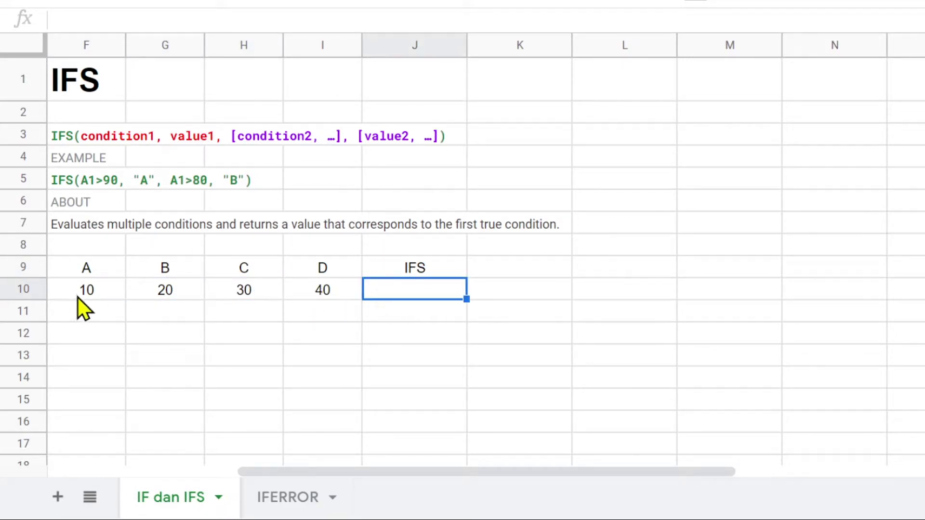
text(=)
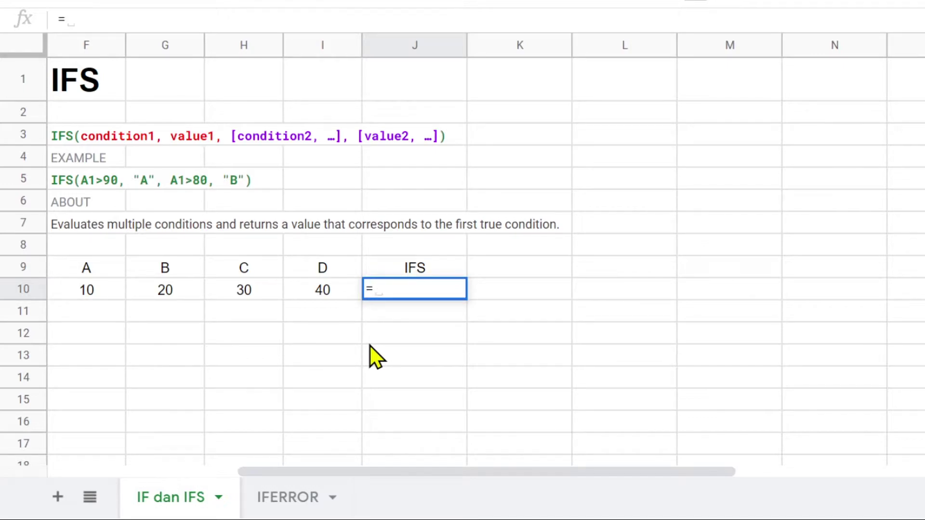
text(ifs)
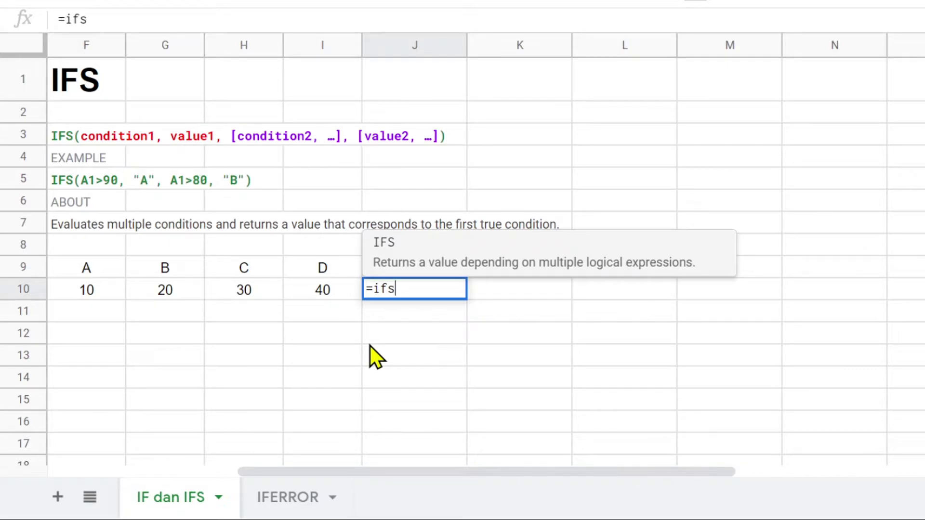
click(111, 23)
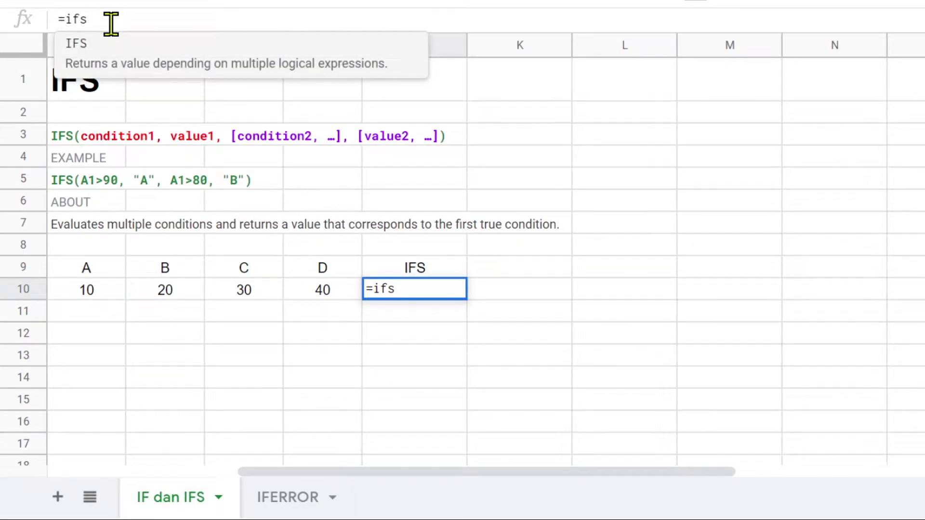
key(Tab)
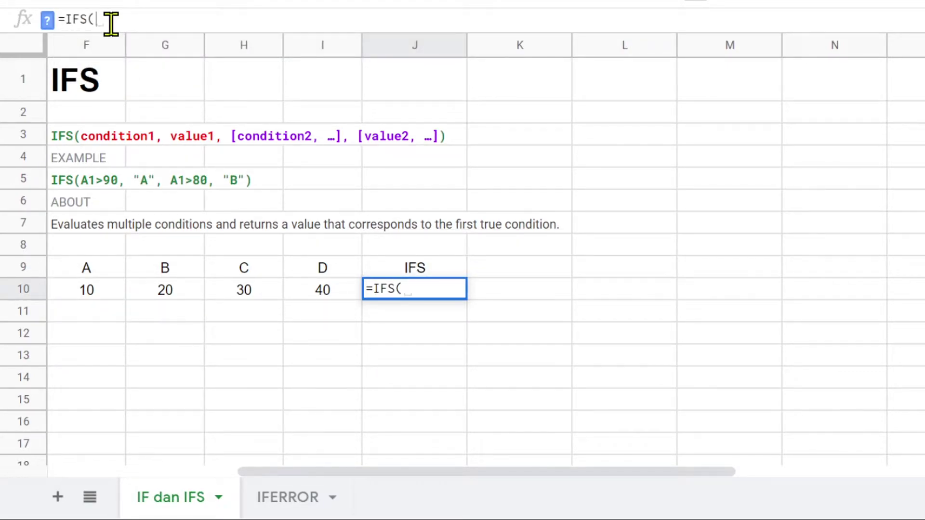
click(81, 293)
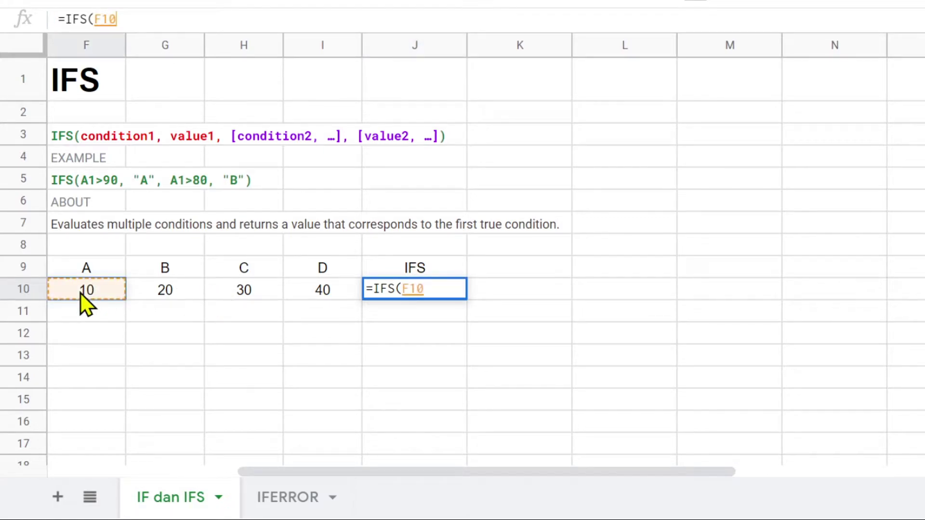
text(=)
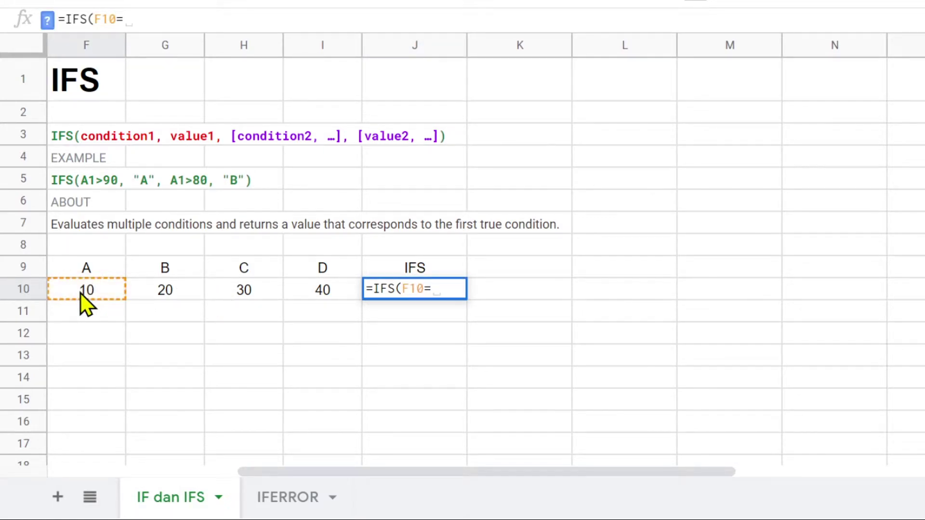
text(10,"A)
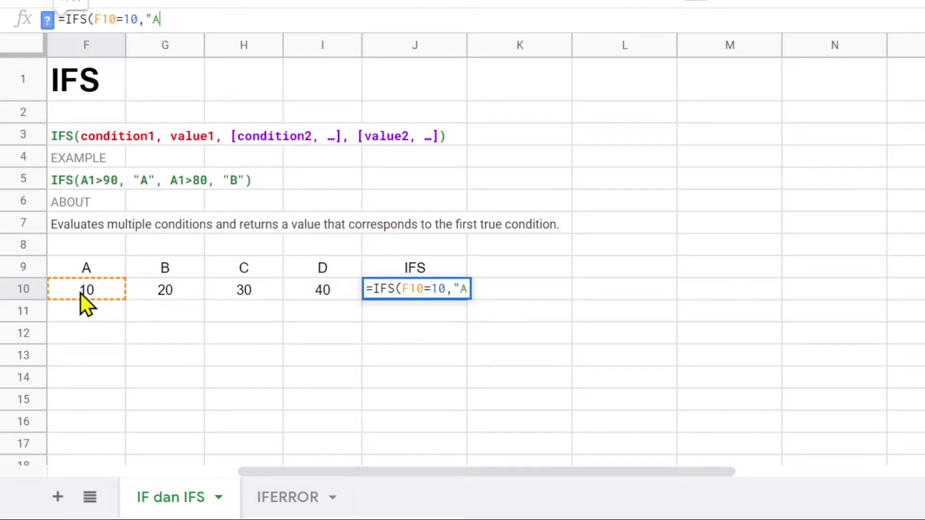
text( b)
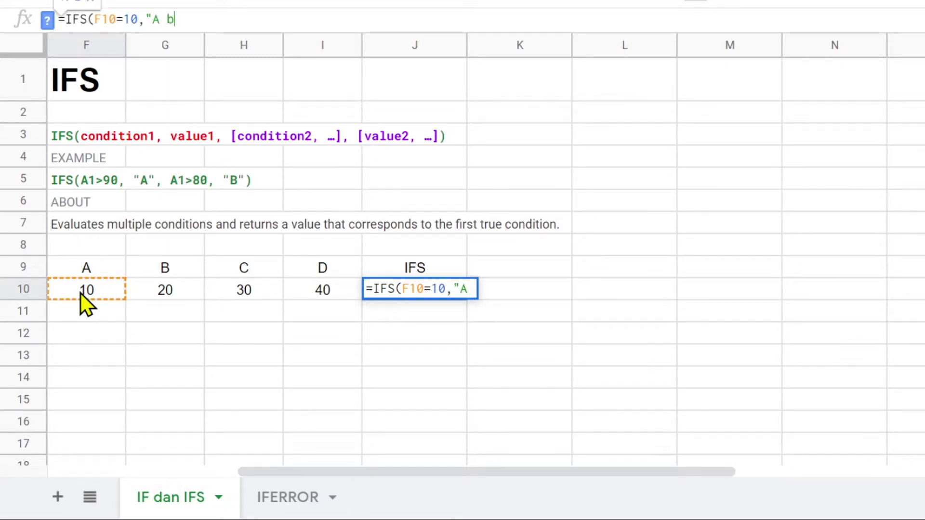
text(enar",)
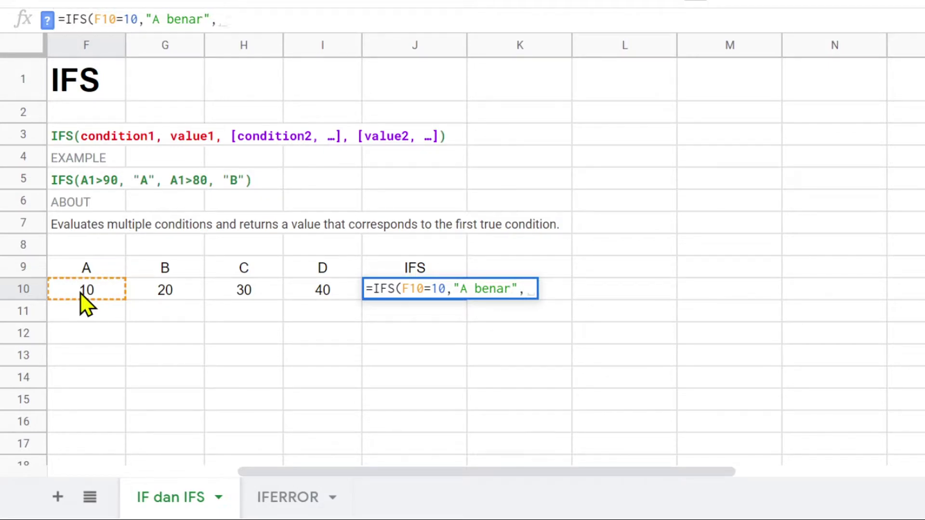
Add a second condition to the IFS formula, G10=10, returning "B Benar".
click(171, 293)
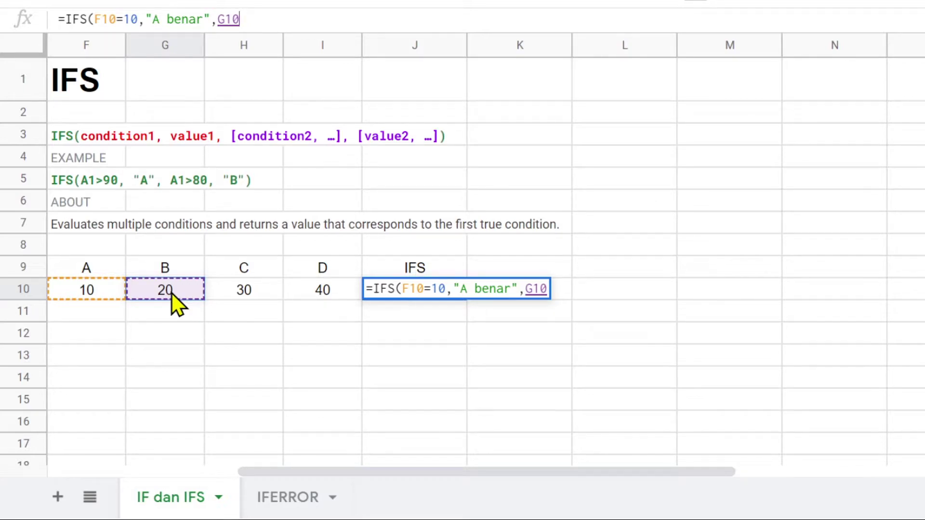
text(=10,"B Benar)
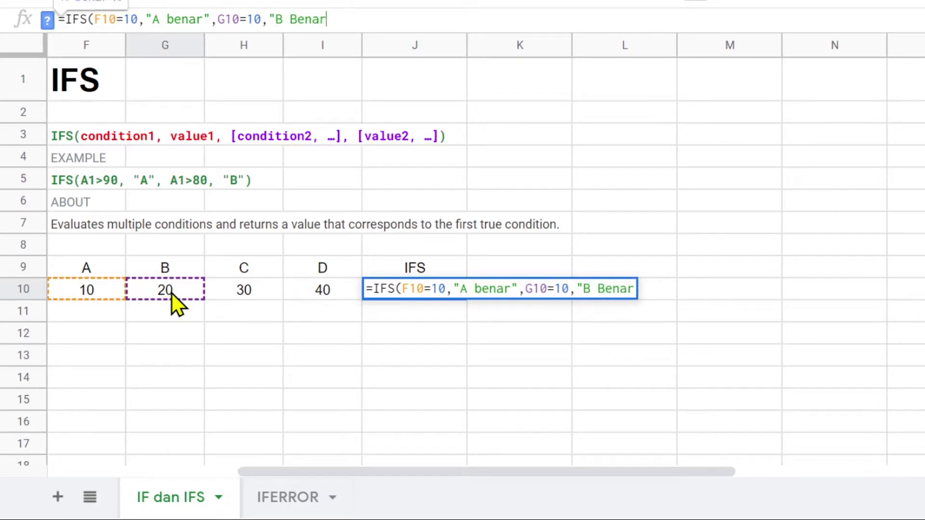
text(")
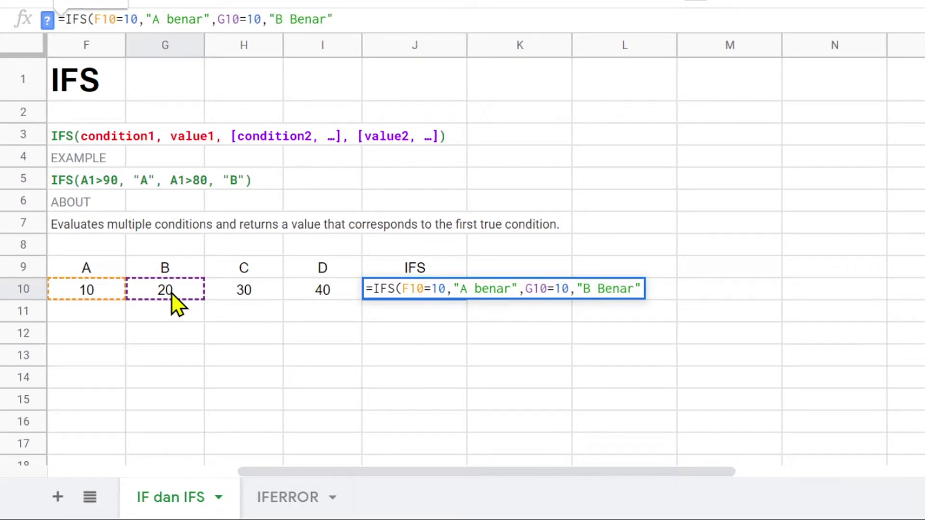
text(,)
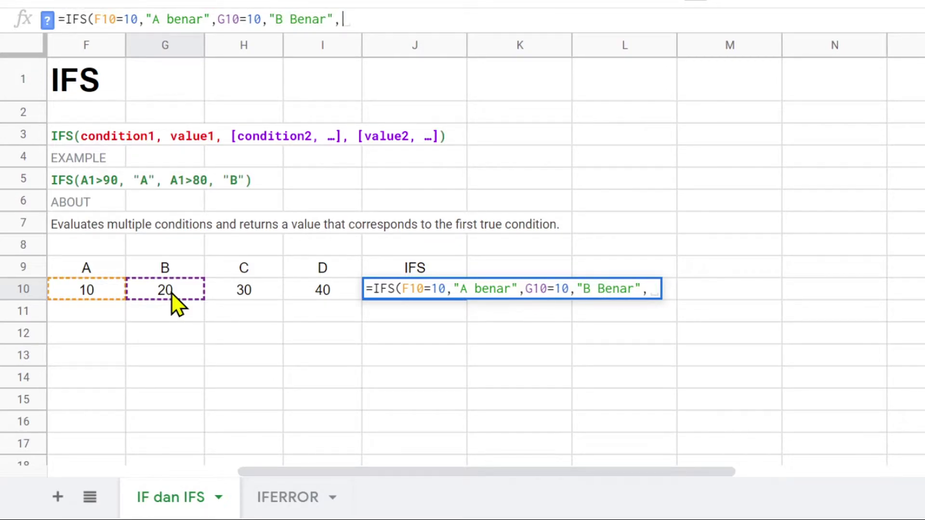
Add a third condition to the IFS formula, H10=10, returning "C Benar".
click(243, 292)
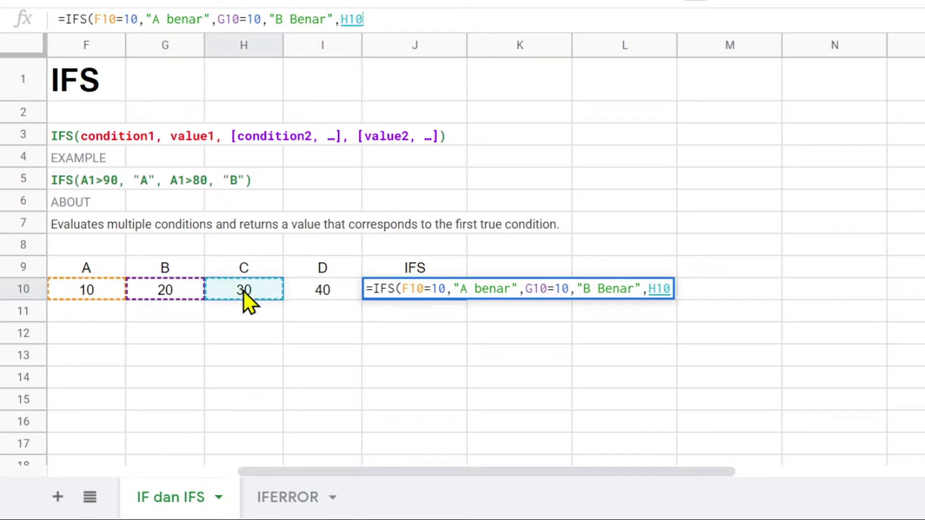
text(=10,"C Benar)
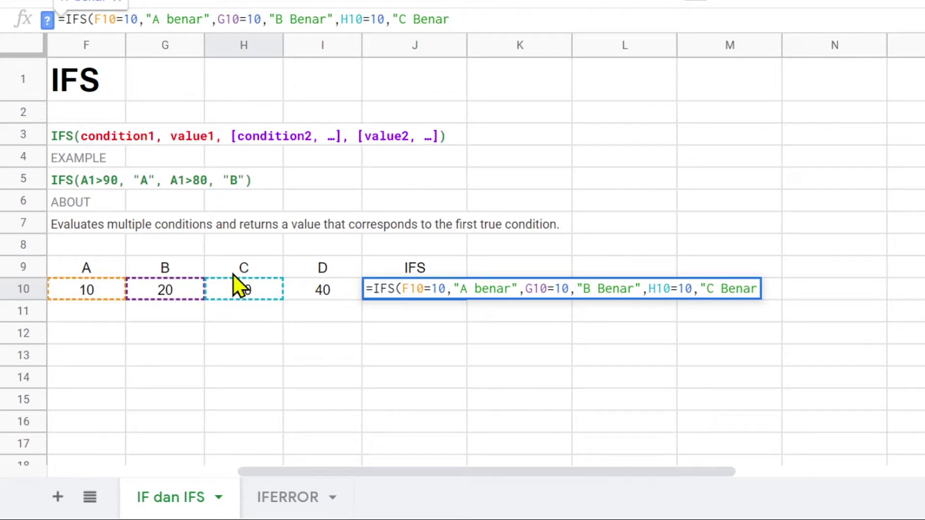
text(")
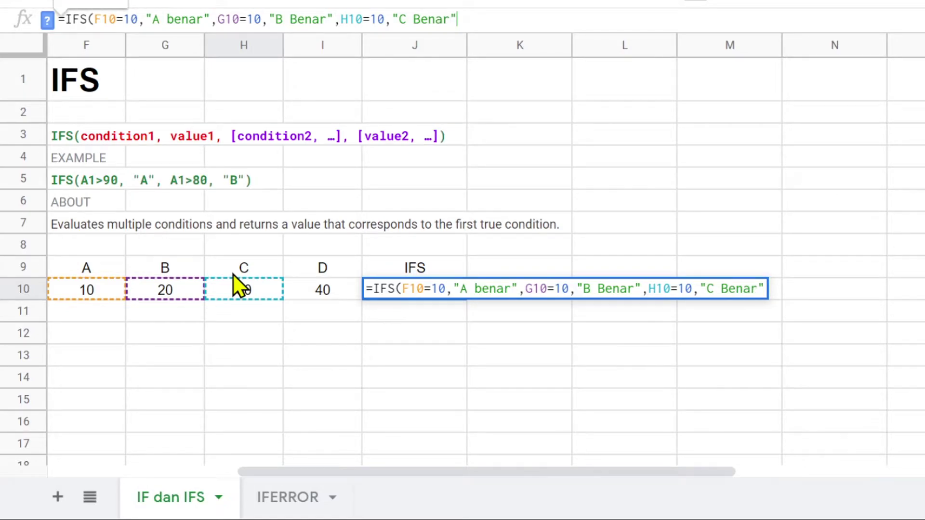
text(,)
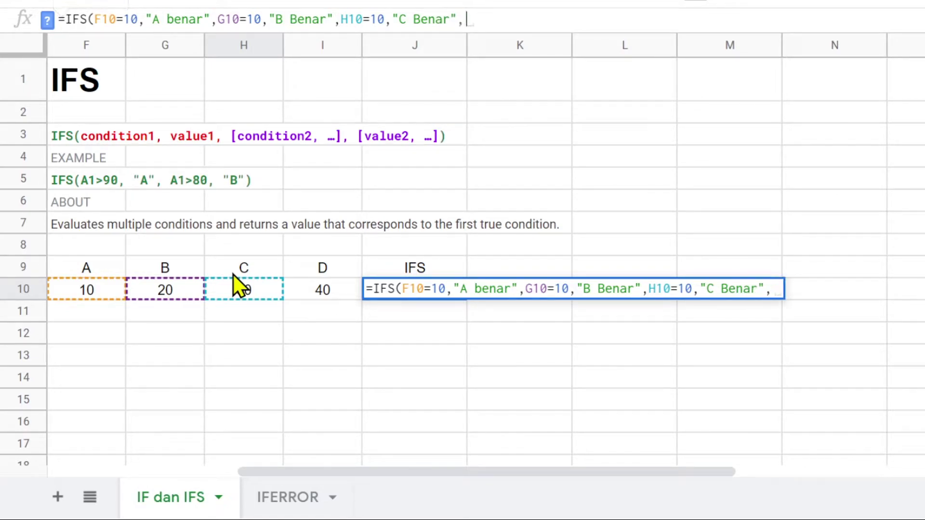
Add a fourth condition, I10=10, returning "D Benar)", and enter the completed IFS formula in J10.
click(326, 292)
text(=)
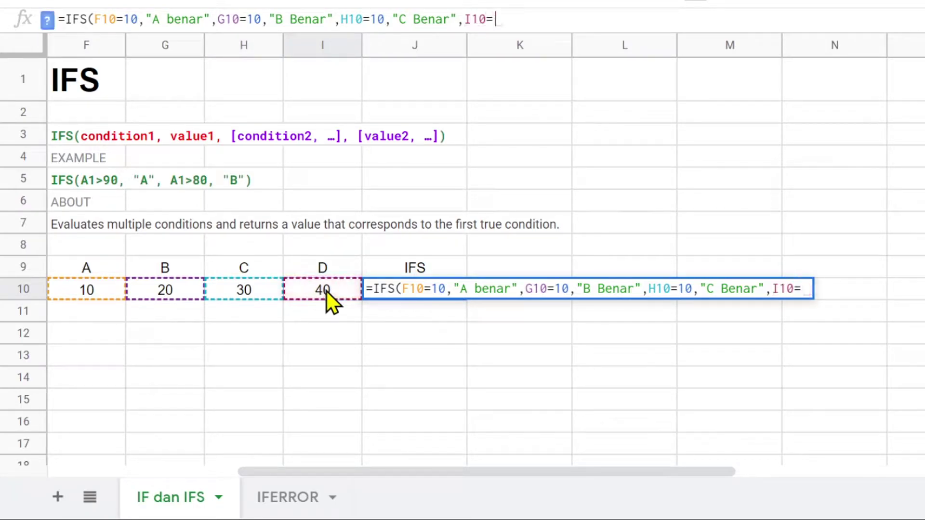
text(10,)
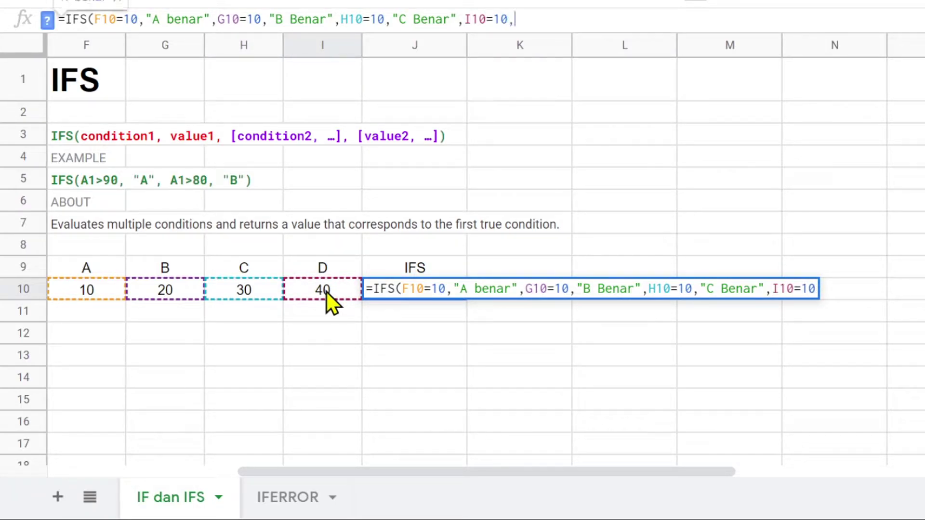
text(")
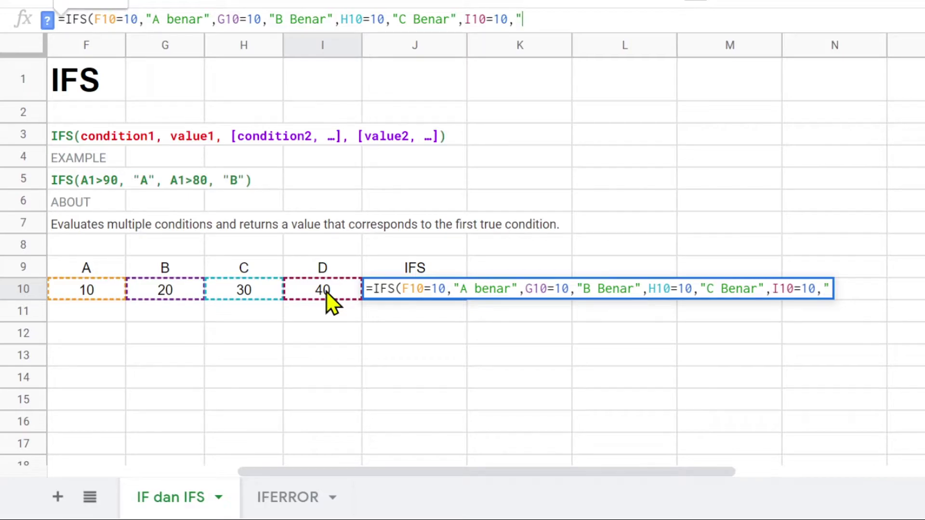
text(D Benar)
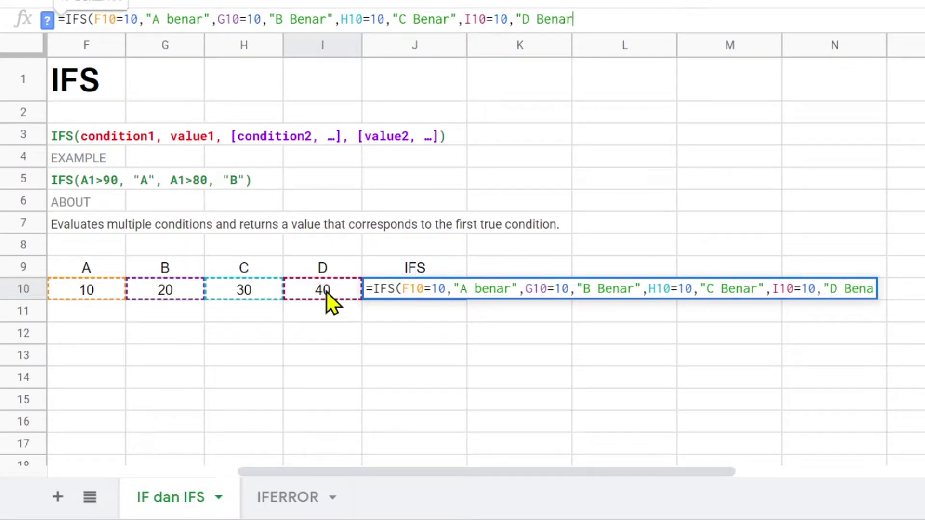
text())
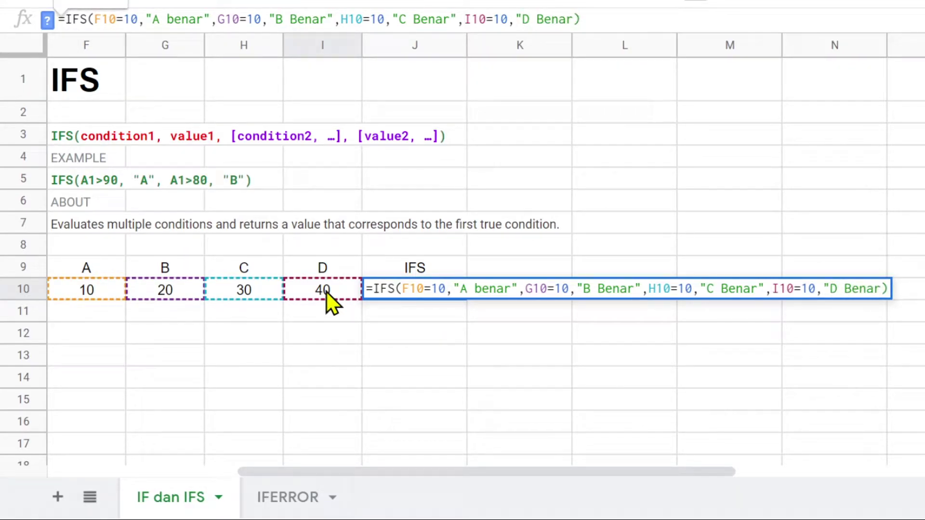
key(Return)
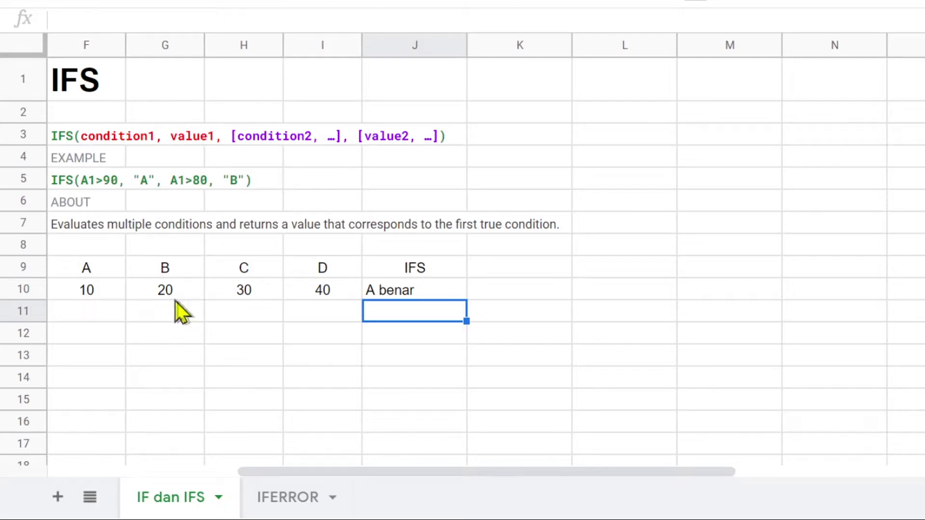
Set the value under heading C in cell H10 to 10.
click(246, 294)
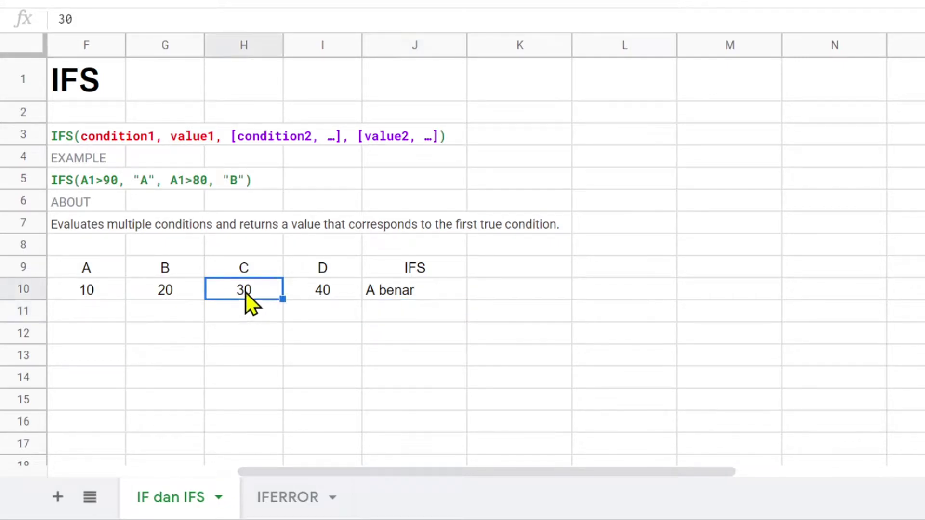
text(10)
key(Return)
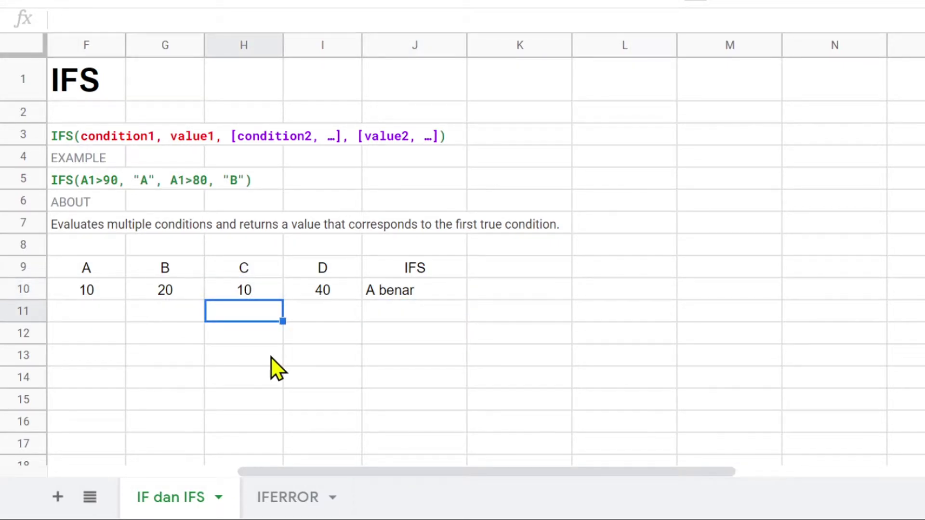
Center the IFS result in cell J10 horizontally.
click(416, 295)
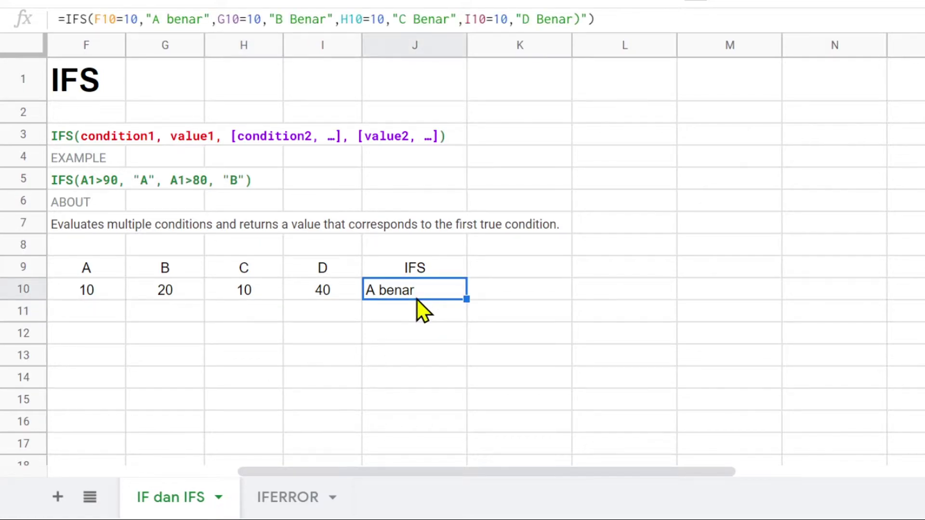
click(871, 2)
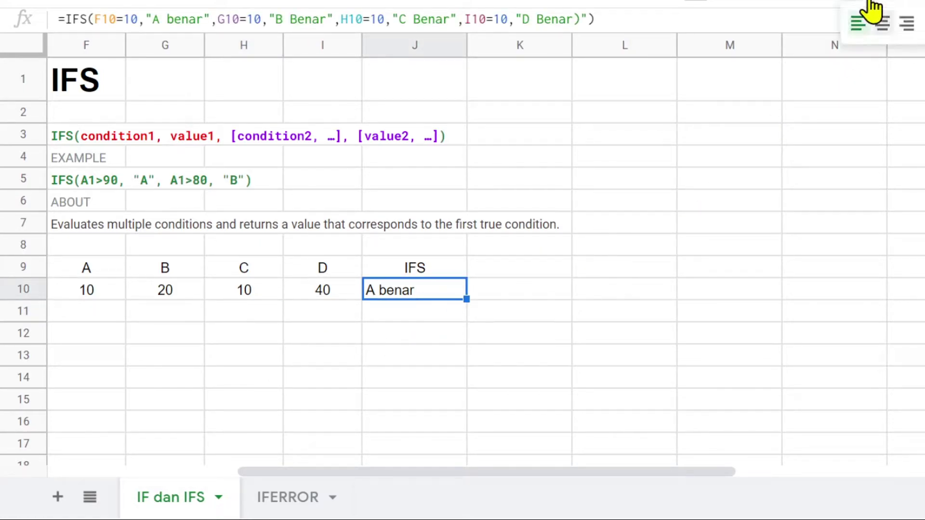
click(882, 24)
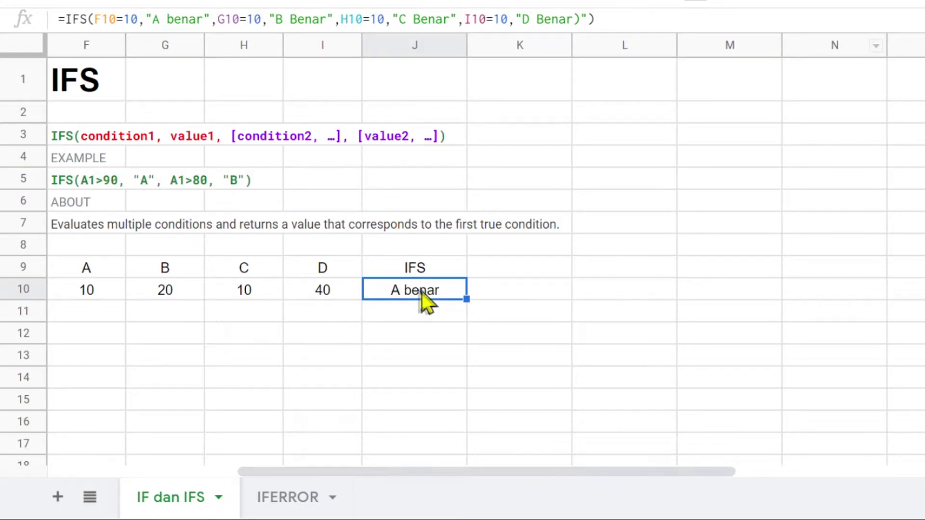
Compare the values under A, C and D in row 10 with the IFS formula and result in J10.
click(258, 297)
click(401, 297)
click(90, 293)
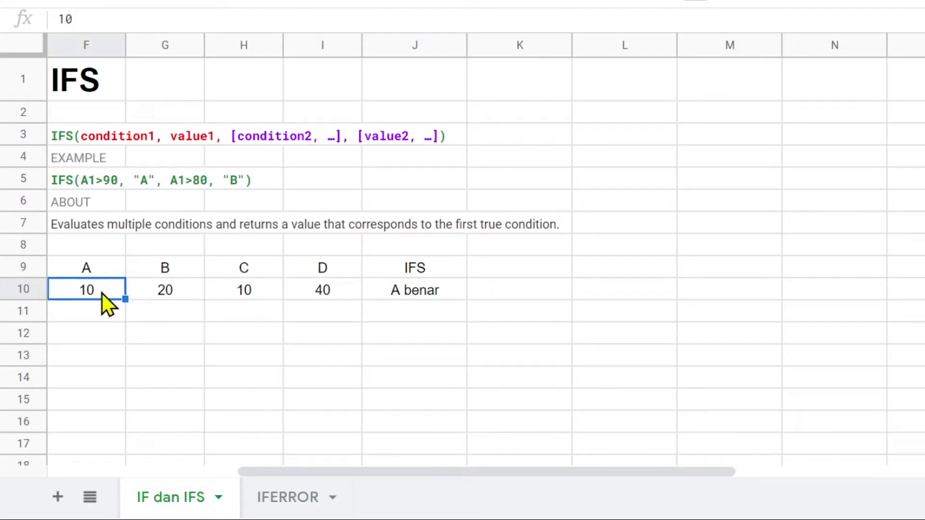
click(248, 291)
click(321, 294)
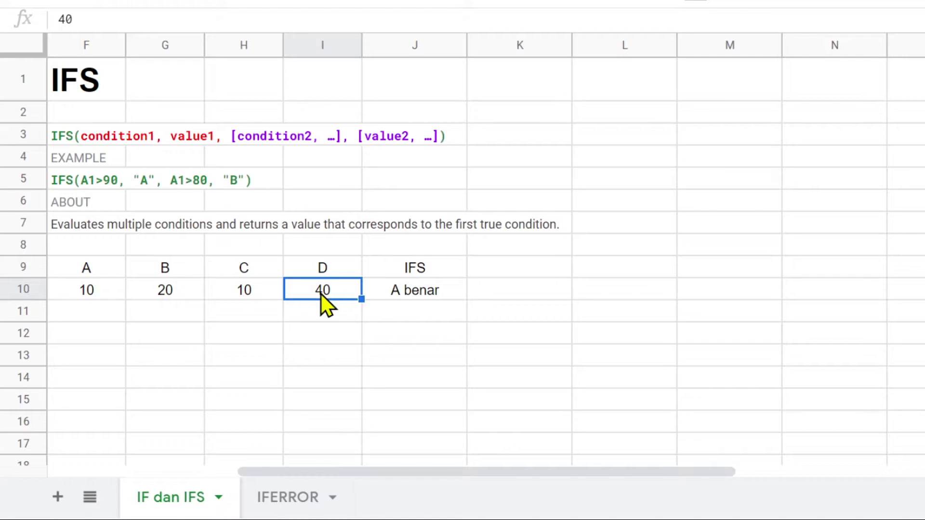
click(90, 294)
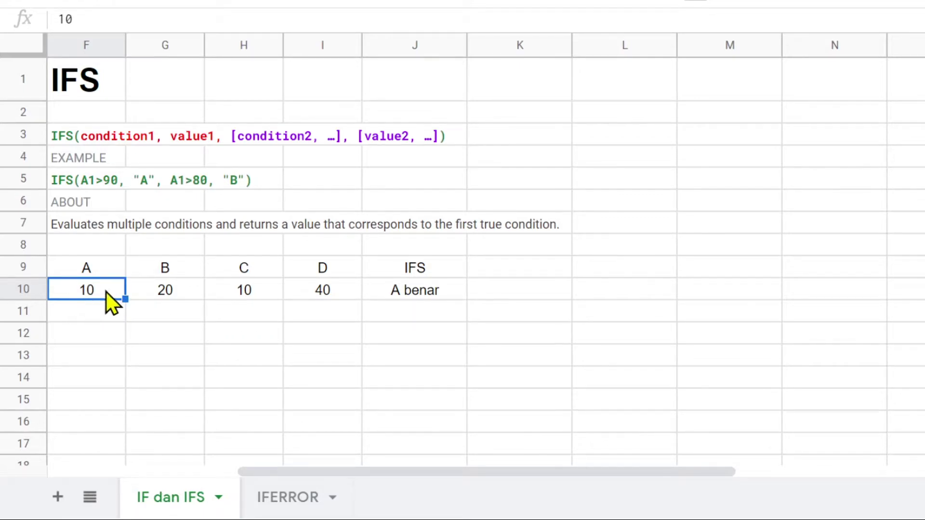
click(405, 291)
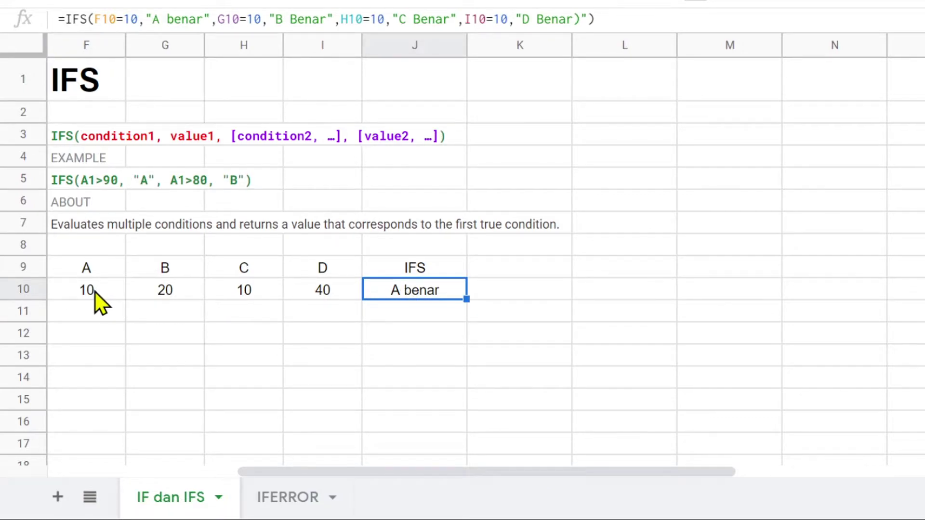
Set the value under heading A in cell F10 to 12 and check the value under C in H10.
click(83, 295)
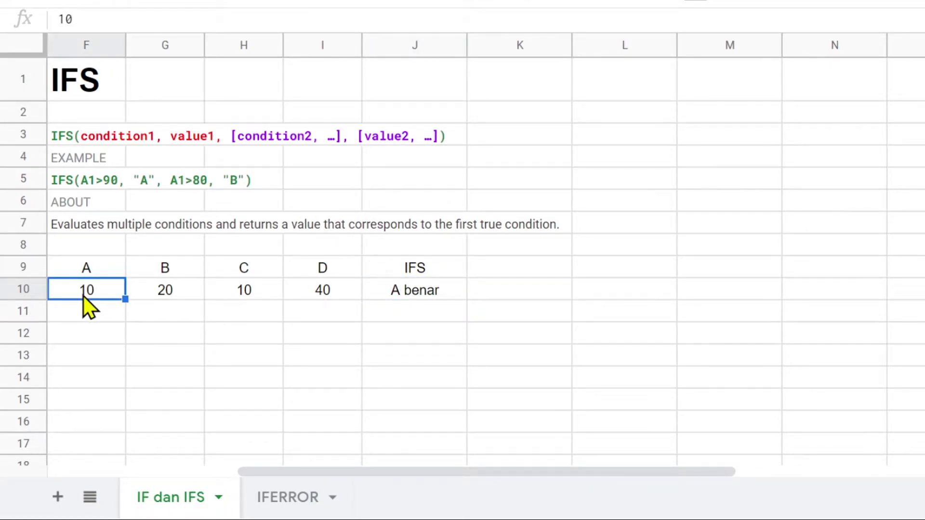
text(12)
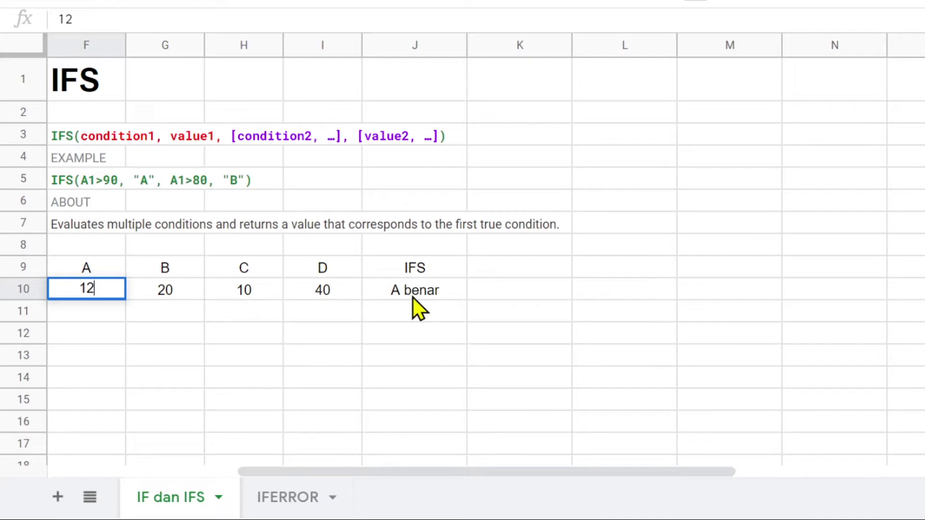
key(Return)
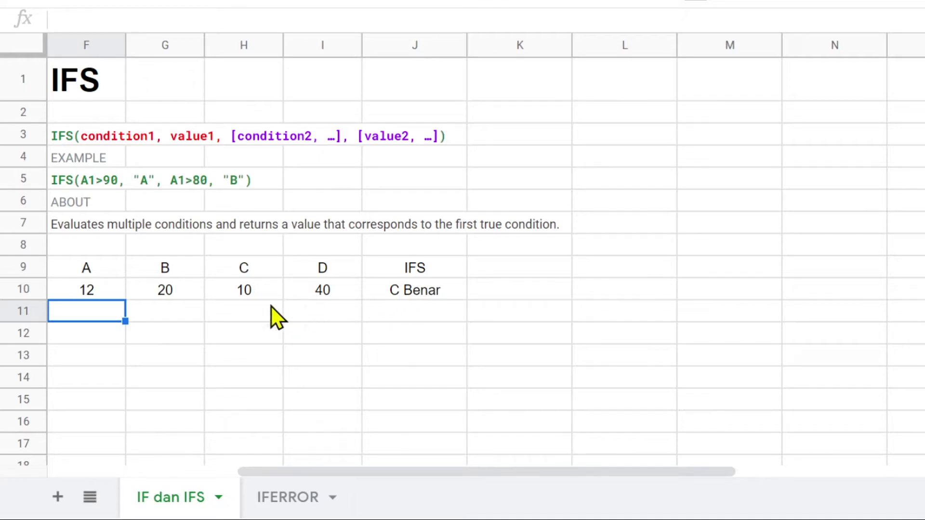
click(241, 295)
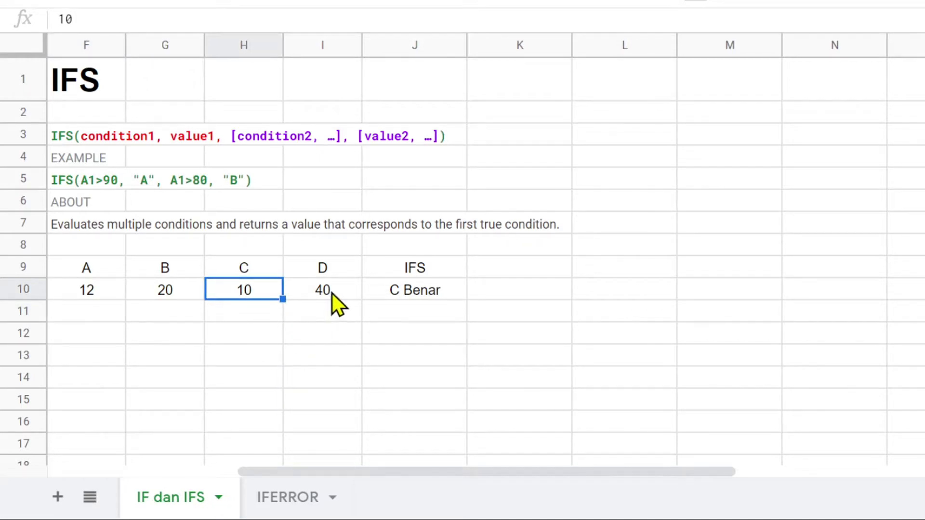
Set the value under heading D in cell I10 to 10 and the value under C in H10 to 30.
click(352, 293)
text(10)
key(Return)
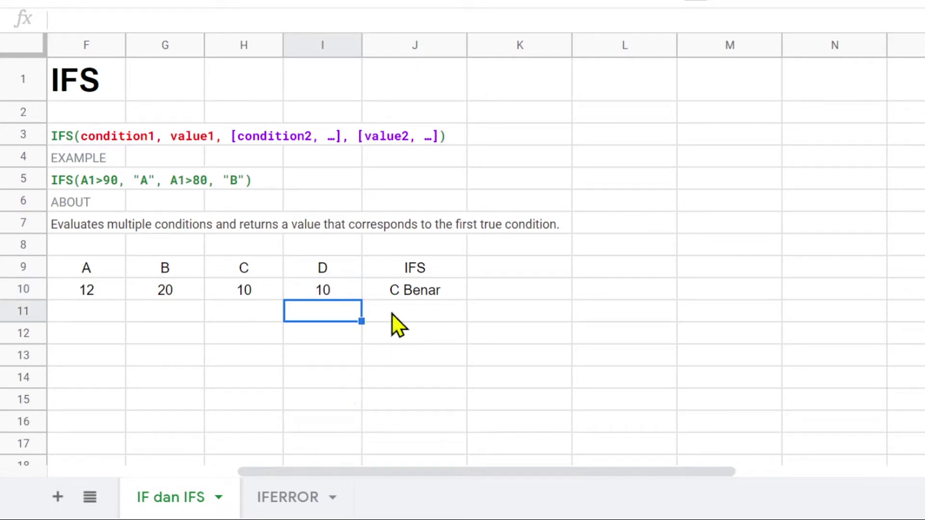
click(243, 295)
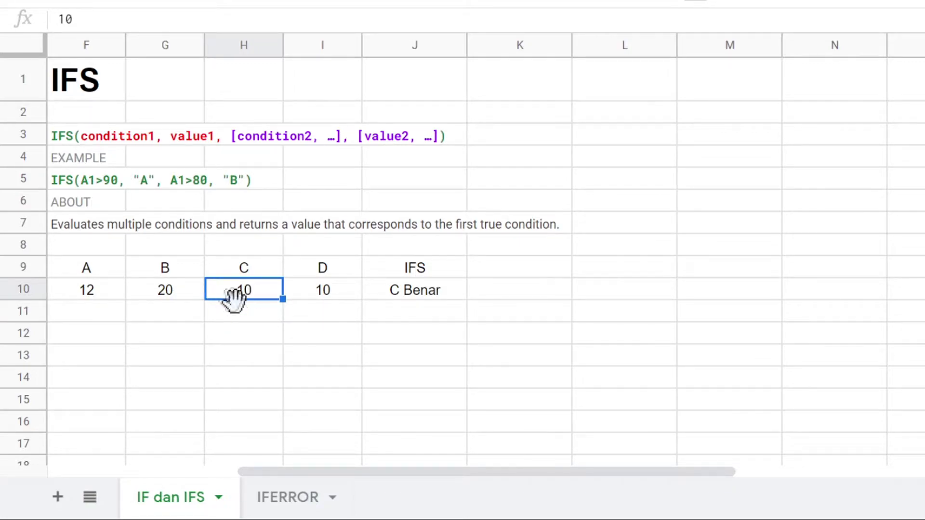
text(30)
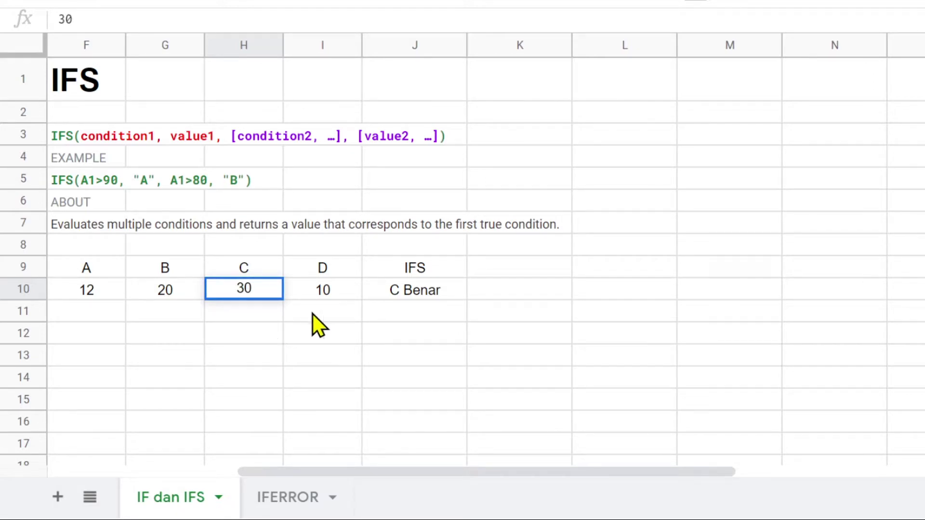
key(Return)
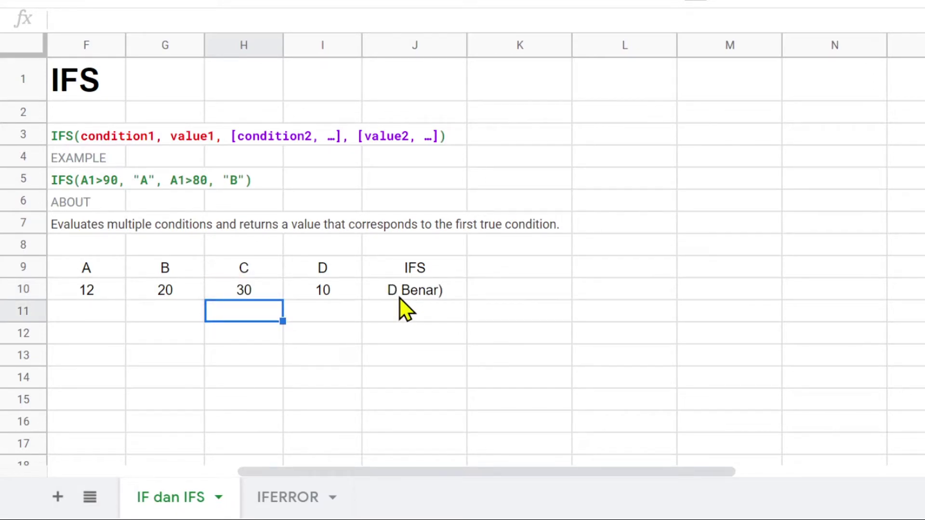
Remove the stray closing parenthesis from the "D Benar)" text in J10's IFS formula, making it "D Benar".
click(397, 290)
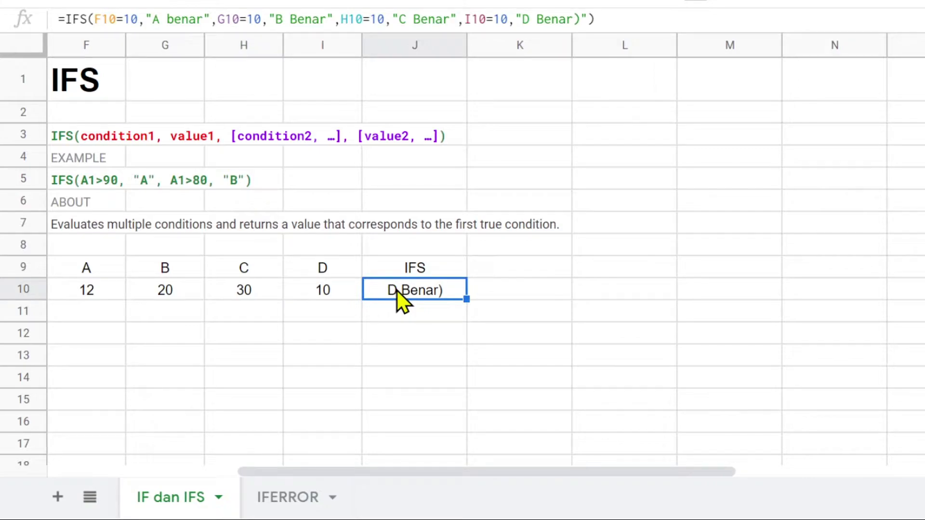
click(573, 19)
key(Delete)
key(Return)
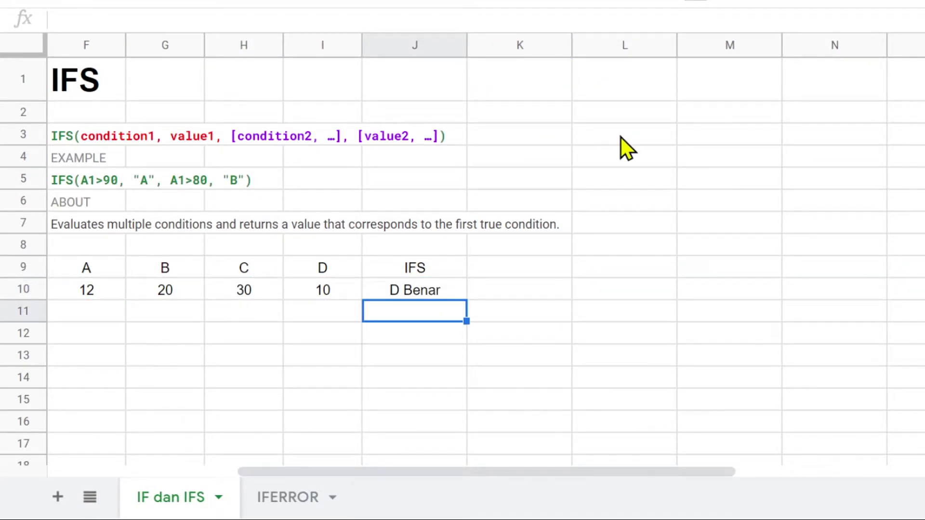
Set the value under heading D in cell I10 to 40 so that no IFS condition is met.
click(332, 297)
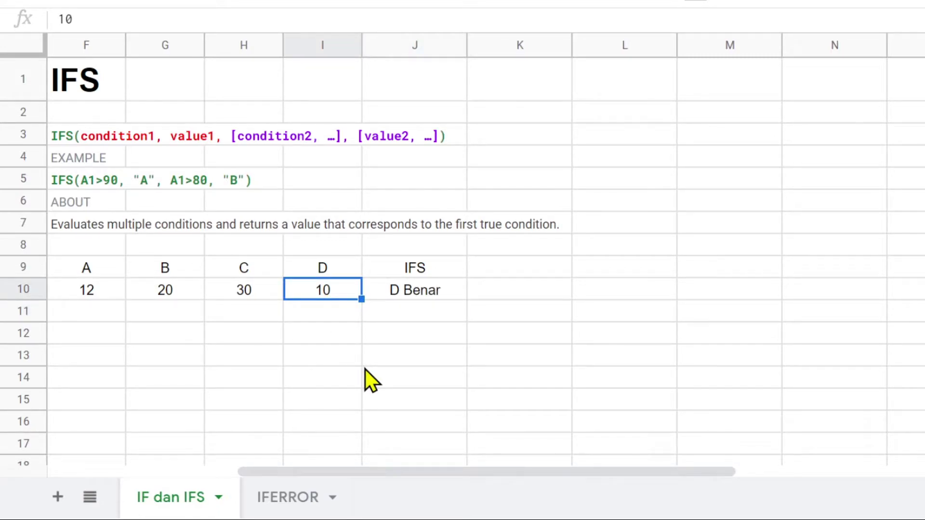
text(40)
key(Return)
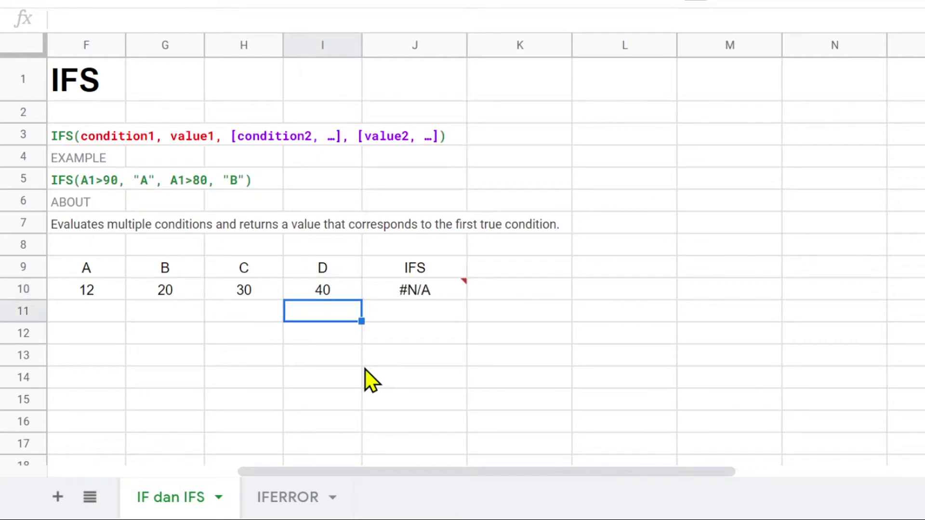
Add a final fallback condition, True, returning "Semua Salah", to the end of the IFS formula in J10.
mouse_move(438, 293)
click(422, 292)
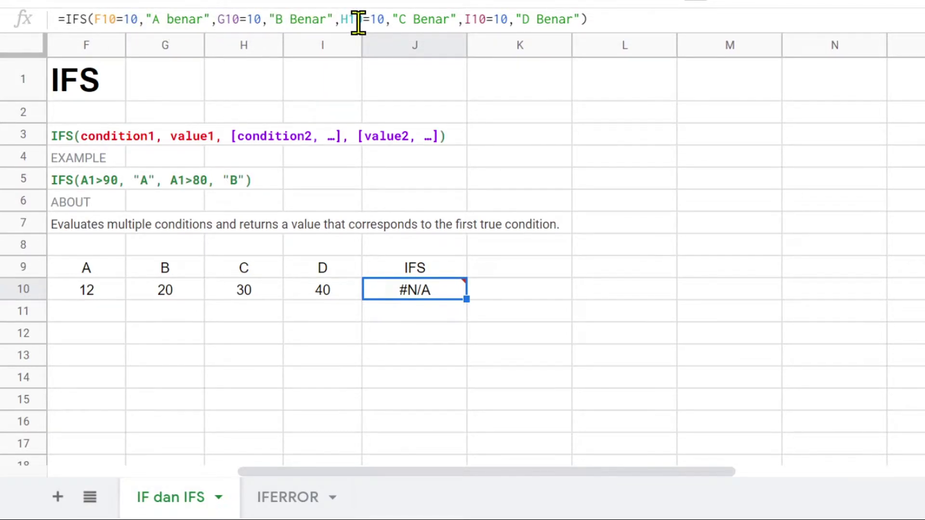
click(581, 20)
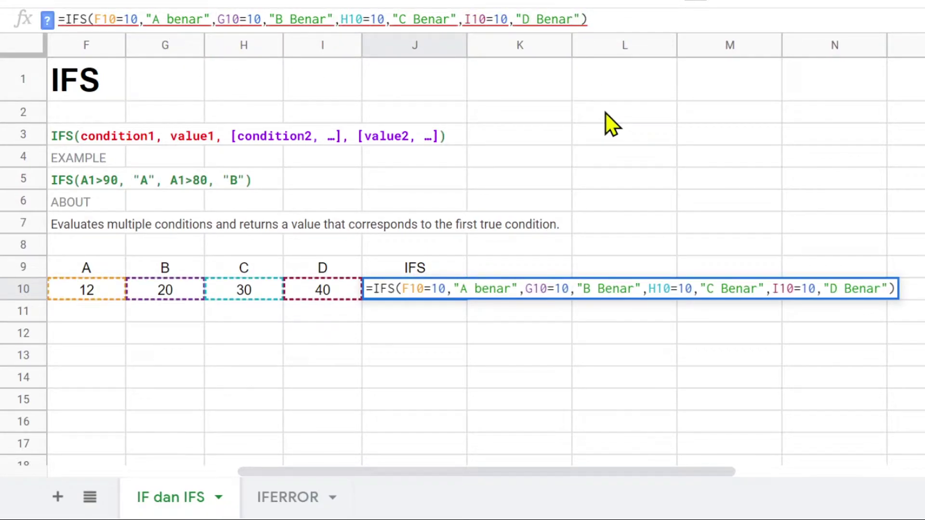
text(,)
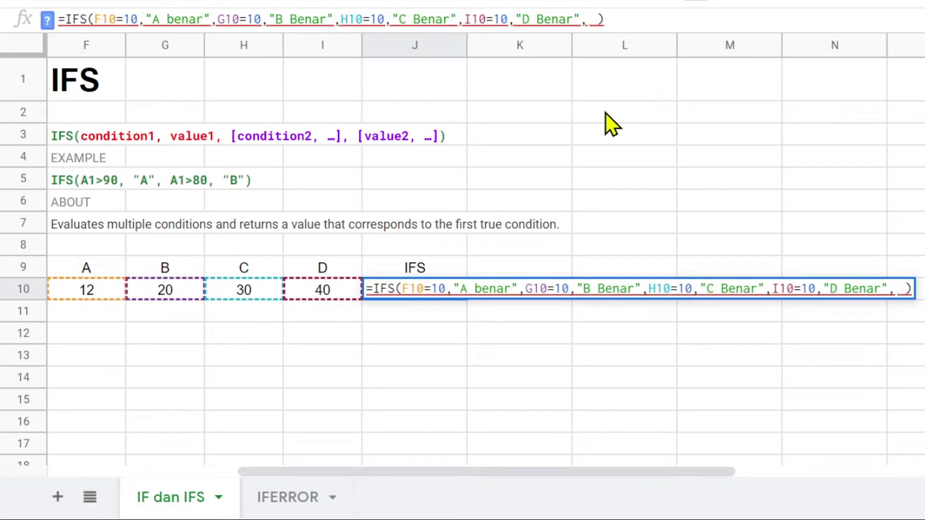
key(BackSpace)
text(True)
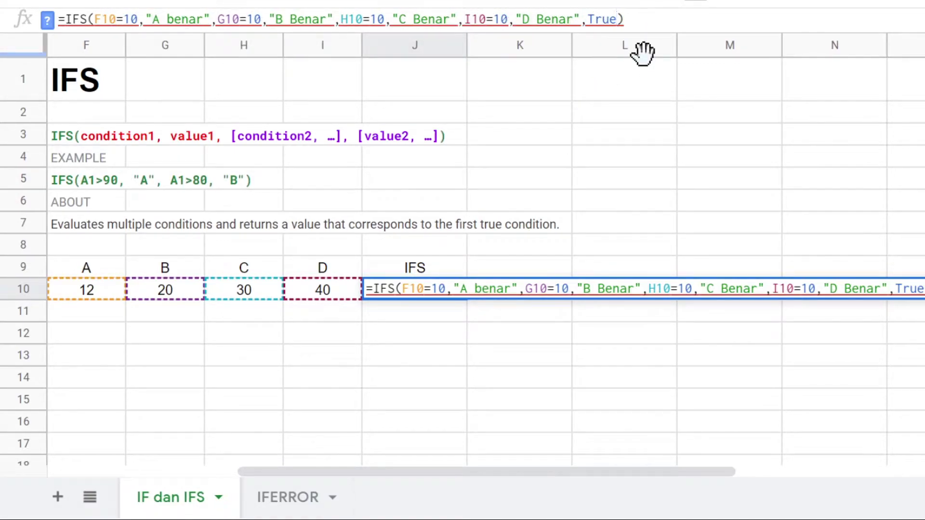
text(,")
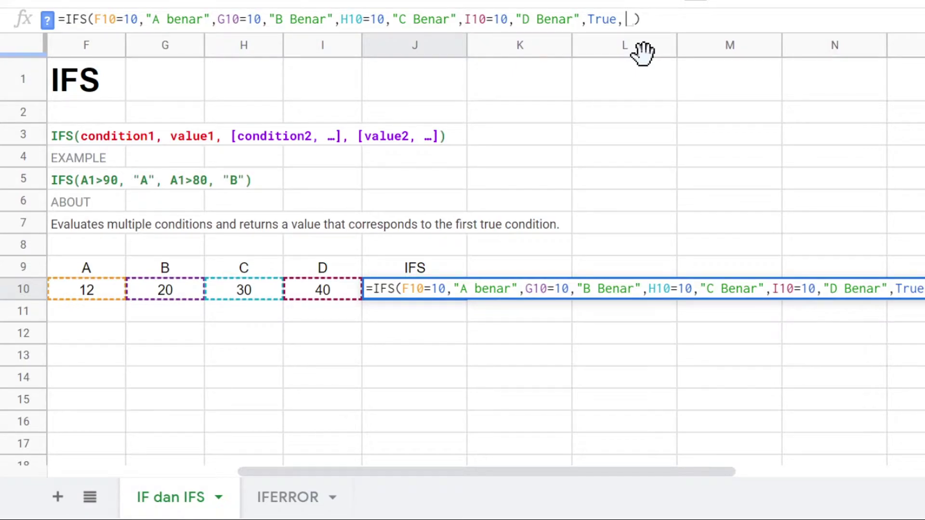
text(Semua S)
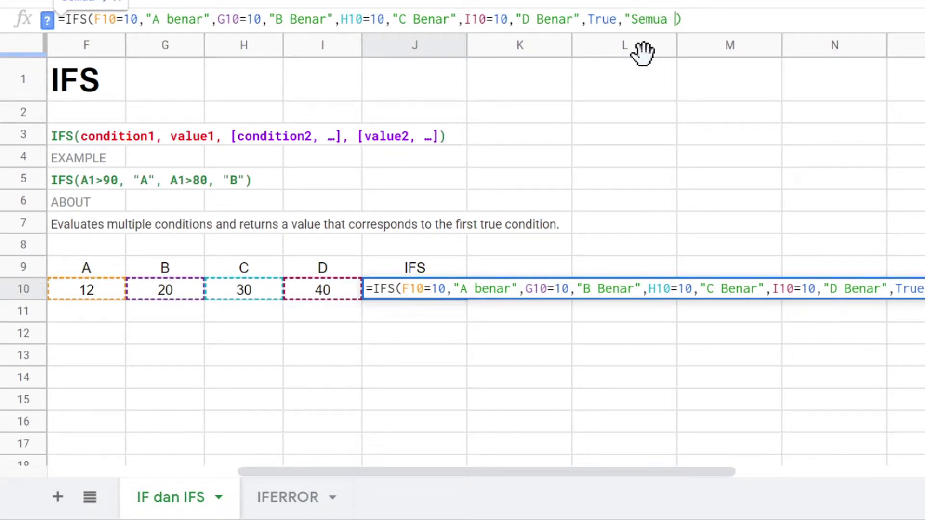
text(alah)
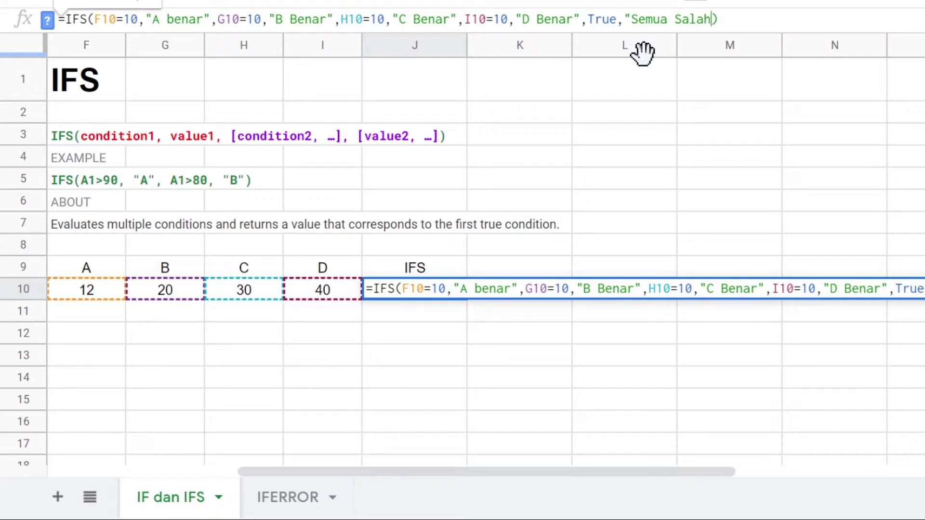
text(")
key(Return)
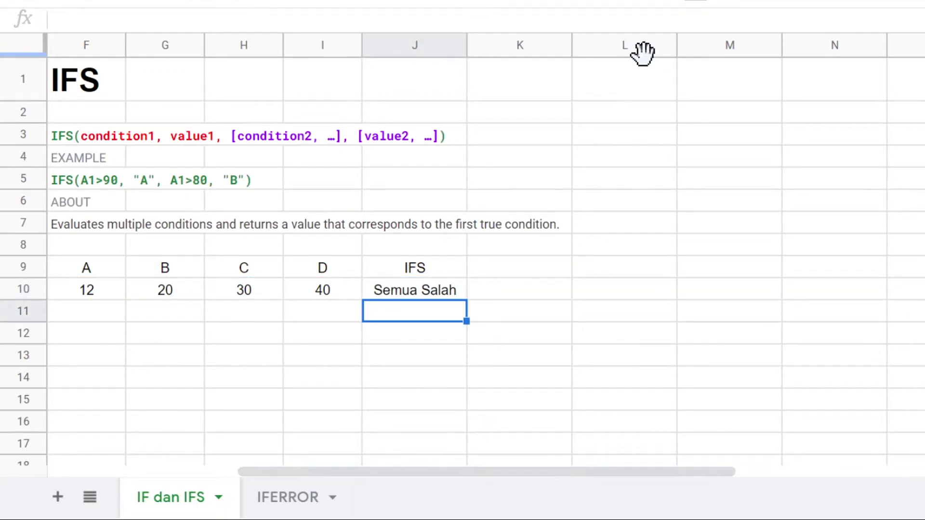
Test the fallback by setting the value under D in cell I10 to 10 and back to 40.
click(426, 293)
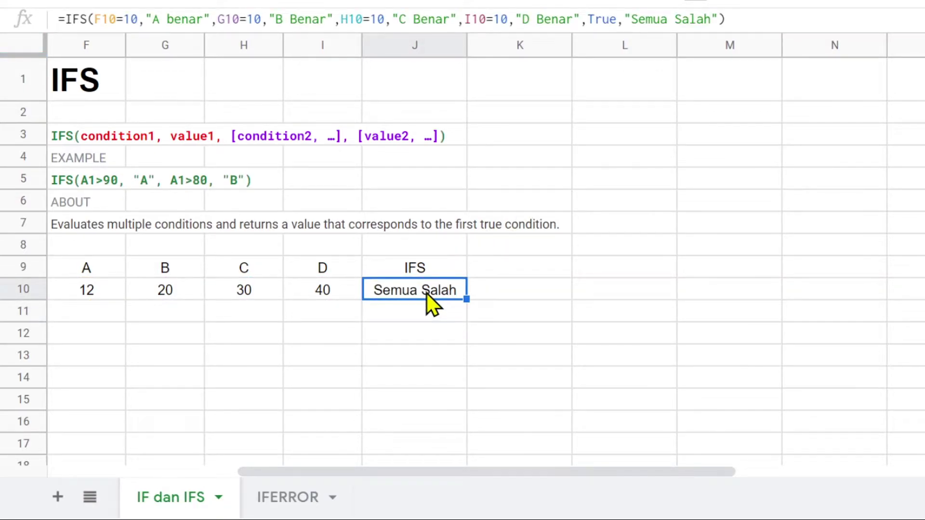
click(326, 293)
text(10)
key(Return)
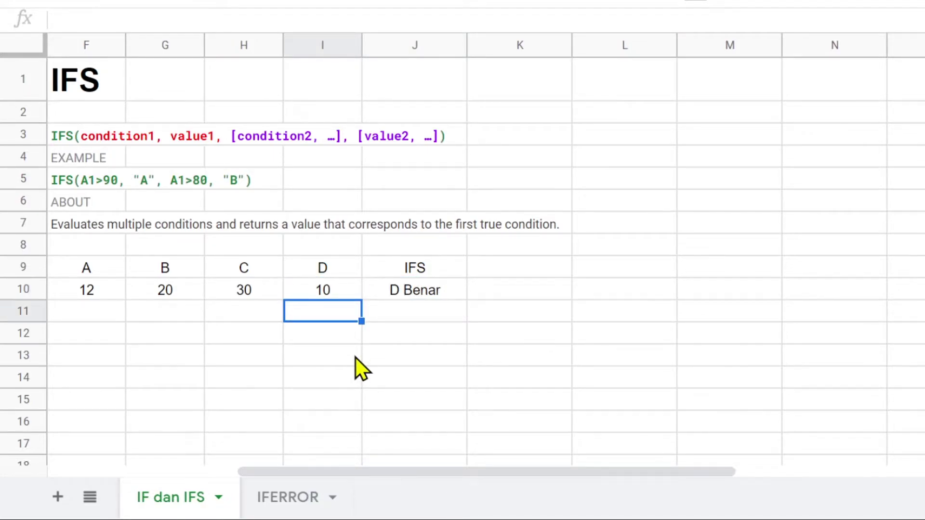
click(332, 287)
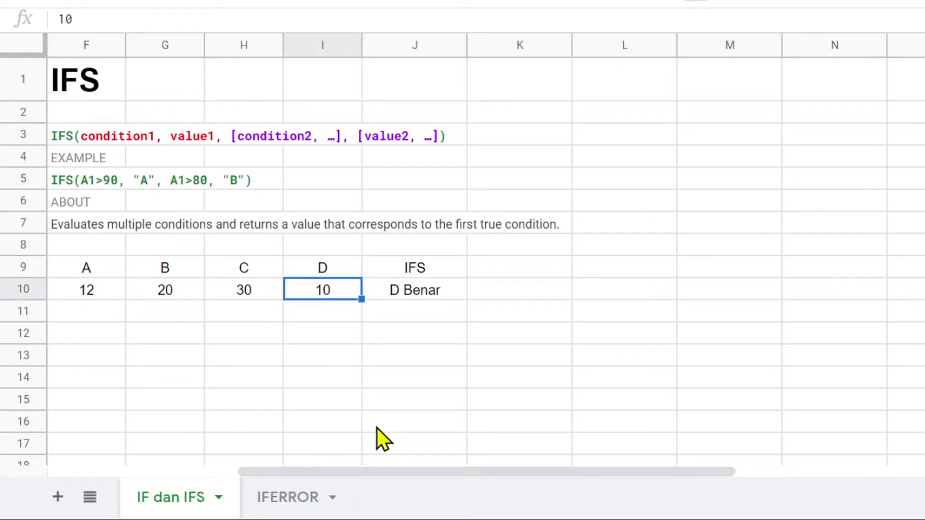
text(40)
key(Return)
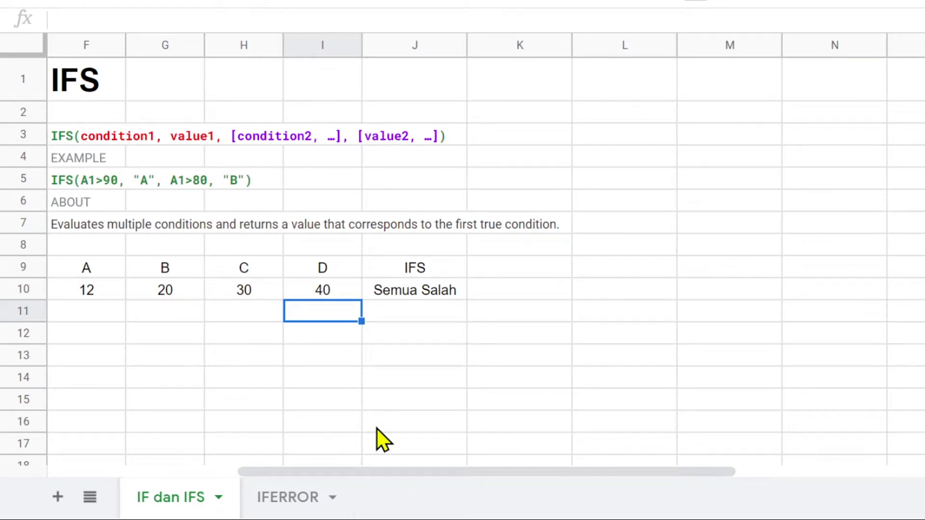
Set the value under heading B in cell G10 to 10.
click(159, 290)
text(10)
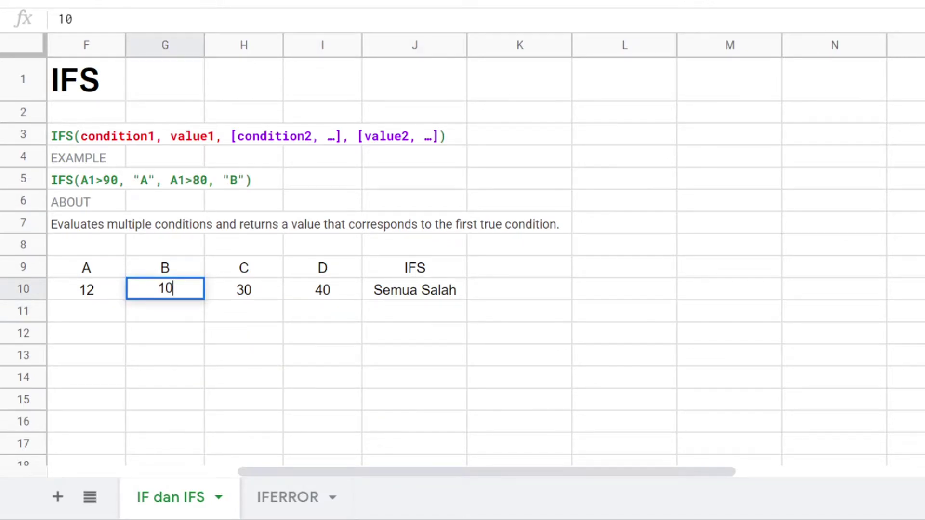
key(Return)
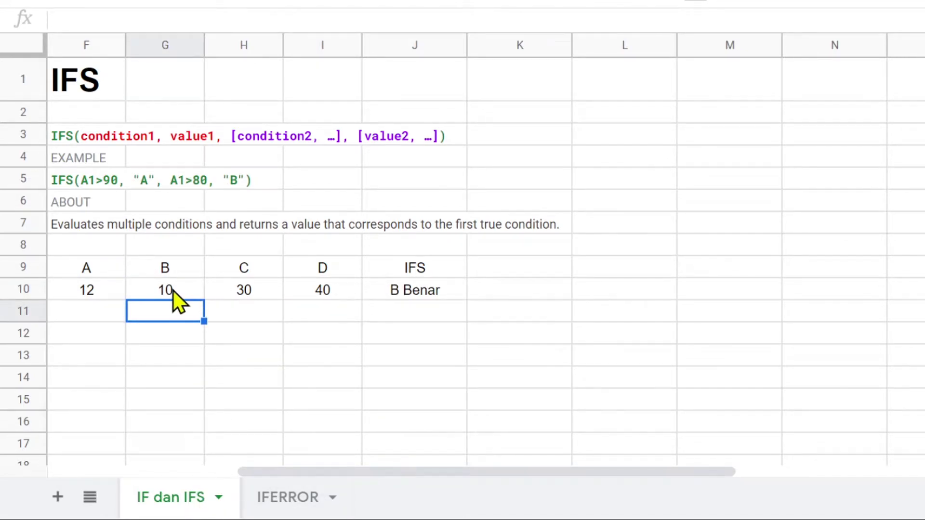
Set the values under headings C and D in cells H10 and I10 both to 10.
click(242, 294)
text(10)
key(Return)
key(Up)
key(Right)
text(10)
key(Return)
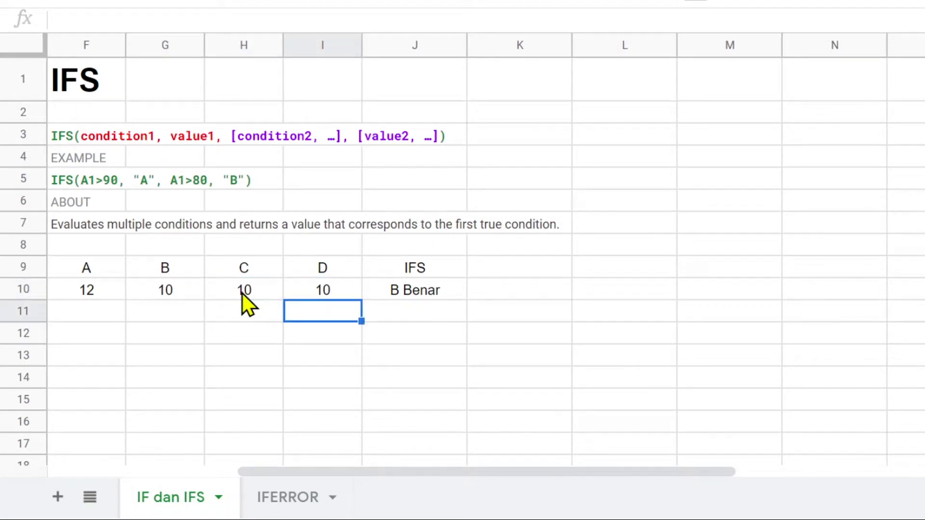
Compare the values under B, C and D in row 10 with the IFS formula and result in J10.
click(275, 293)
click(344, 293)
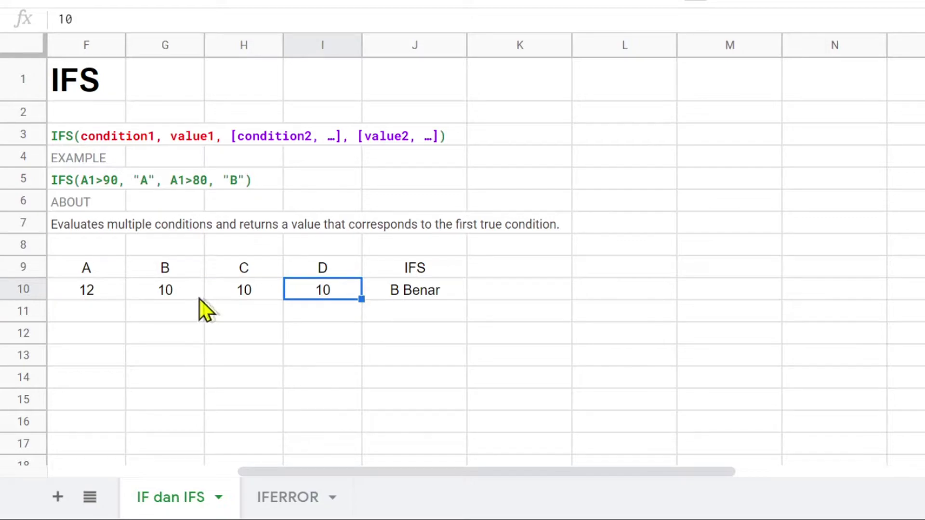
click(177, 296)
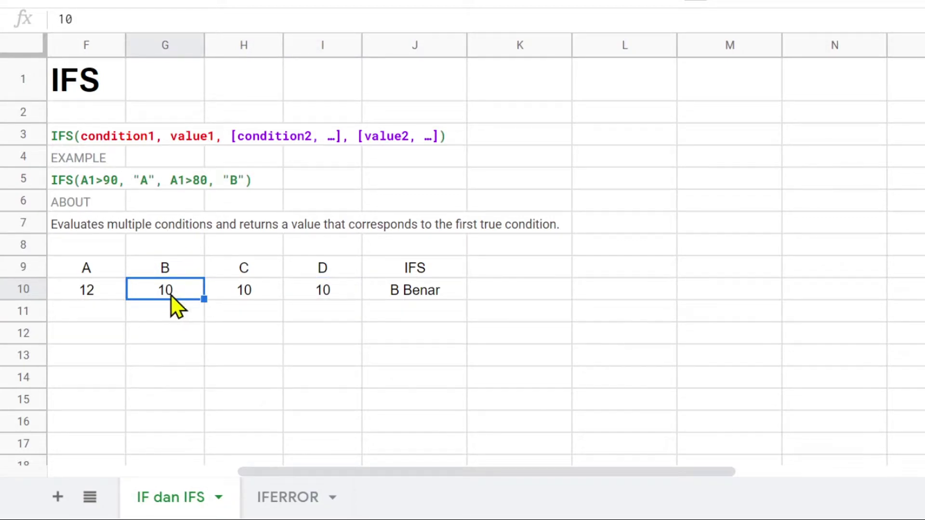
click(455, 294)
scroll(564, 159, left, 5)
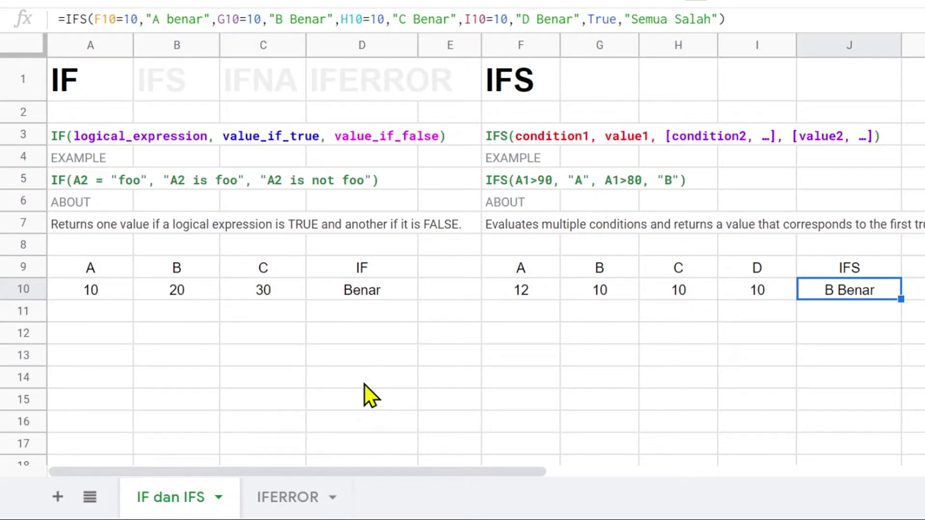
Switch to the IFERROR sheet and view its IFERROR and IFNA headings.
click(284, 500)
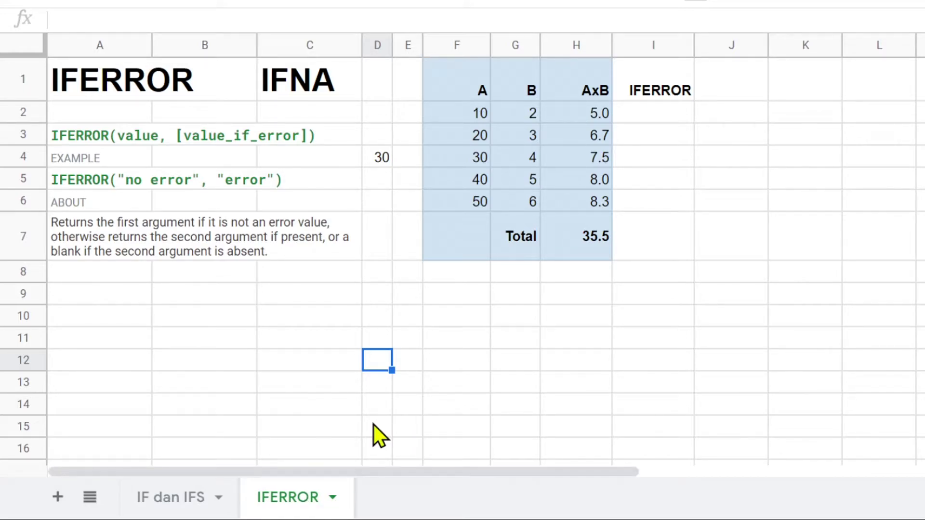
click(89, 85)
click(320, 92)
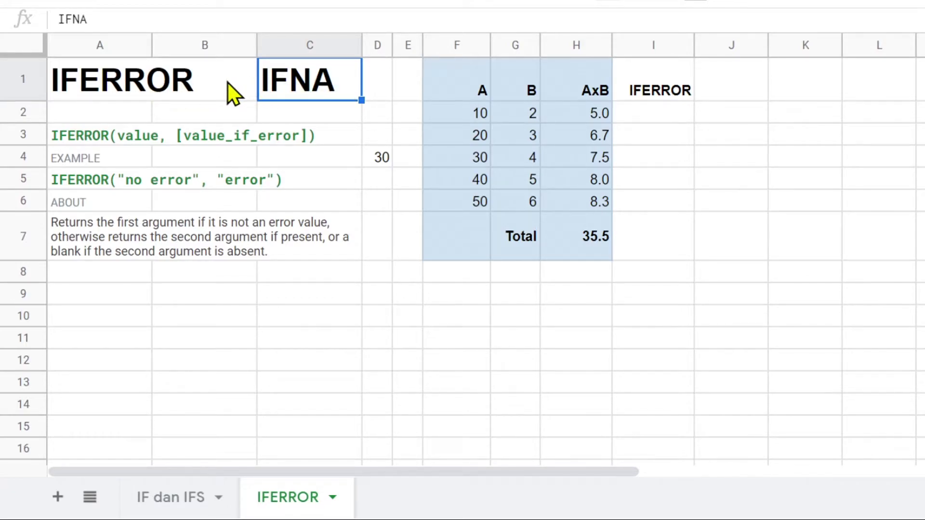
Begin an =if formula in cell B9 to view the suggested IF functions, and cancel the entry.
click(818, 87)
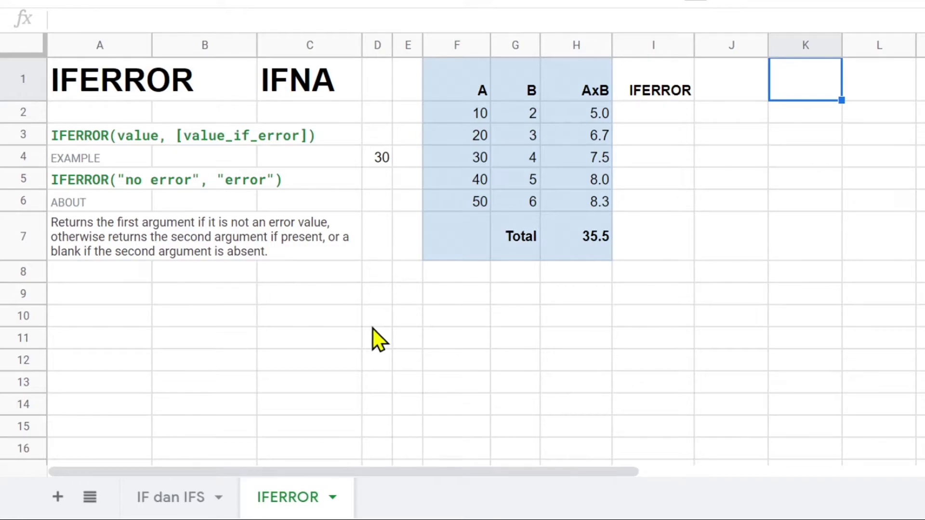
text(=if)
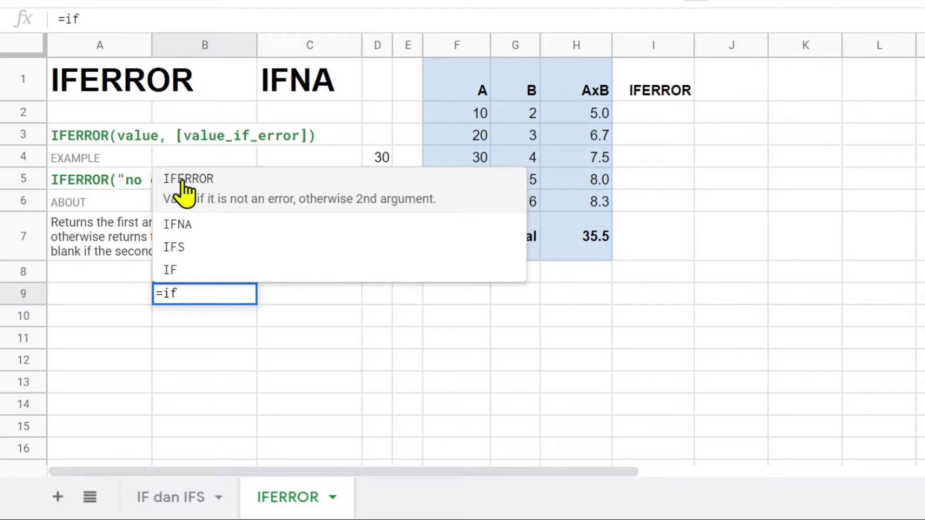
key(Escape)
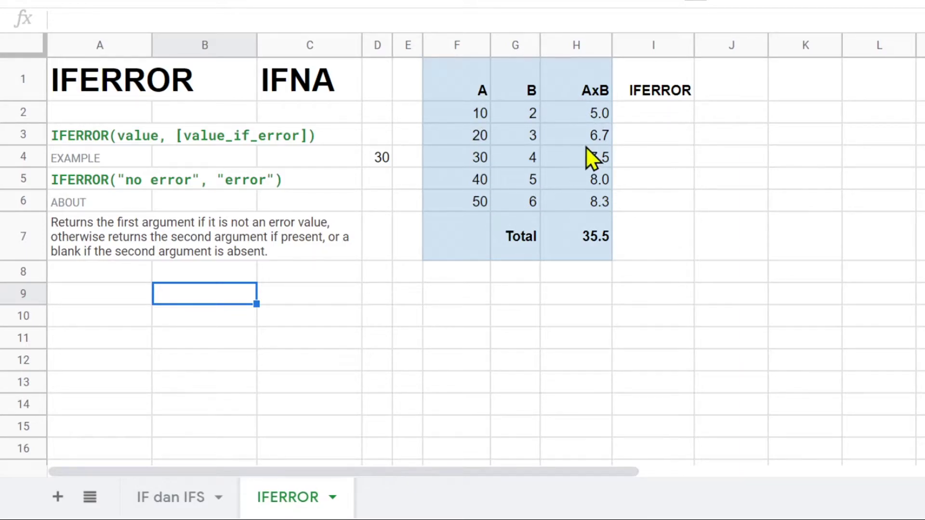
Examine the total formula in H7, the headings A, B and AxB, and the A and B values in rows 2 and 3.
click(591, 247)
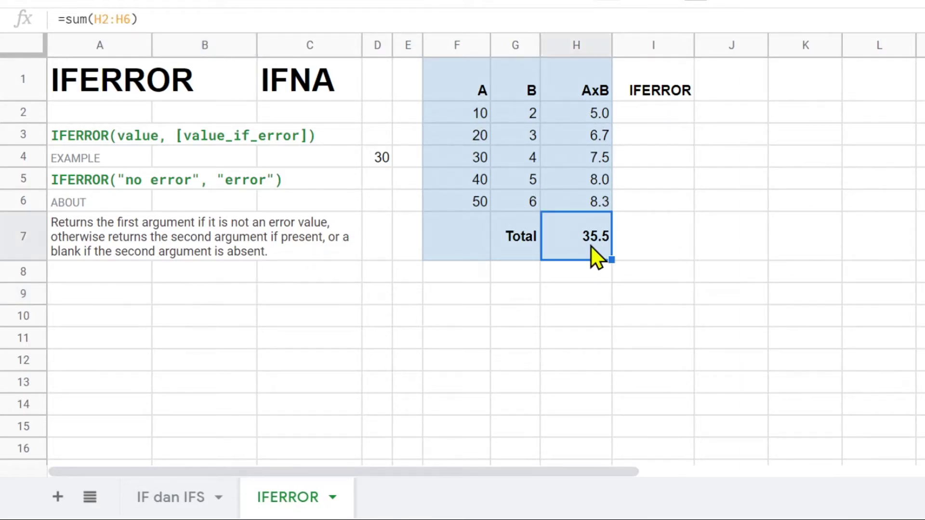
click(478, 94)
click(534, 98)
click(591, 93)
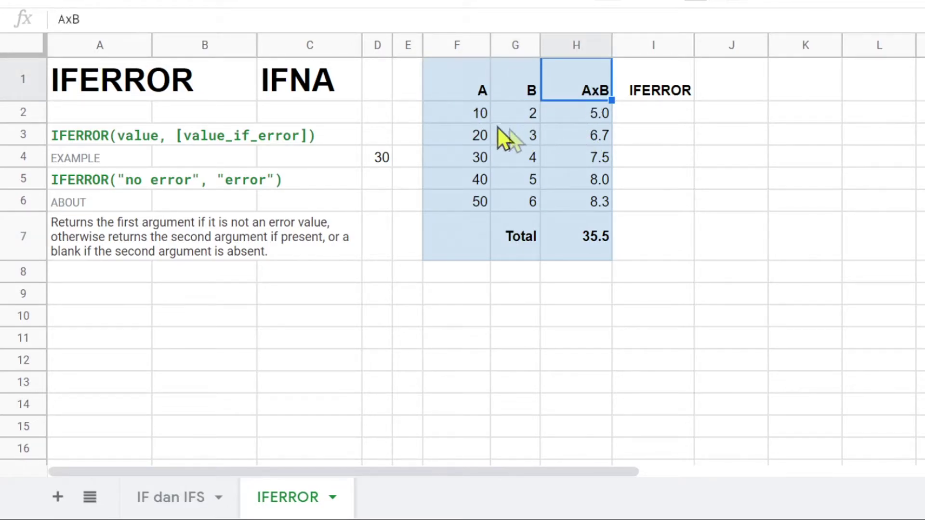
click(475, 121)
click(526, 121)
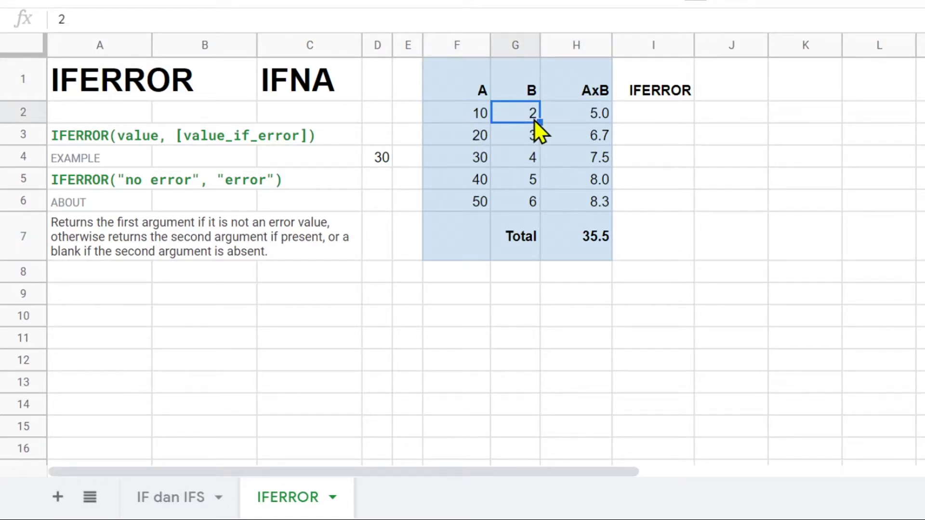
click(487, 142)
click(530, 143)
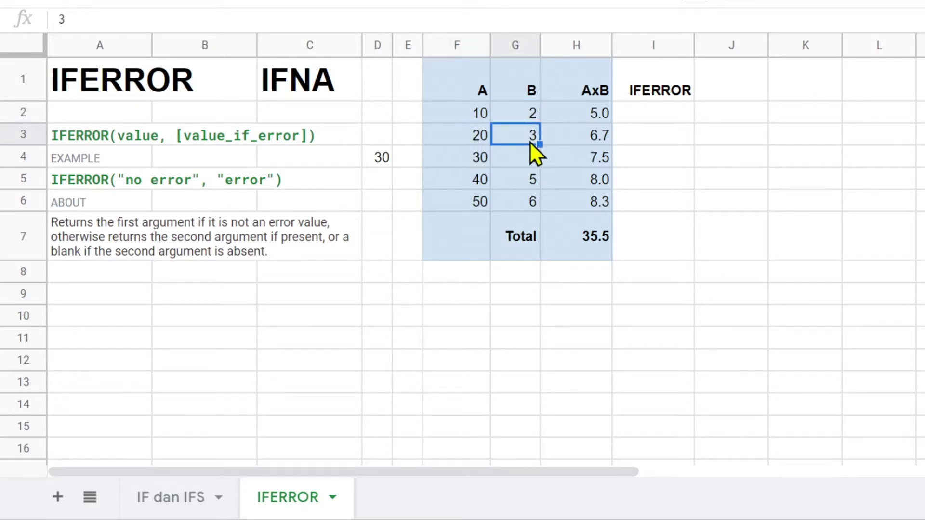
Change the AxB heading in H1 to A / B.
click(598, 95)
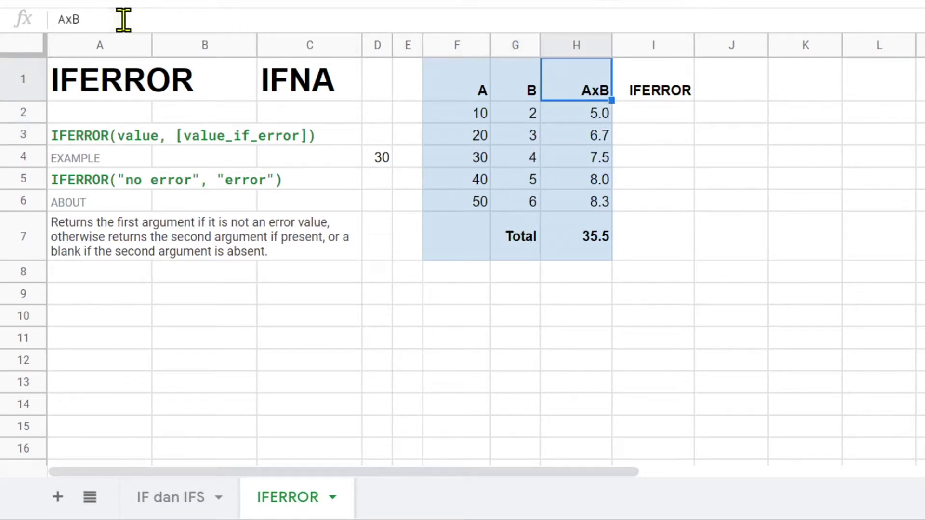
click(72, 20)
key(BackSpace)
text(/)
key(Return)
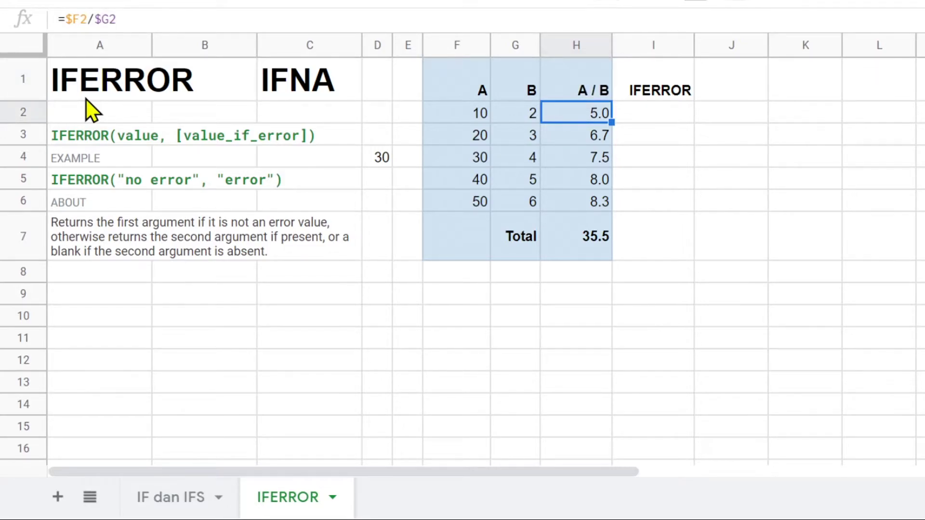
Check the A, B and A / B cells in rows 2 and 3 and the total formula in H7.
click(478, 114)
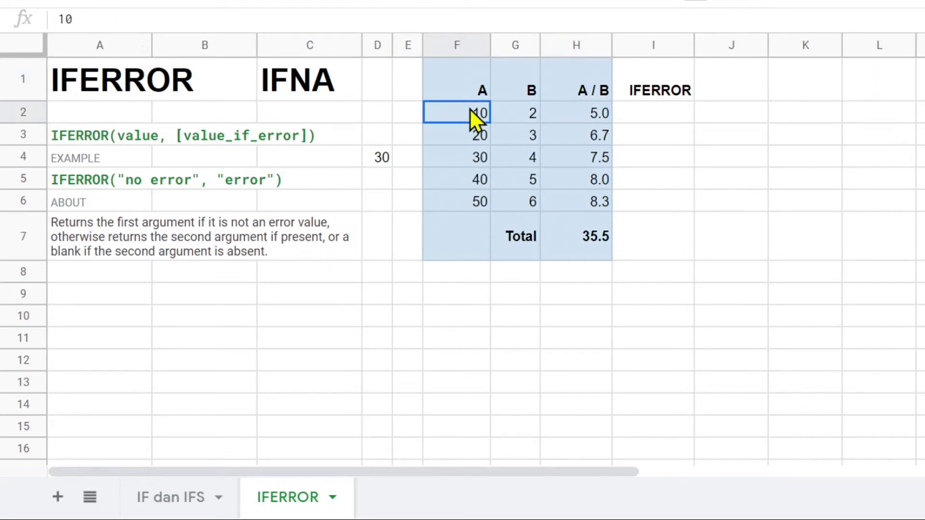
click(530, 119)
click(587, 122)
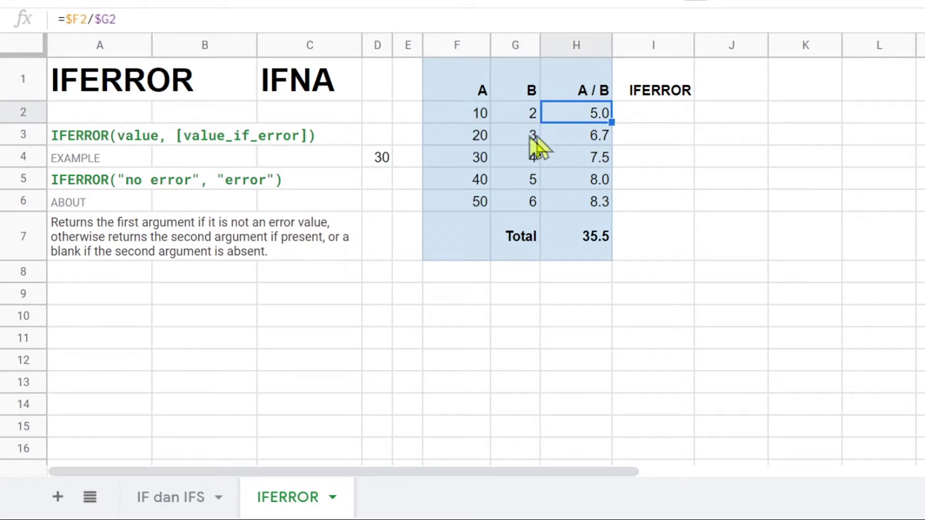
click(480, 135)
click(518, 137)
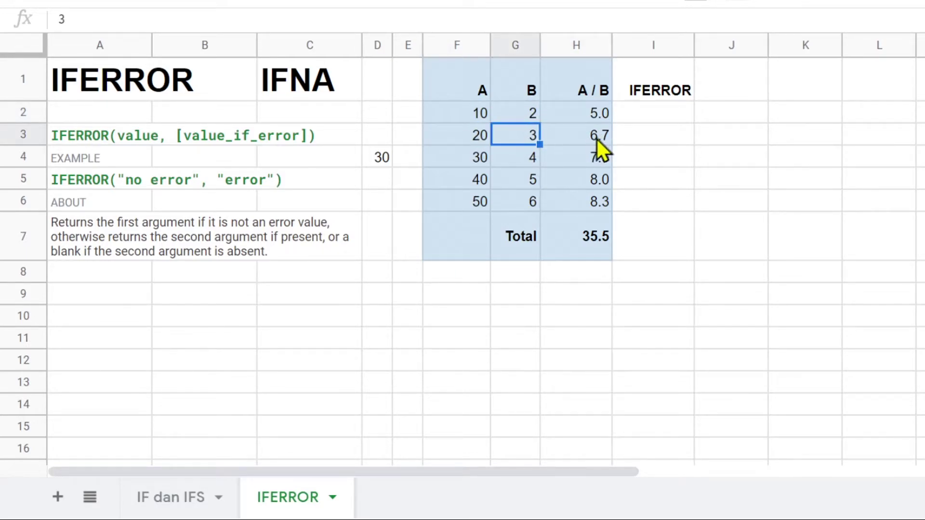
click(598, 139)
click(582, 246)
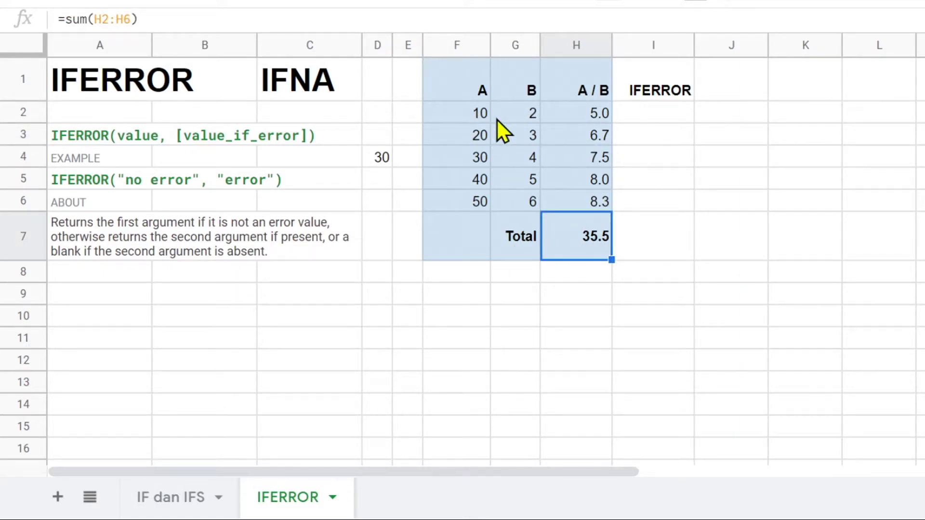
Set the B value in G2 to 0 and inspect the division in H2 and the total in H7.
click(481, 118)
click(534, 117)
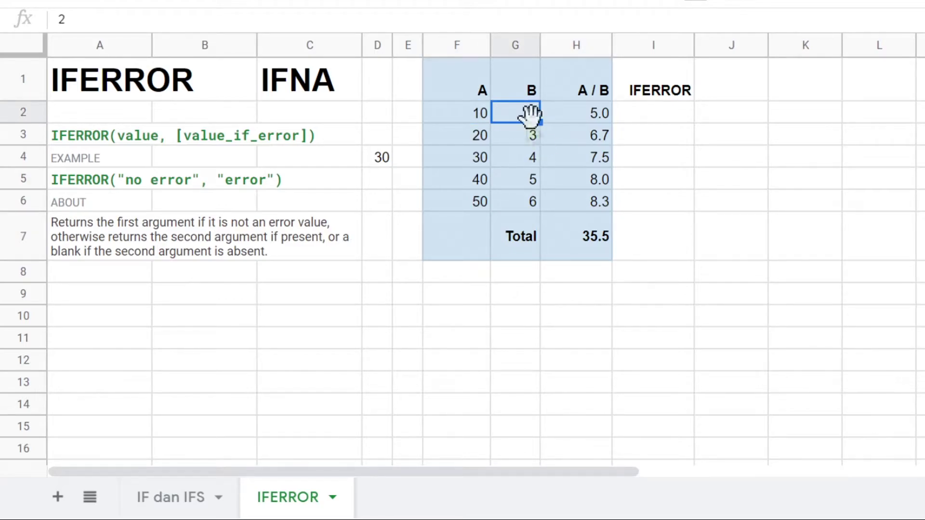
text(0)
key(Return)
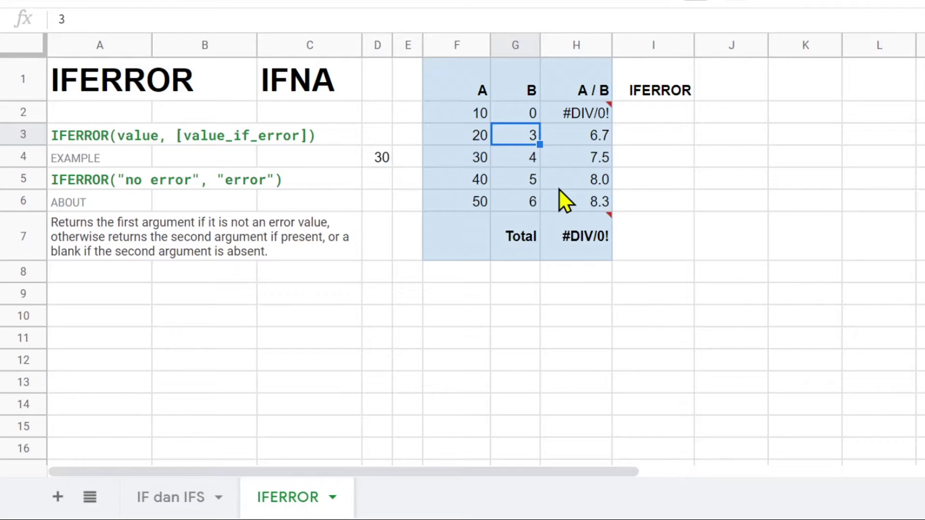
click(592, 117)
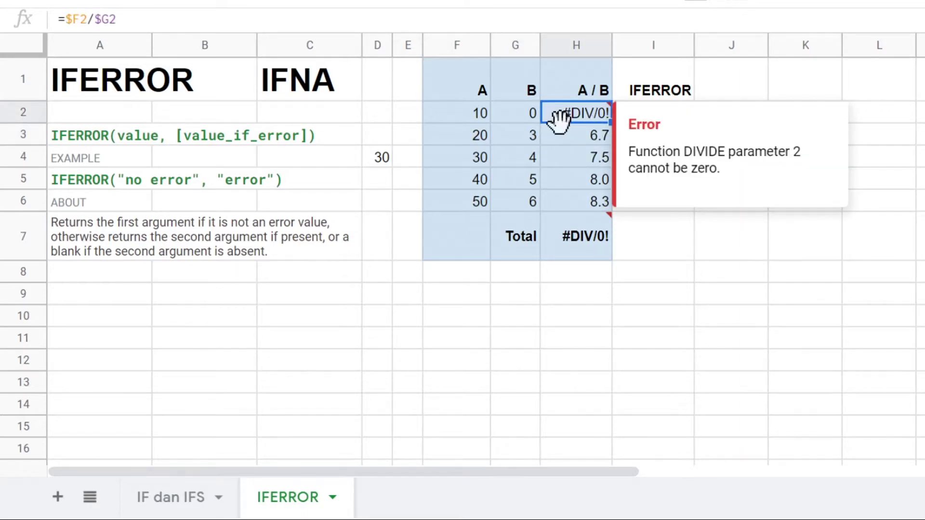
click(579, 242)
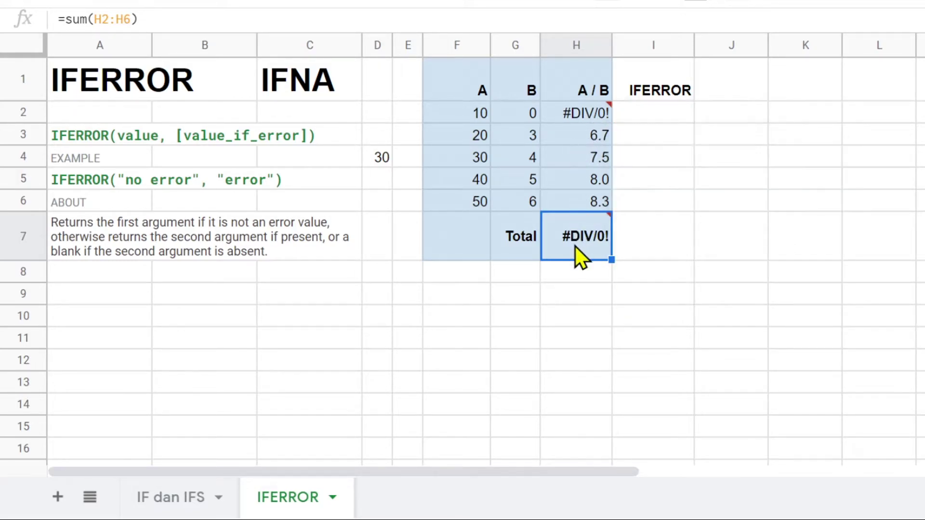
Replace the number in F3 with the text A and inspect the error details in H2 and H3.
click(478, 142)
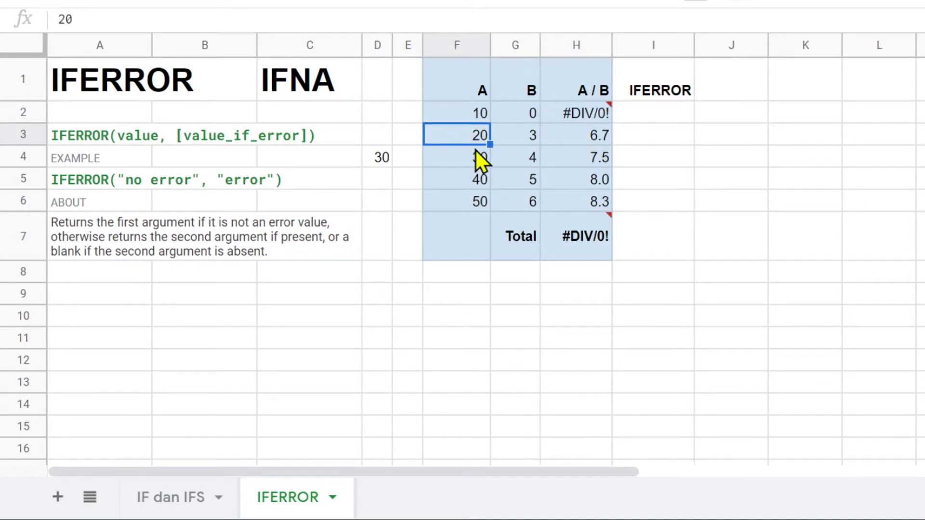
text(A)
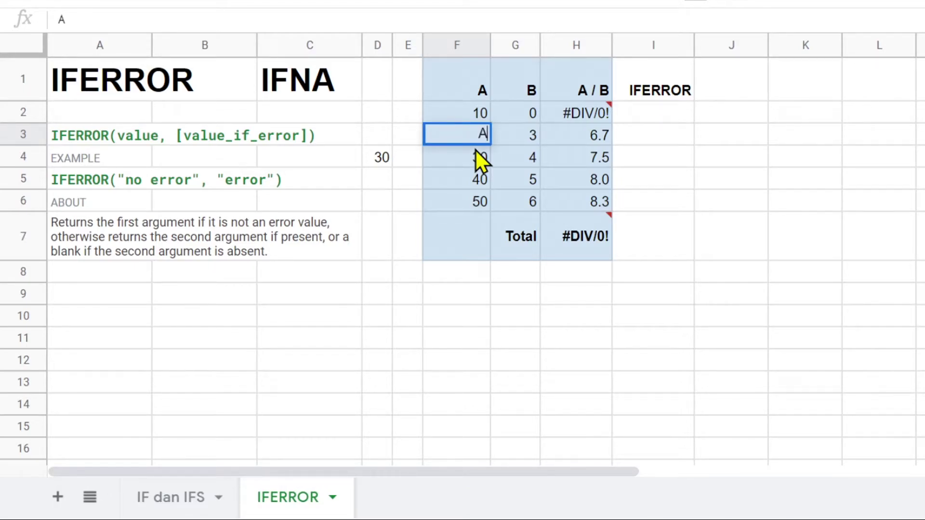
key(Return)
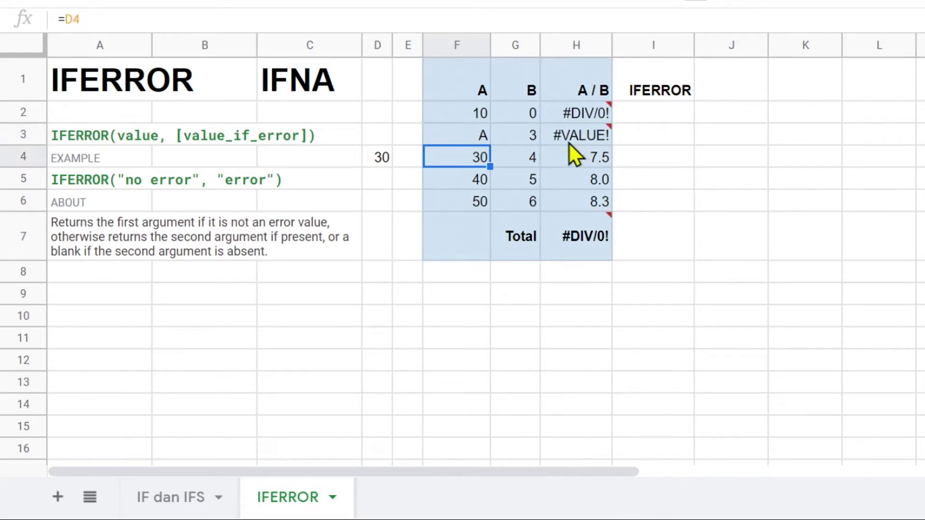
mouse_move(573, 119)
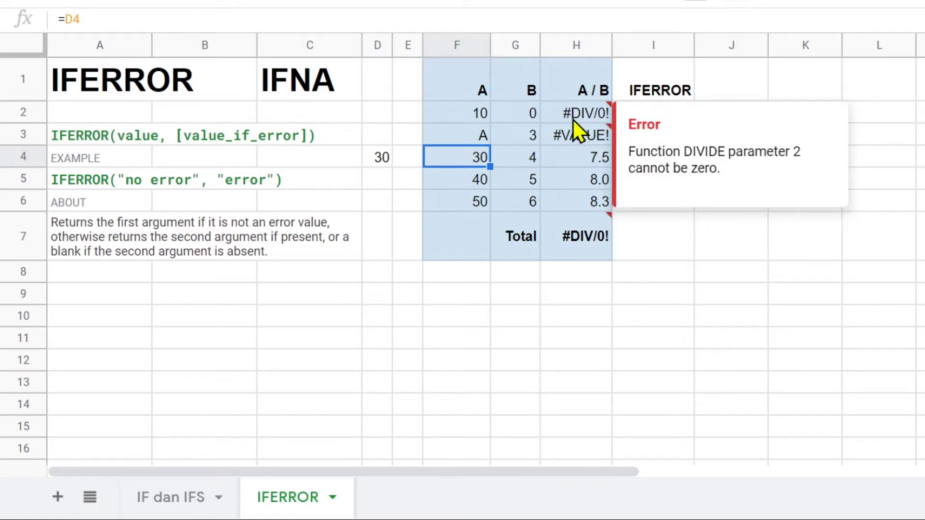
mouse_move(591, 140)
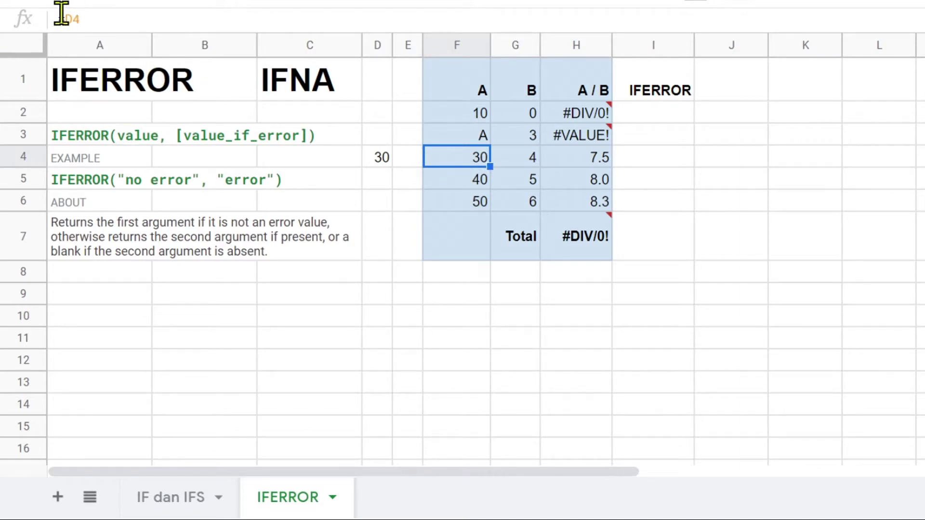
Fill cell F4 and its source cell D4 with yellow.
click(382, 163)
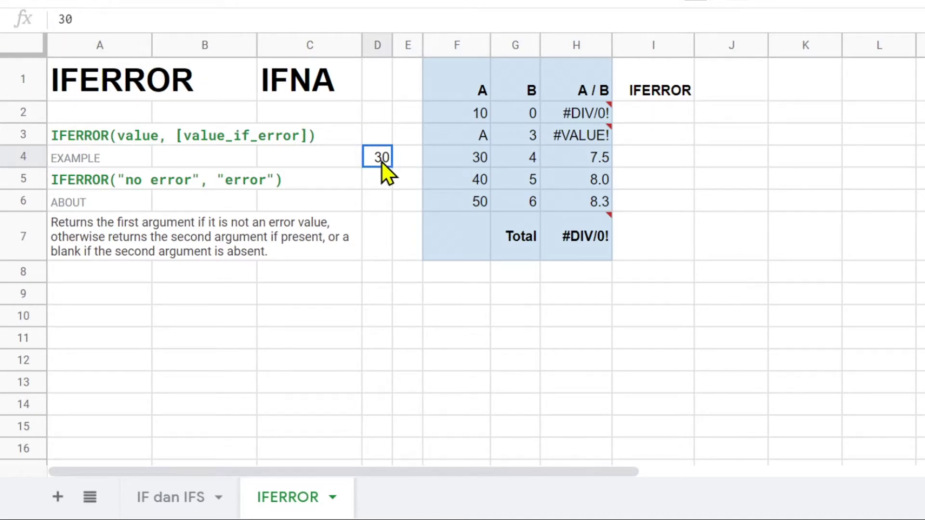
click(465, 163)
click(735, 3)
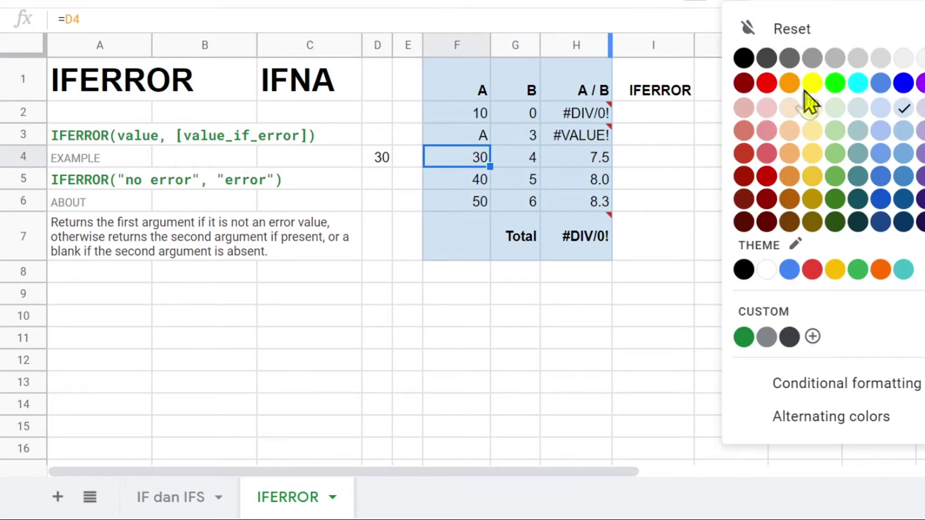
click(812, 84)
click(381, 164)
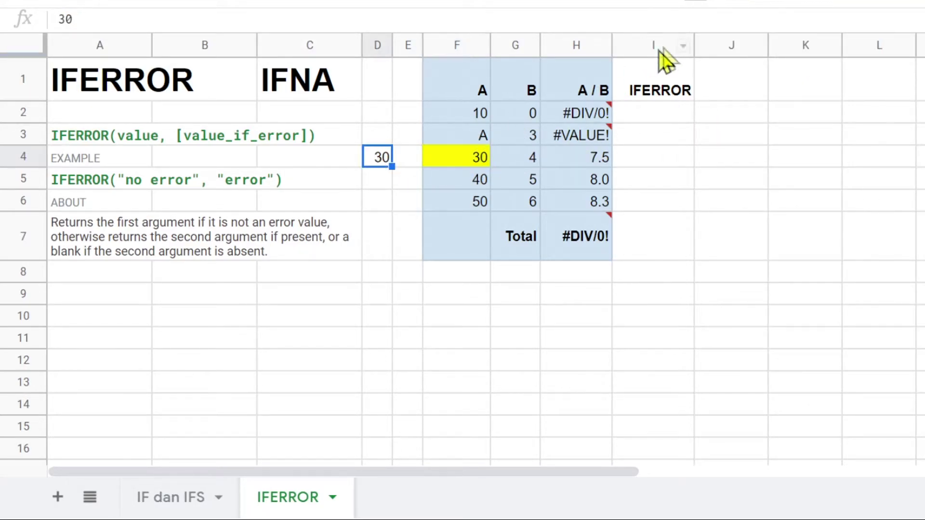
click(738, 5)
click(814, 87)
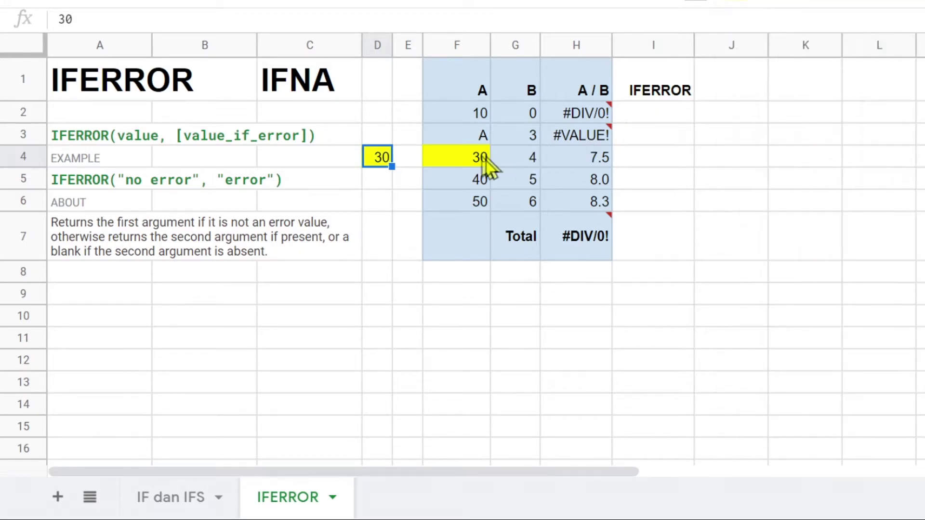
Check the reference from F4 to D4 and delete column D.
click(448, 164)
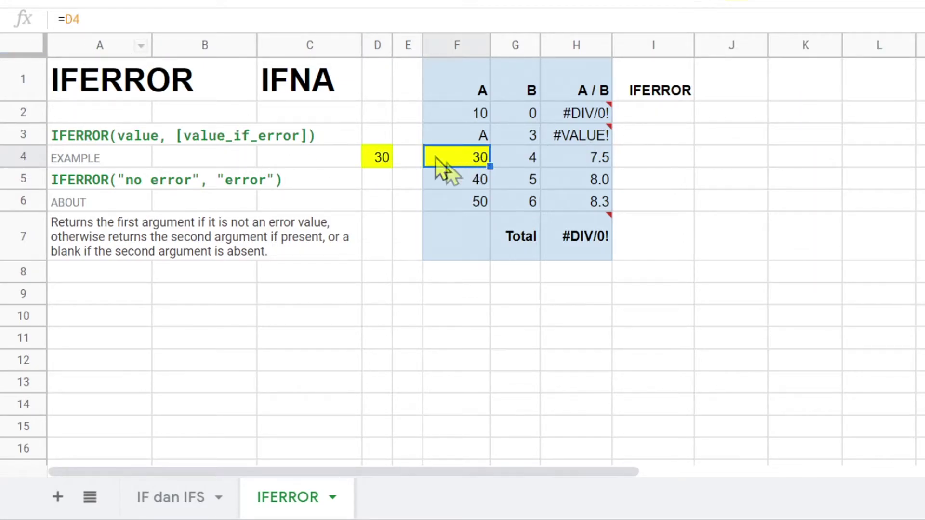
click(380, 163)
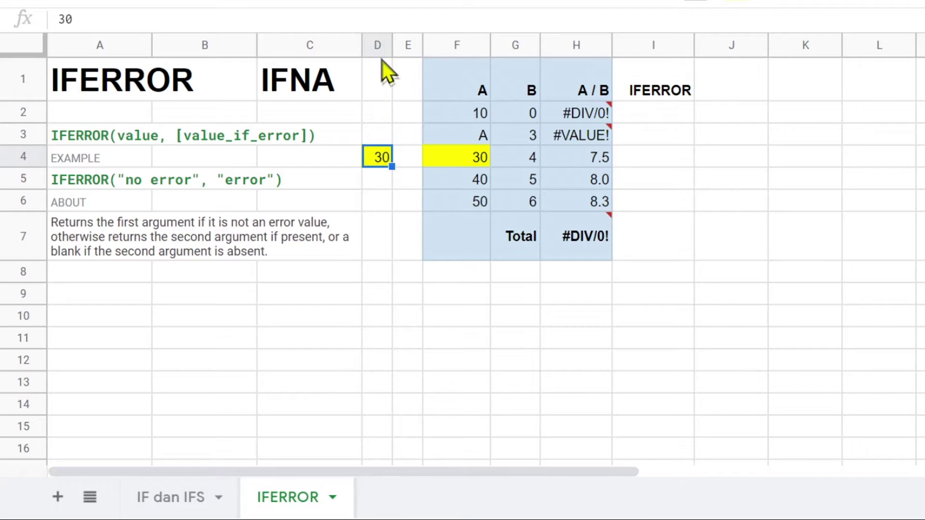
click(378, 45)
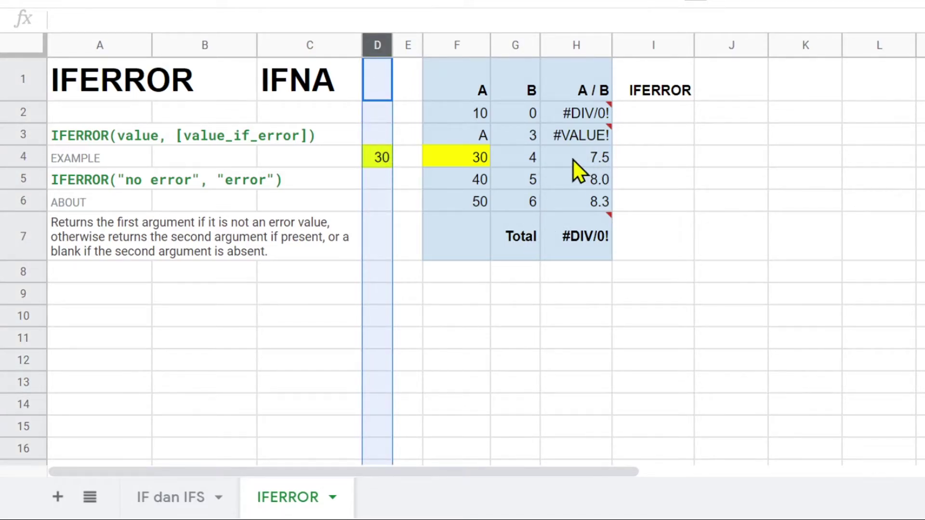
key(alt+e)
key(e)
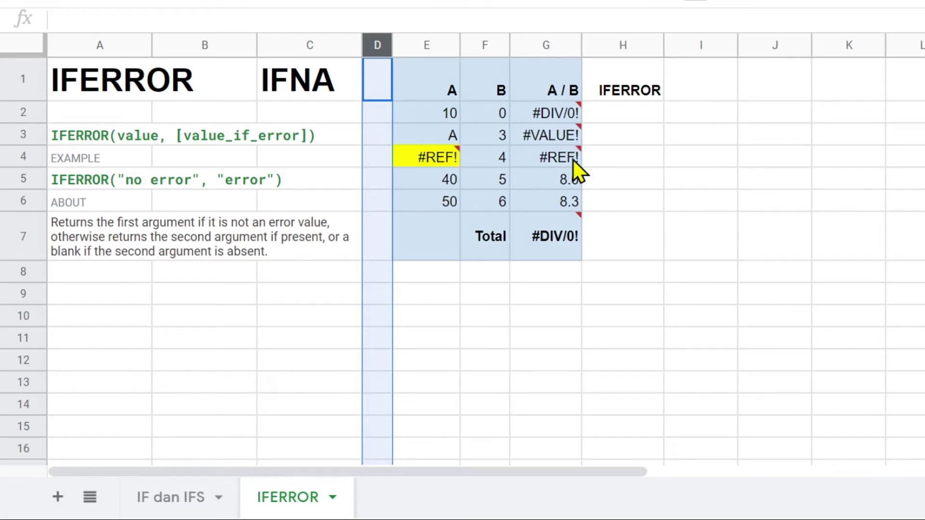
Inspect the error details in E4 and G4 and the total formula in G7.
mouse_move(429, 159)
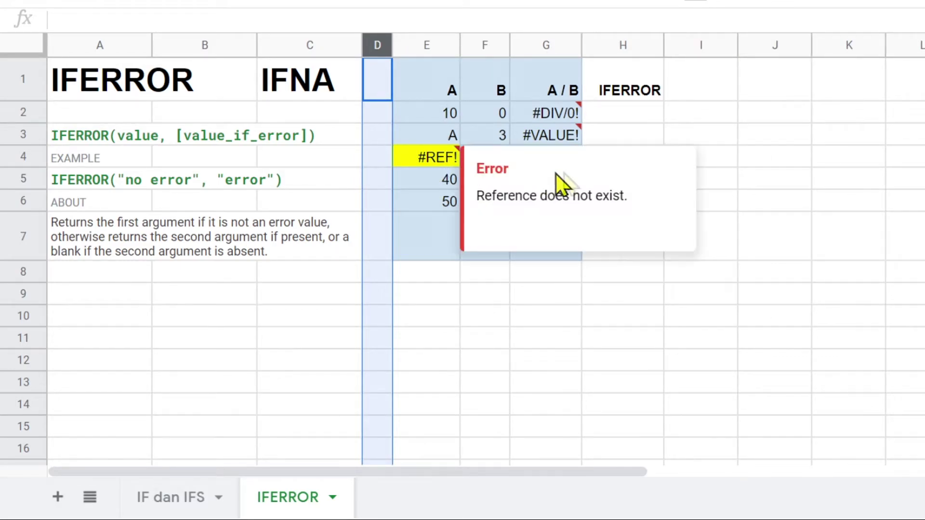
click(602, 320)
click(558, 157)
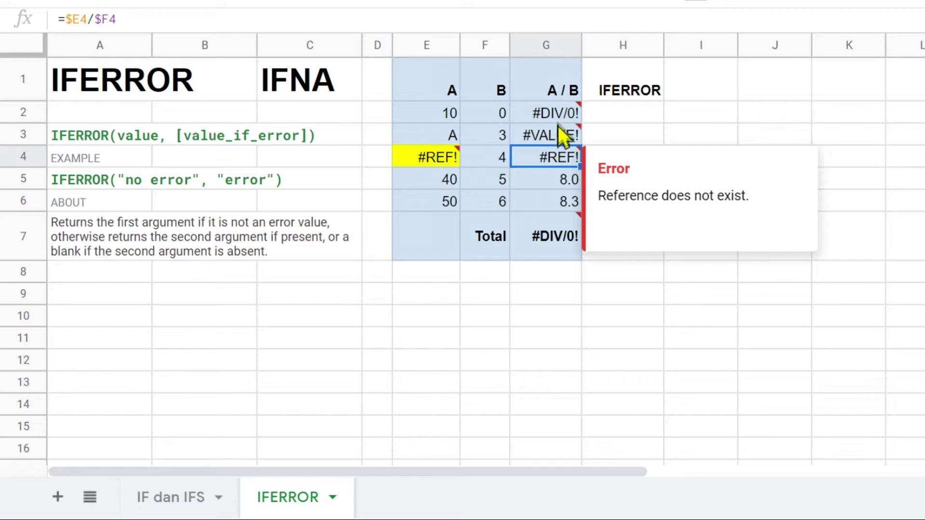
click(557, 241)
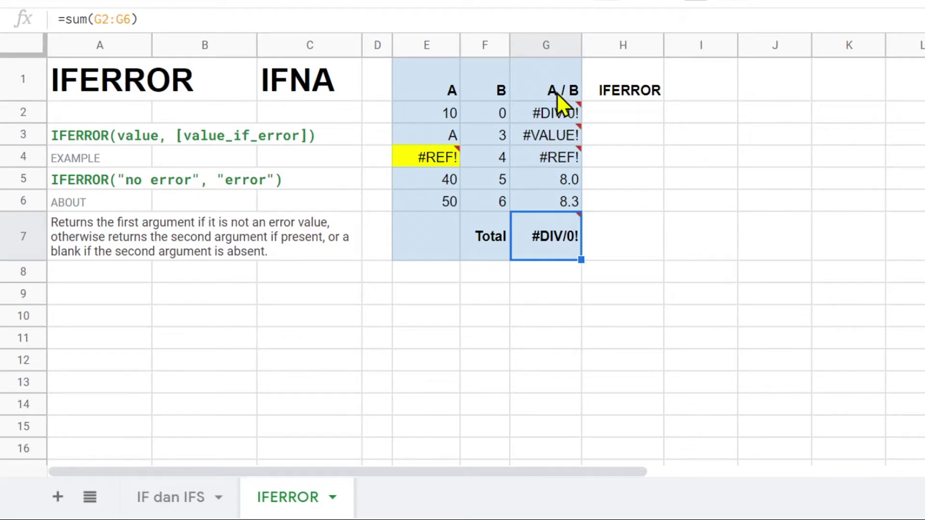
Begin an ERROR.TYPE formula in cell B10 and open the function's full help article.
click(217, 317)
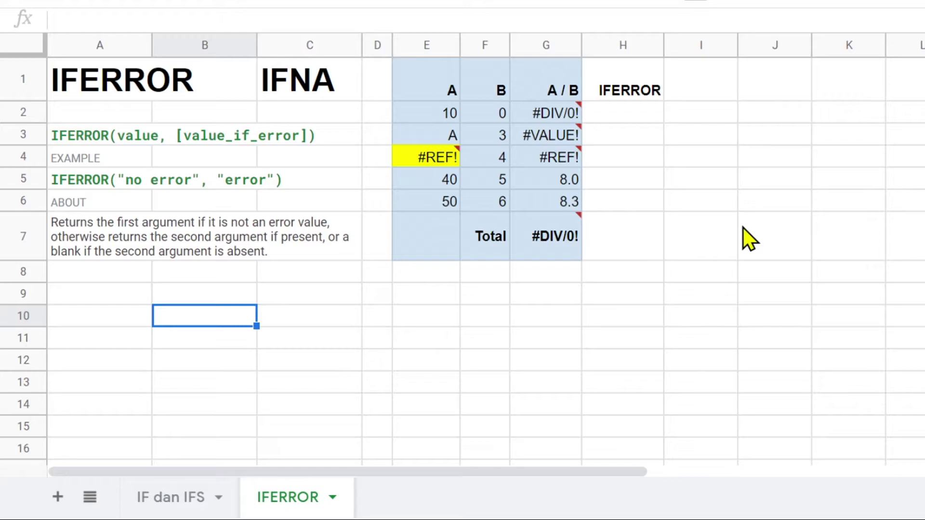
text(=ER)
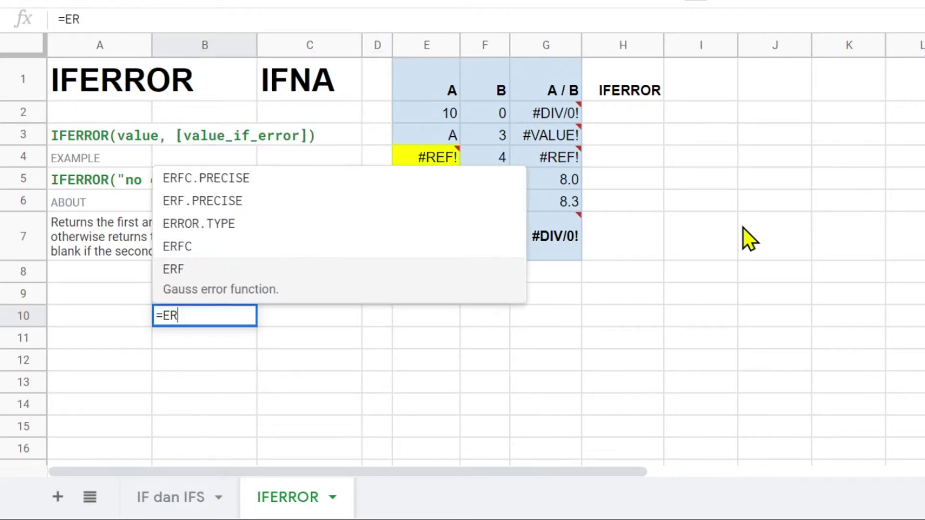
click(221, 235)
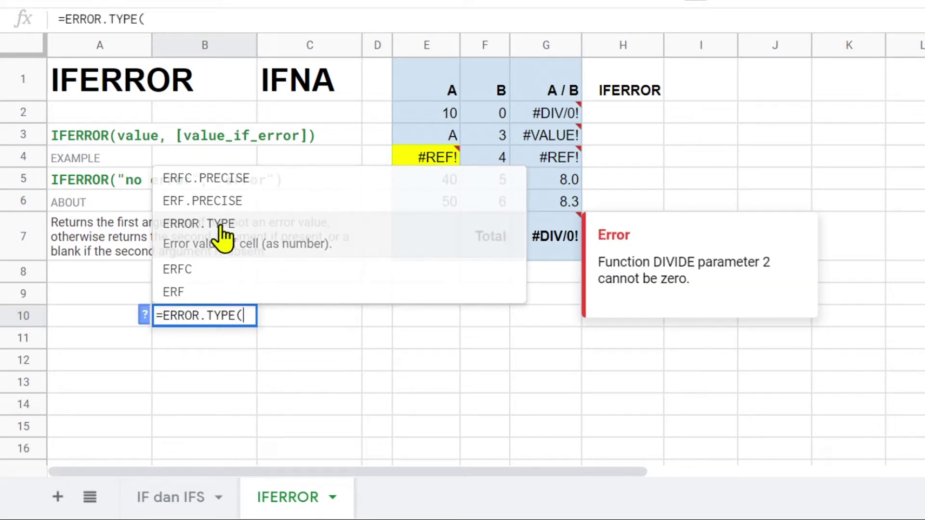
click(144, 316)
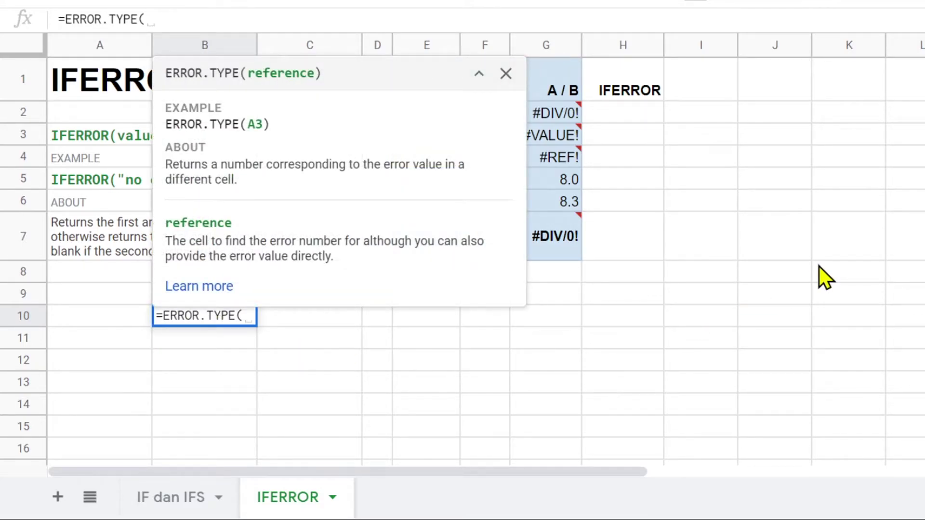
click(193, 287)
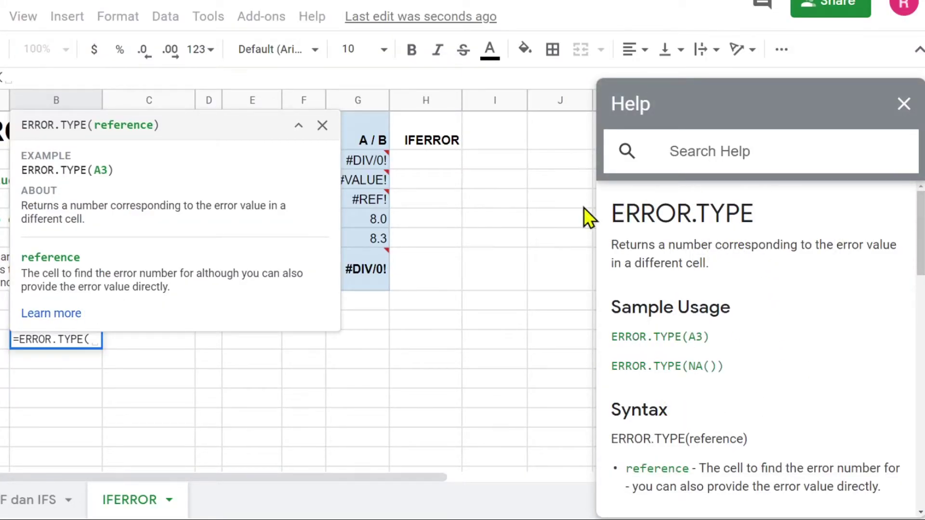
Point the ERROR.TYPE formula at G4 and compare it with the error numbers listed in the help article.
scroll(719, 234, down, 7)
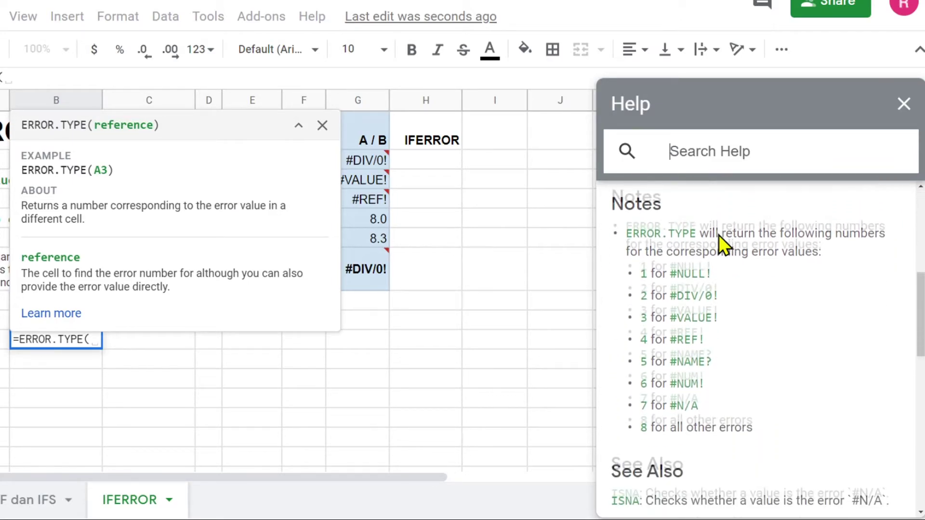
scroll(719, 235, up, 1)
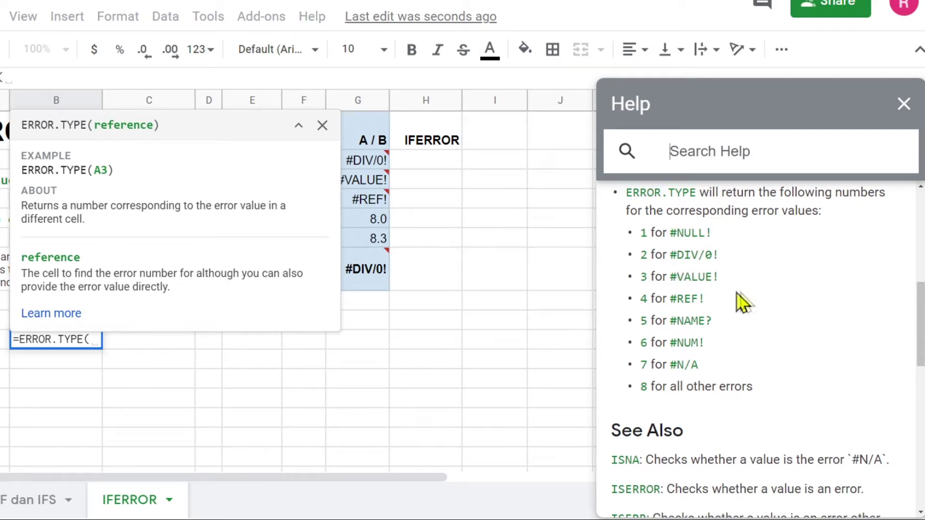
click(322, 125)
click(369, 203)
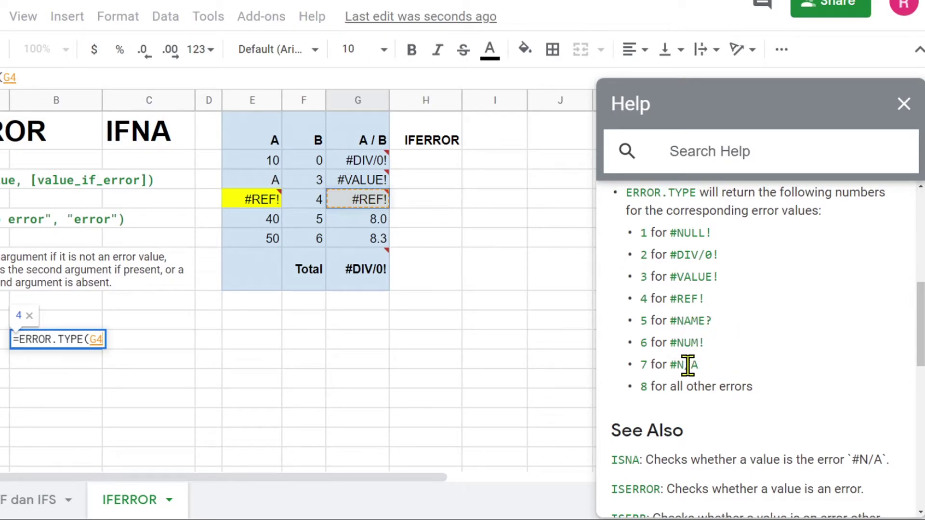
drag(670, 365, 708, 366)
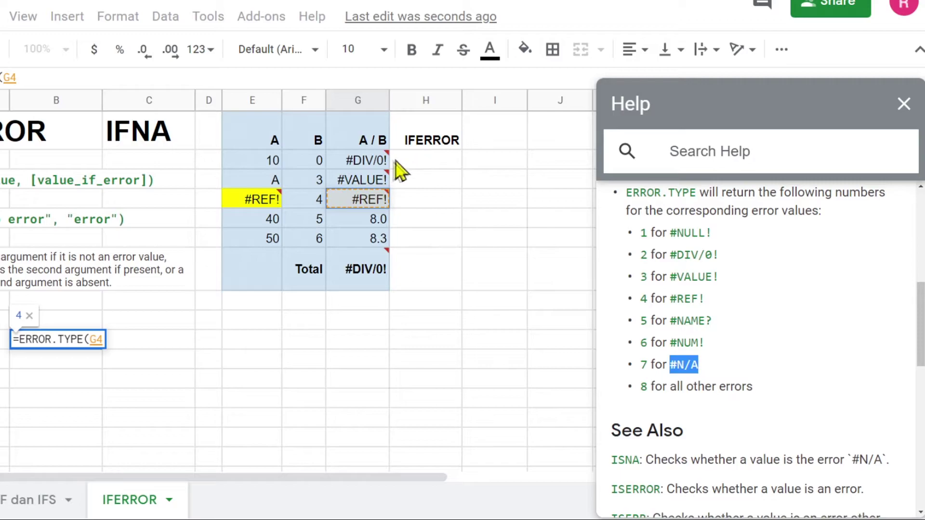
mouse_move(399, 165)
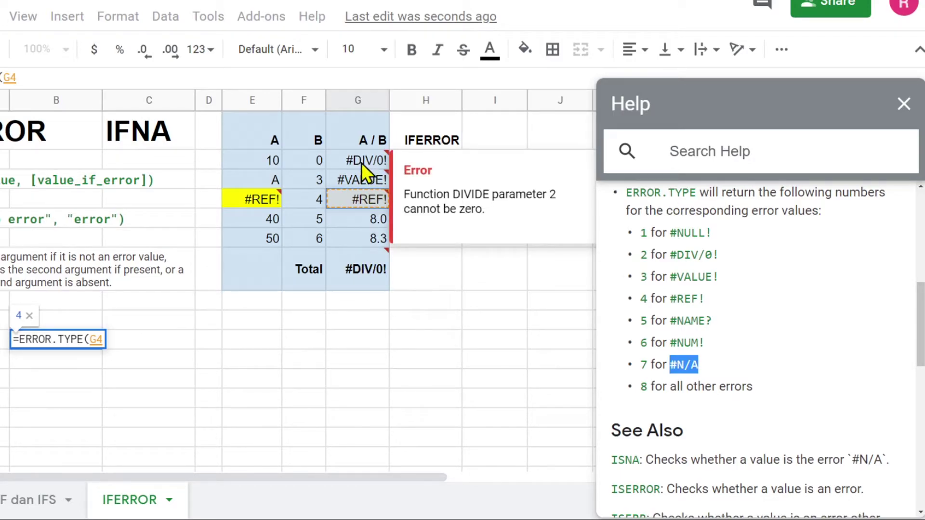
mouse_move(365, 271)
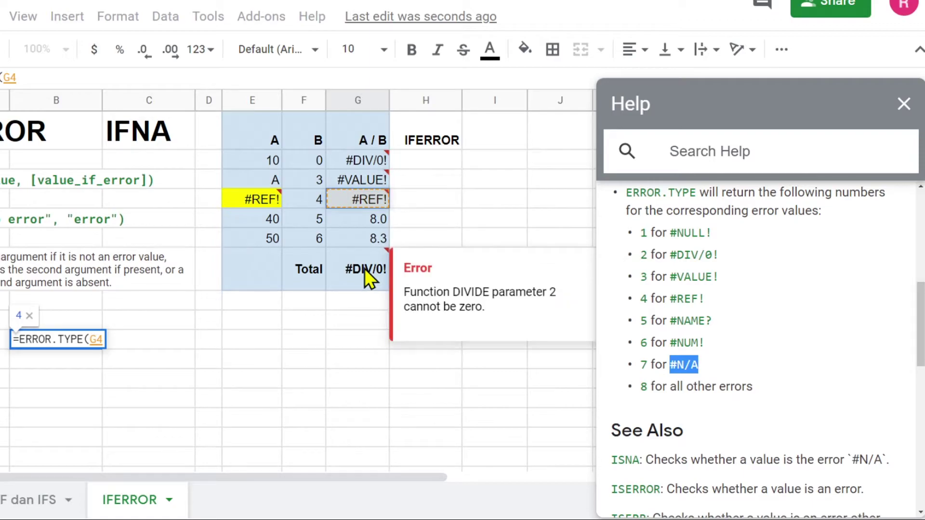
Copy the error number list from "1 for #NULL!" to "7 for #N/A" out of the help article into cells B9 to B15.
click(819, 286)
drag(642, 233, 677, 364)
key(ctrl+c)
key(Escape)
click(24, 320)
right_click(24, 320)
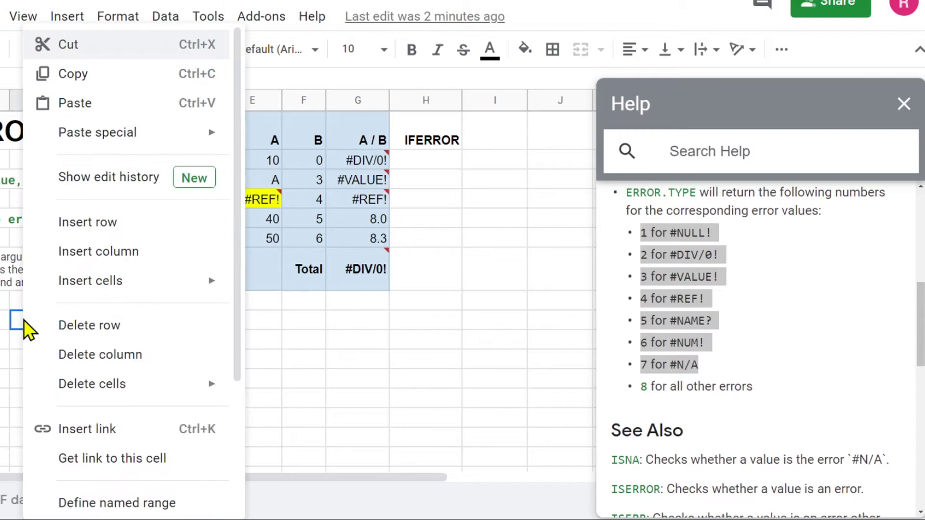
mouse_move(101, 139)
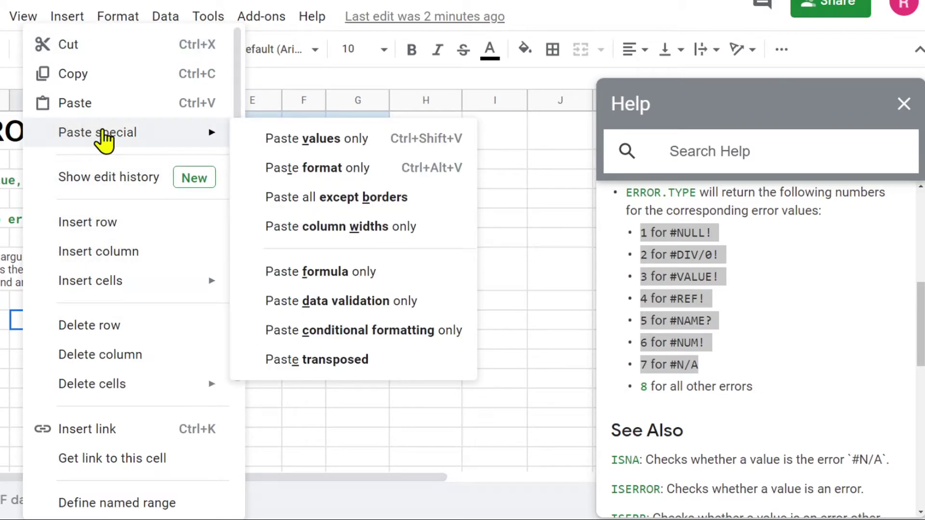
click(85, 104)
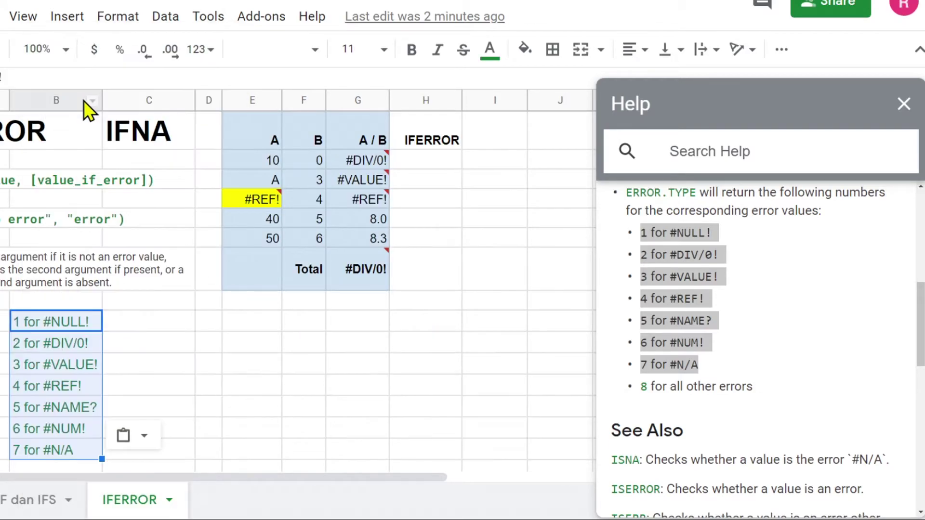
click(53, 383)
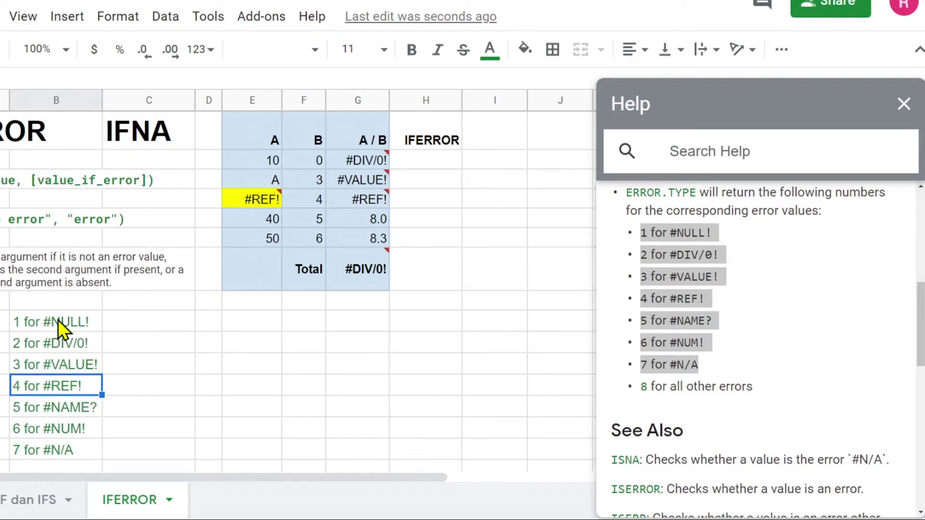
Split the text in B9 at spaces with =SPLIT(B9," ") in C9 and fill the formula down to C15.
click(143, 320)
text(=SPL)
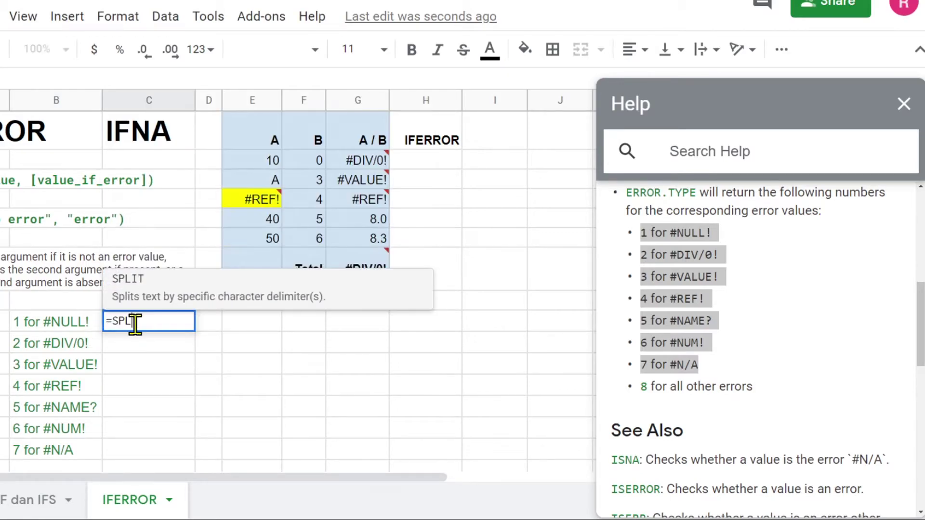
text(IT()
click(46, 328)
text(," "))
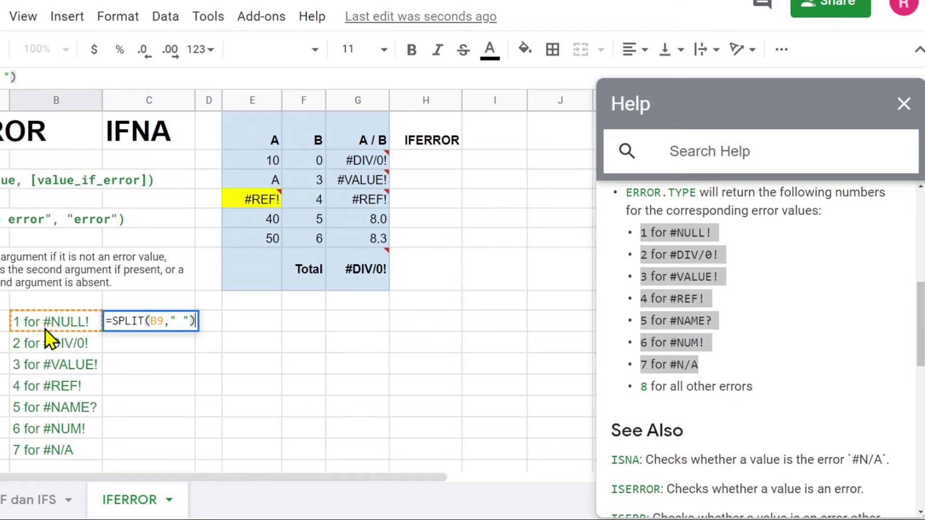
key(Return)
click(126, 322)
drag(195, 332, 192, 454)
Examine the split error values in cells E9 to E12.
click(261, 324)
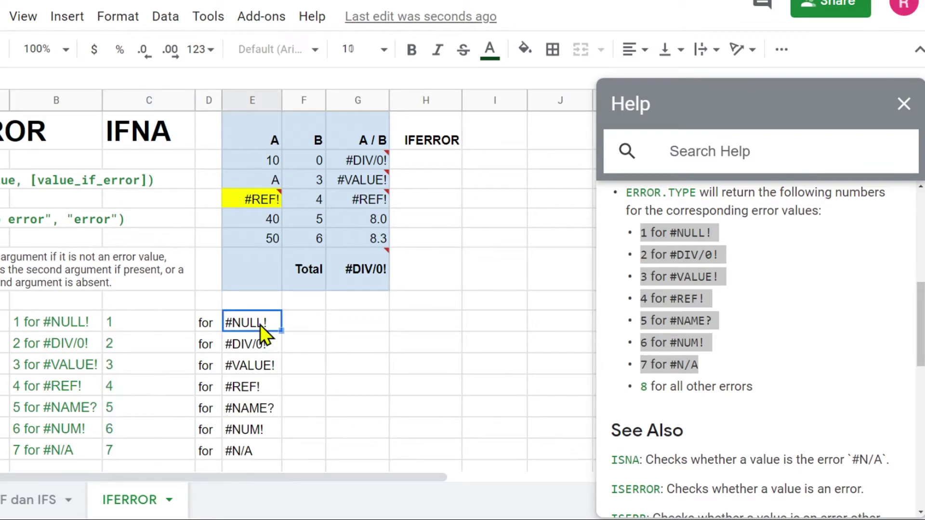
click(252, 343)
click(257, 363)
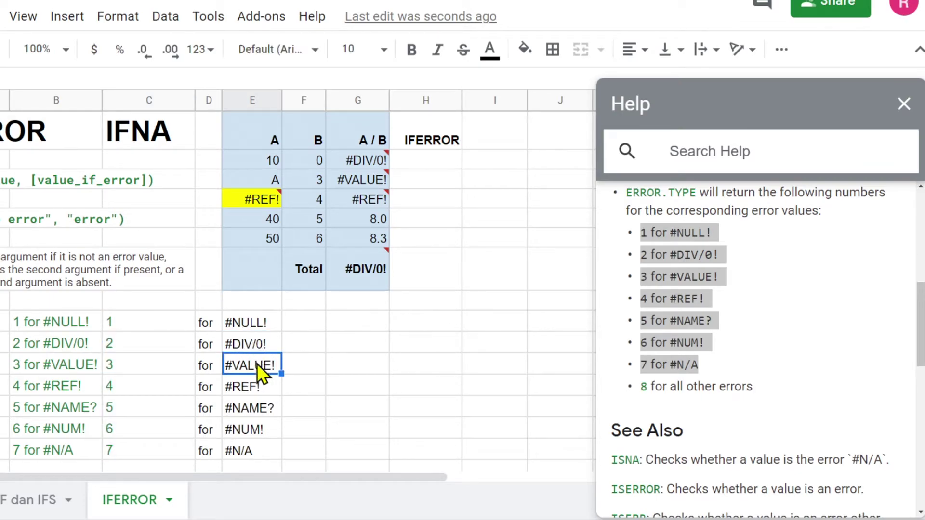
click(254, 323)
click(251, 342)
click(254, 367)
click(251, 388)
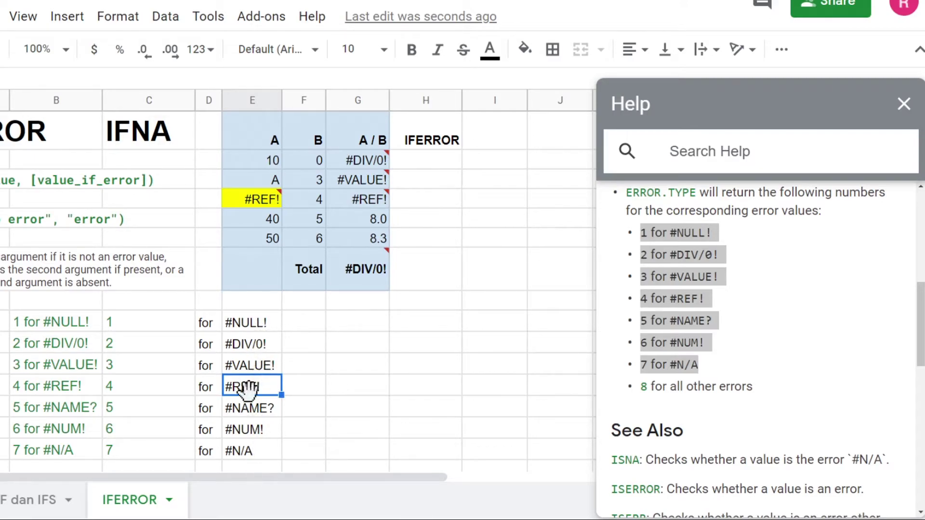
Test the split error values in column E with ISERR in G9 to G15 and check the #N/A row.
click(356, 322)
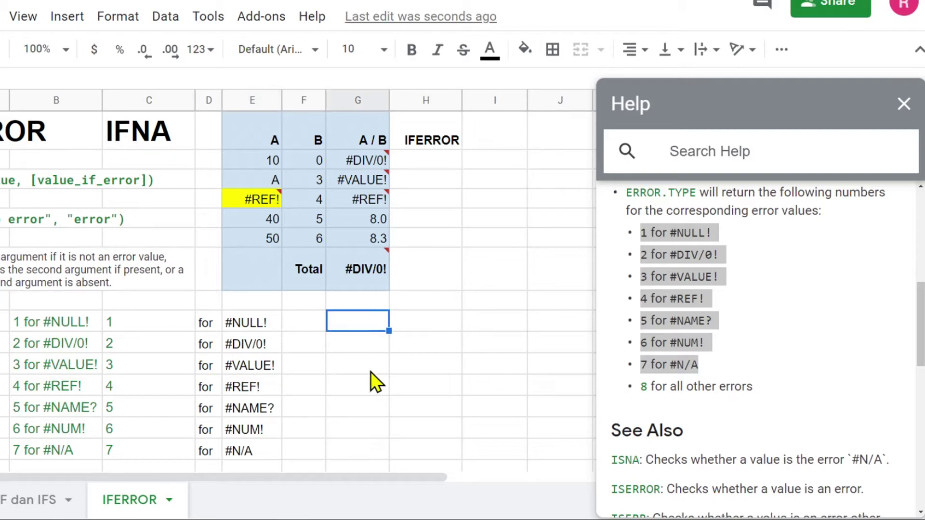
text(=)
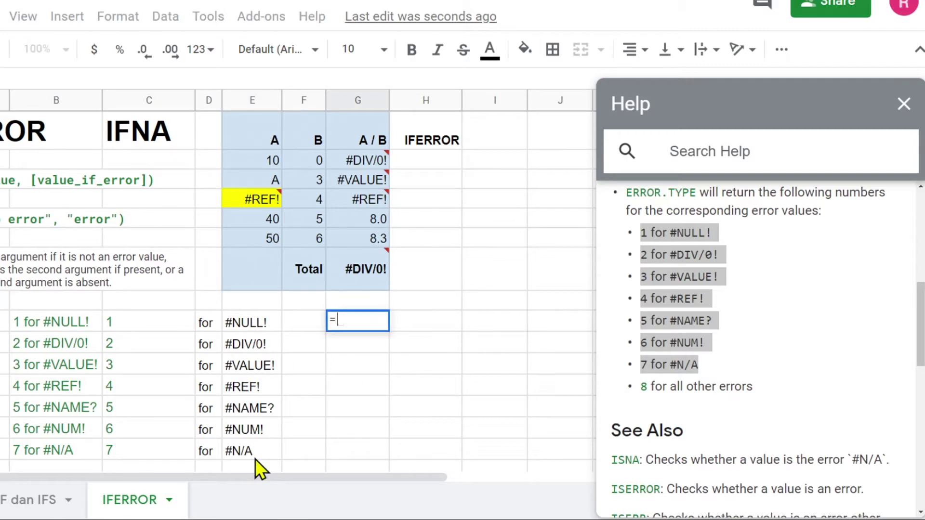
text(I)
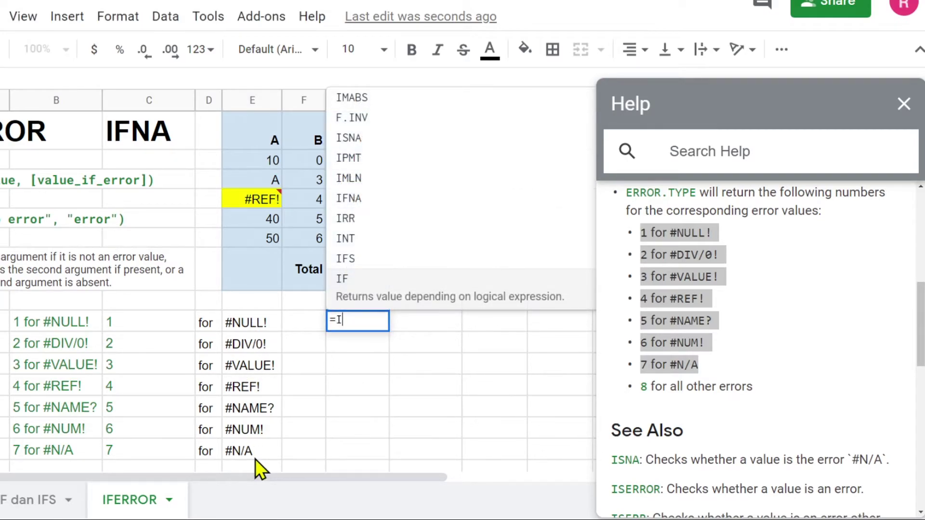
text(S)
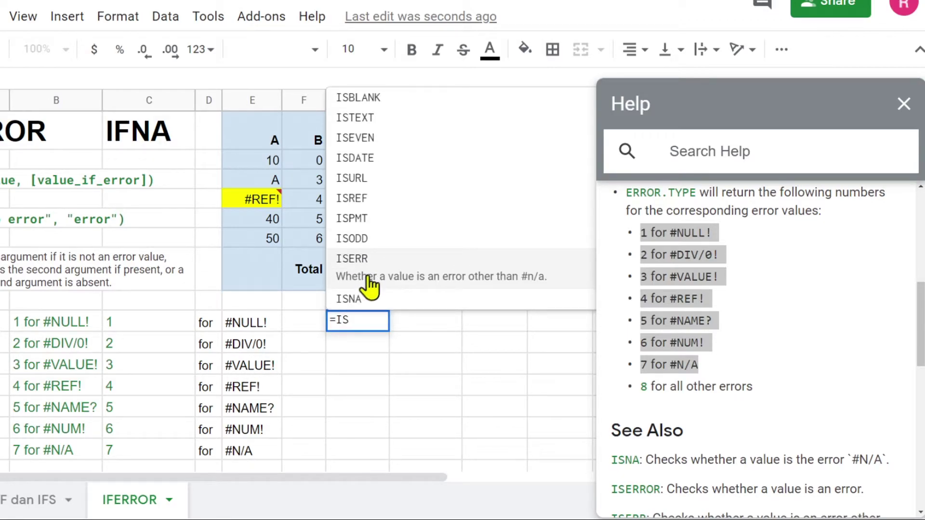
click(372, 280)
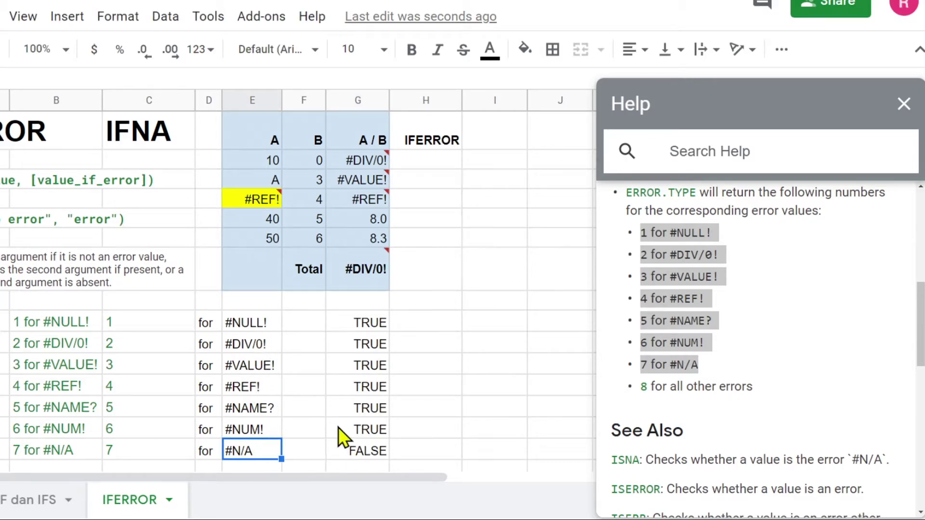
click(362, 455)
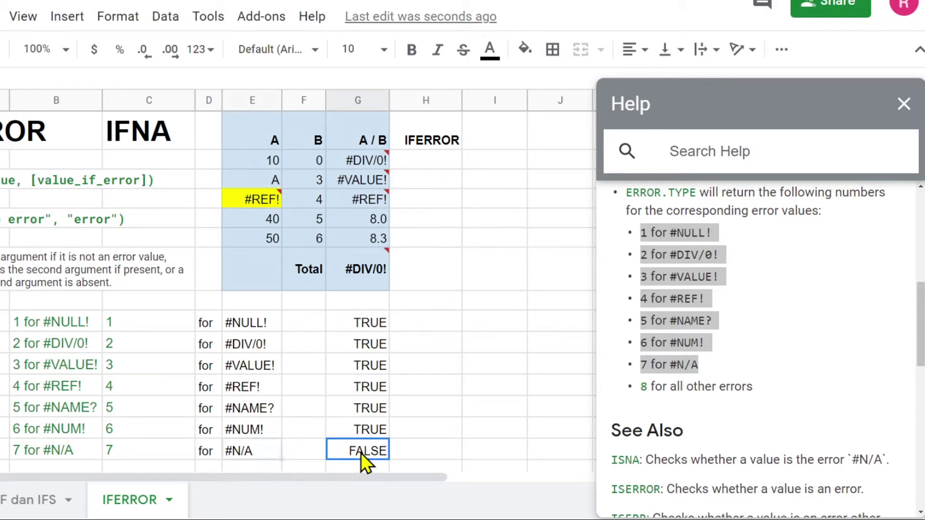
click(246, 451)
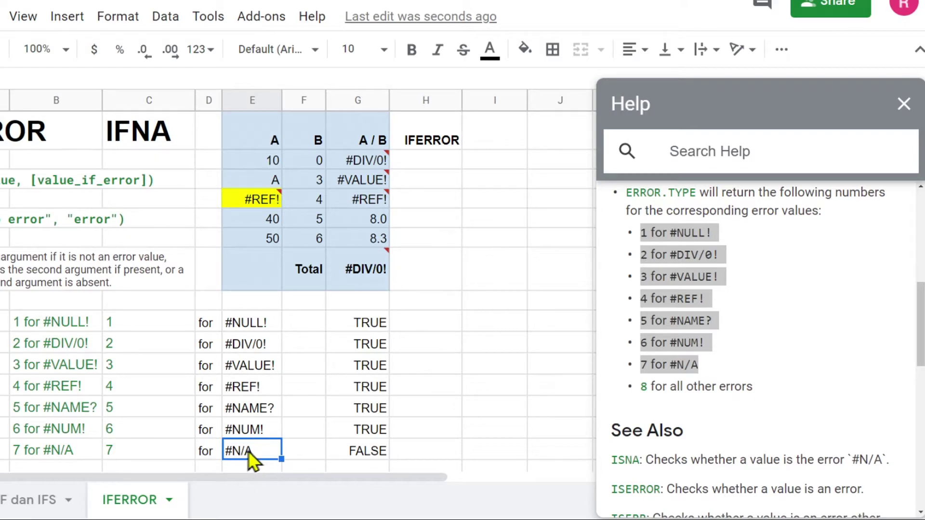
click(366, 455)
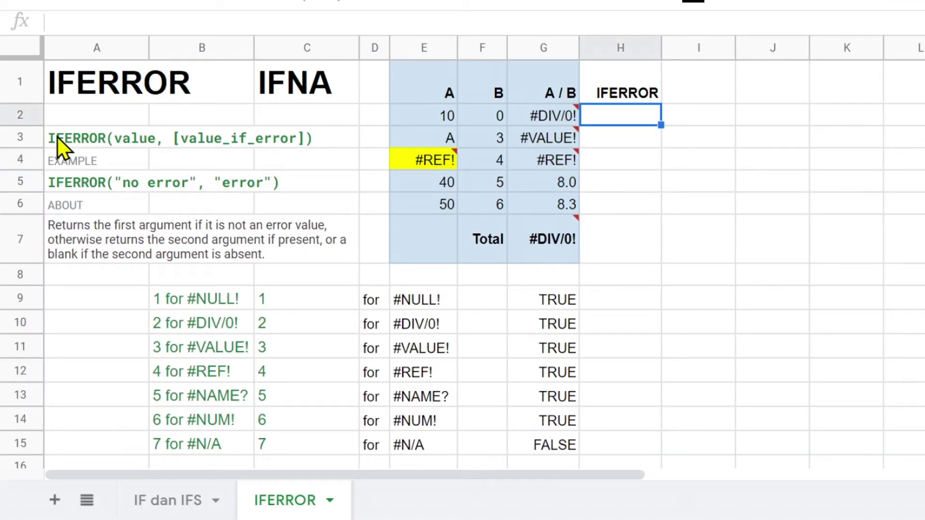
Copy the division formula from G2 into H2 under the IFERROR heading.
click(541, 115)
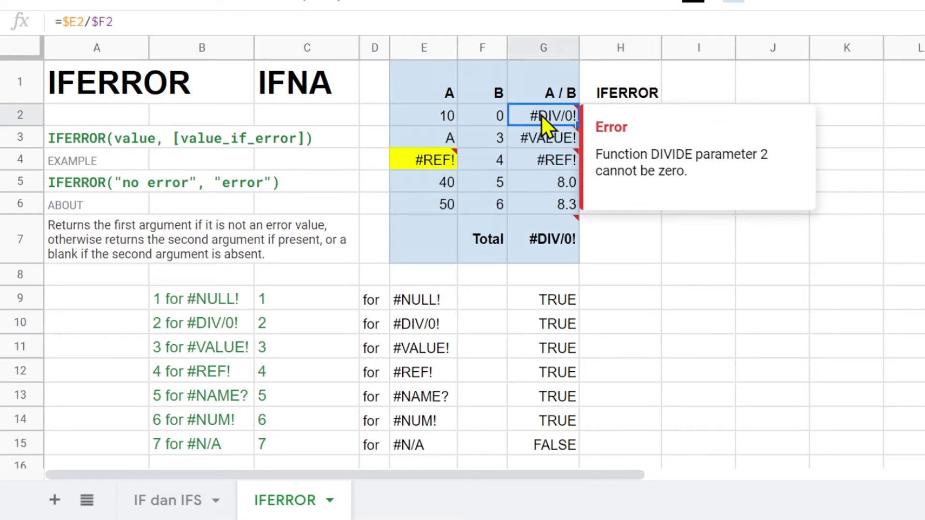
mouse_move(577, 126)
drag(577, 126, 619, 135)
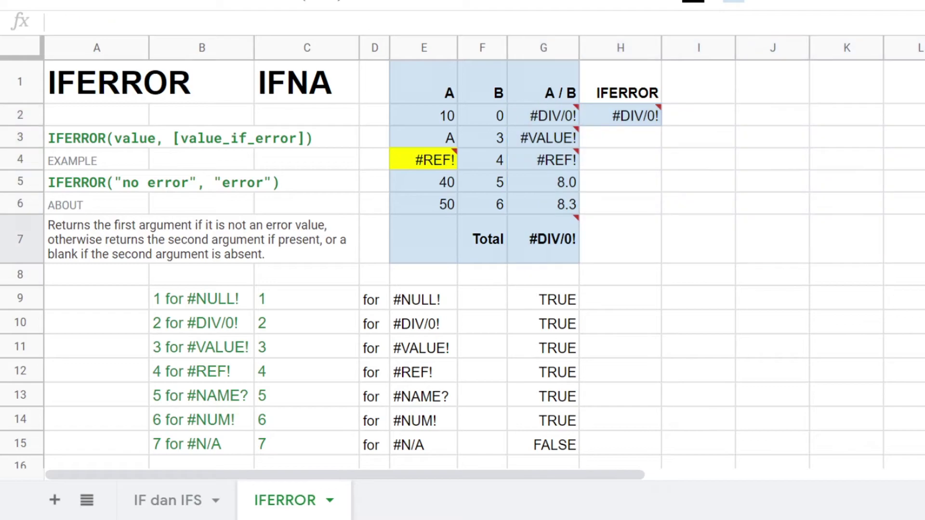
Wrap the division in H2 with IFERROR and an empty string as fallback, giving =IFERROR($E2/$F2,"").
click(631, 126)
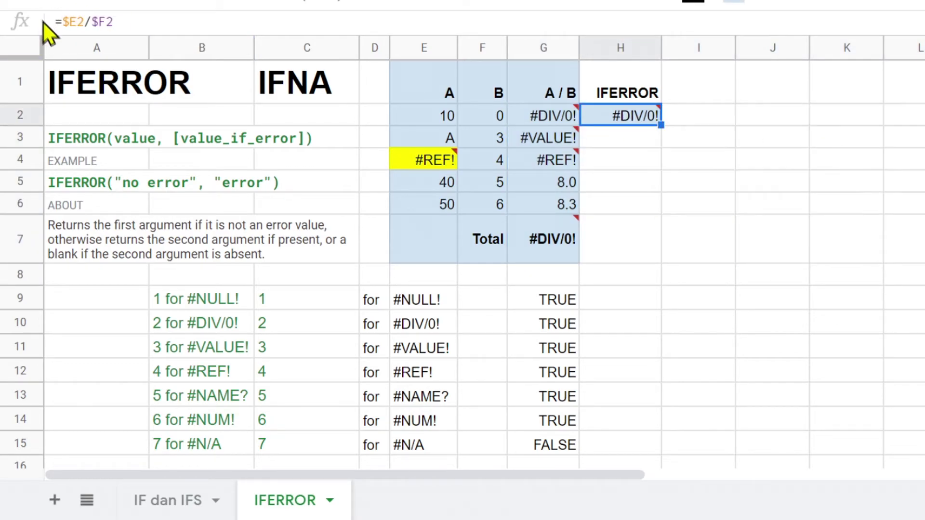
click(66, 22)
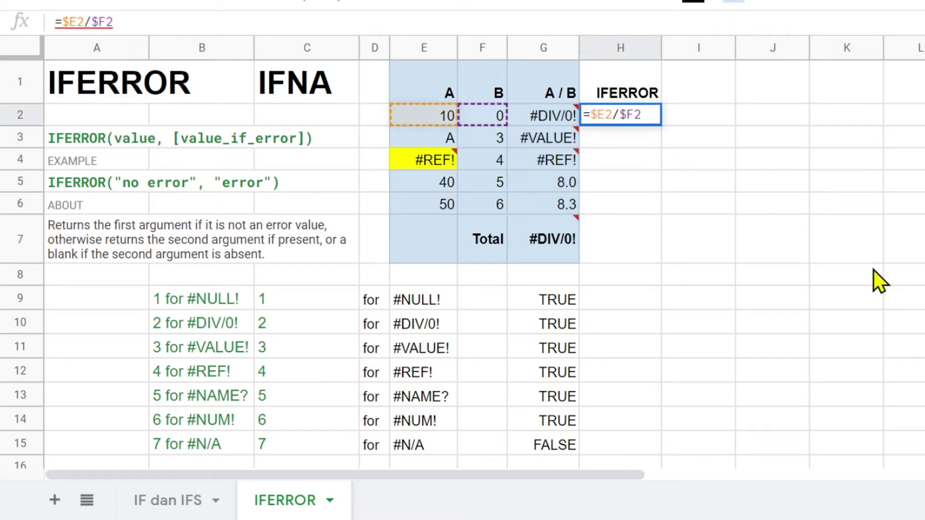
text(IFERROR()
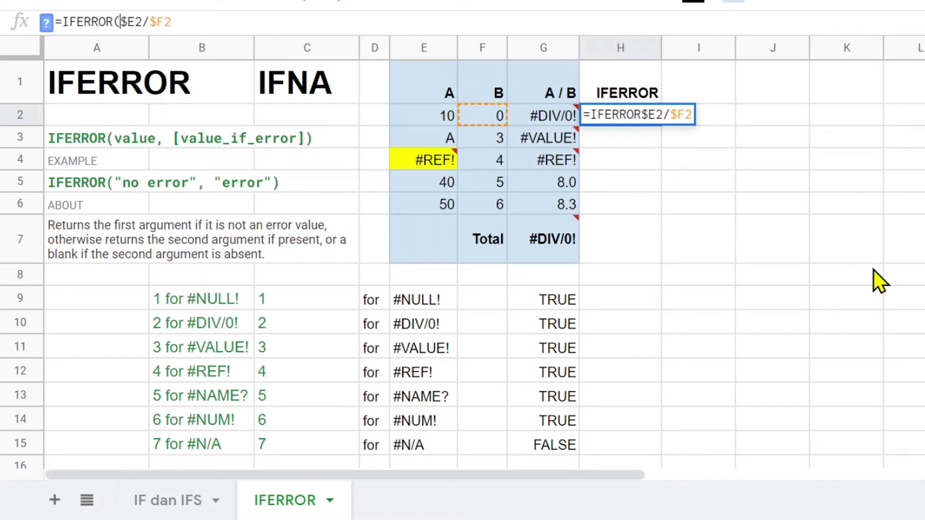
click(182, 23)
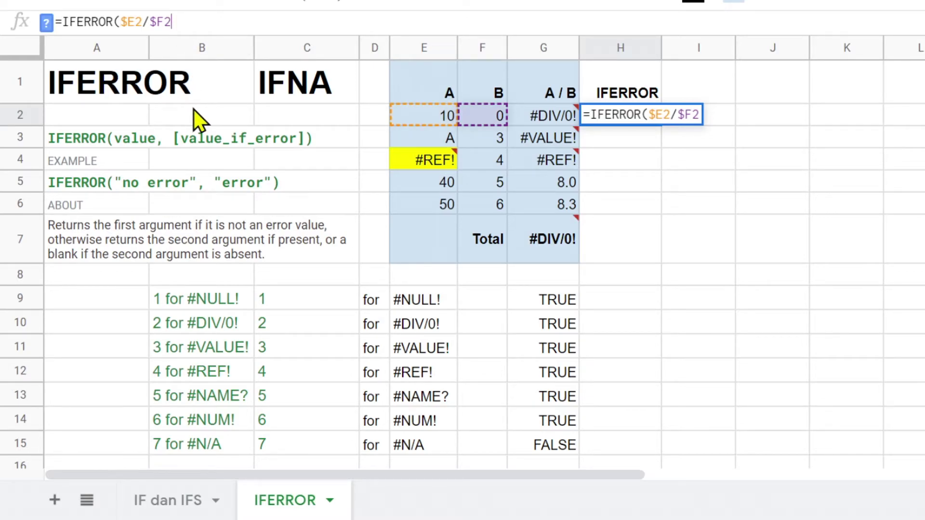
text(,)
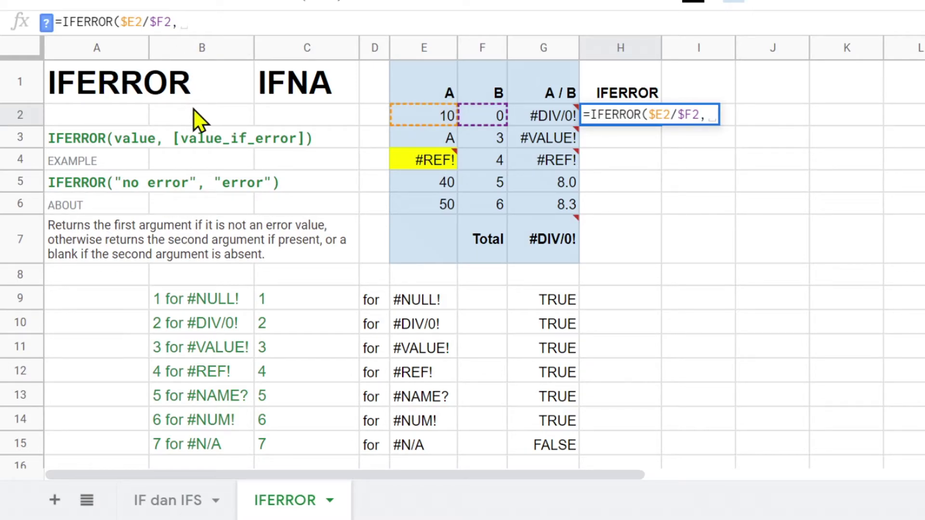
text(" "))
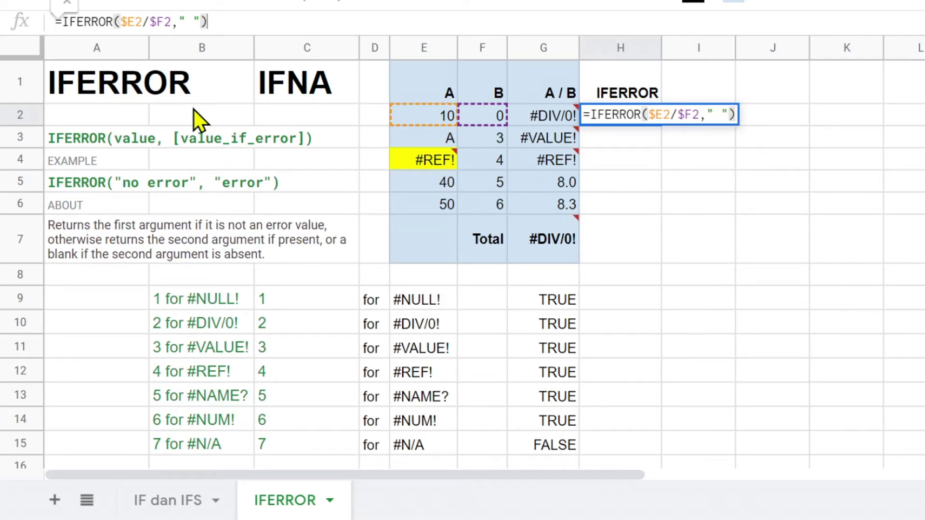
key(Left)
key(Left)
key(BackSpace)
key(Return)
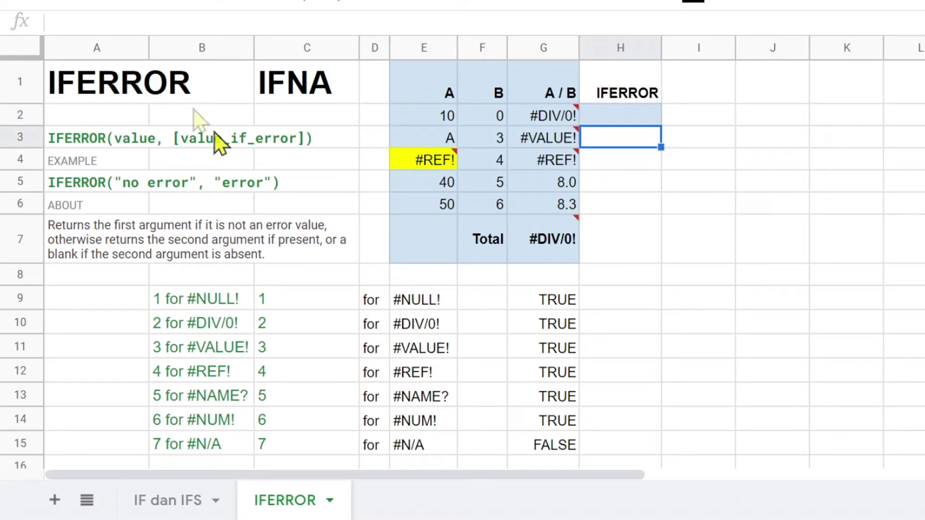
Fill the IFERROR formula from H2 down to H7 and inspect the formula in H7.
click(609, 118)
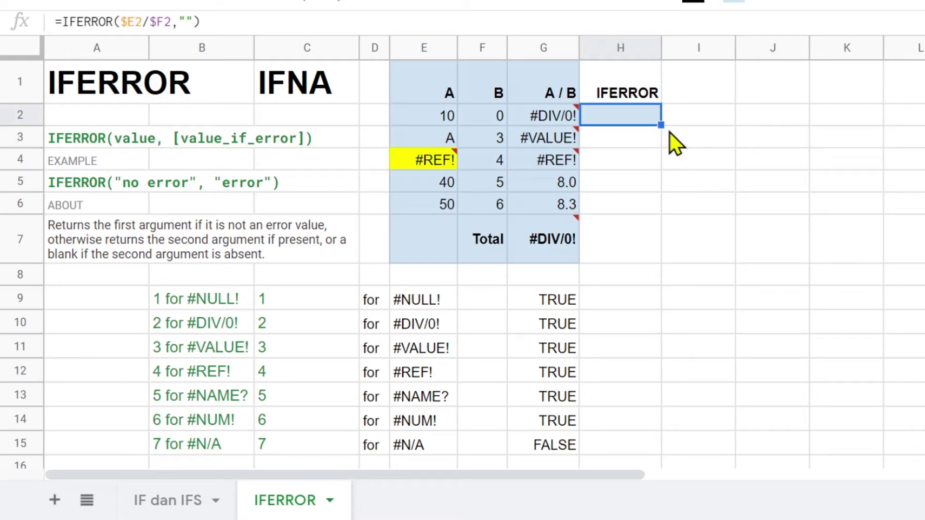
drag(661, 124, 654, 246)
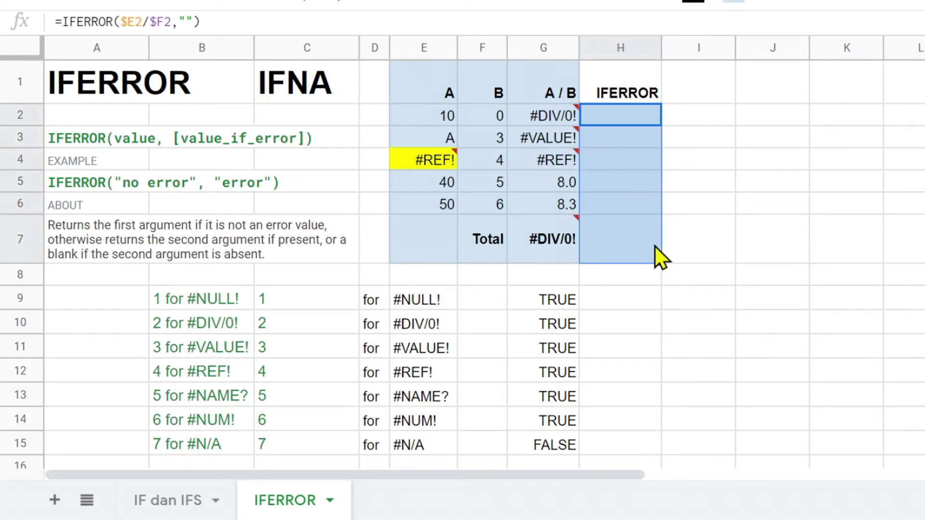
click(609, 244)
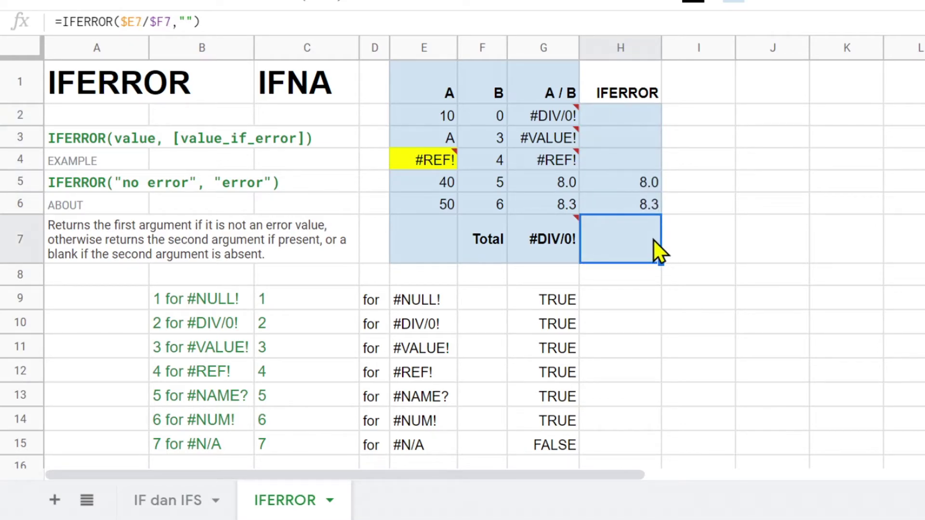
Total the IFERROR column in H7 with =SUM(H2:H6).
text(=SUM()
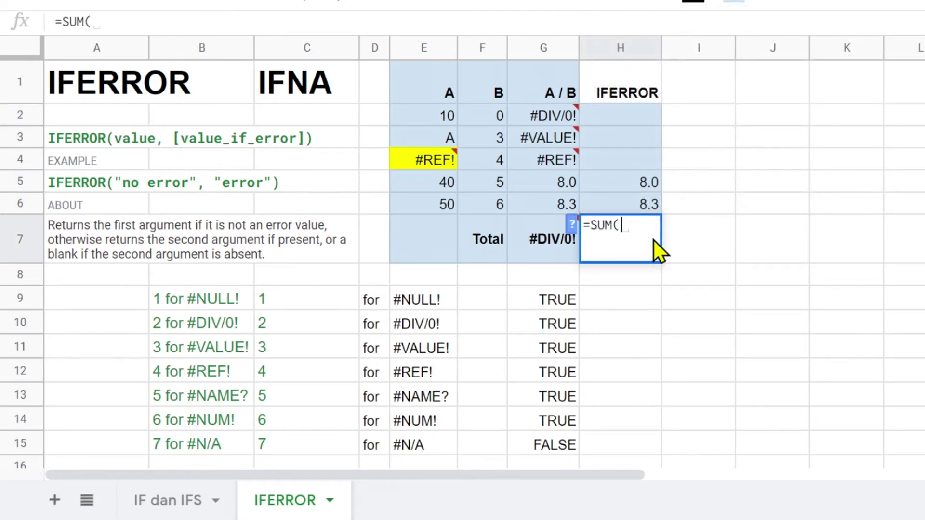
key(Up)
key(shift+Up)
key(shift+Up)
key(shift+Up)
key(shift+Up)
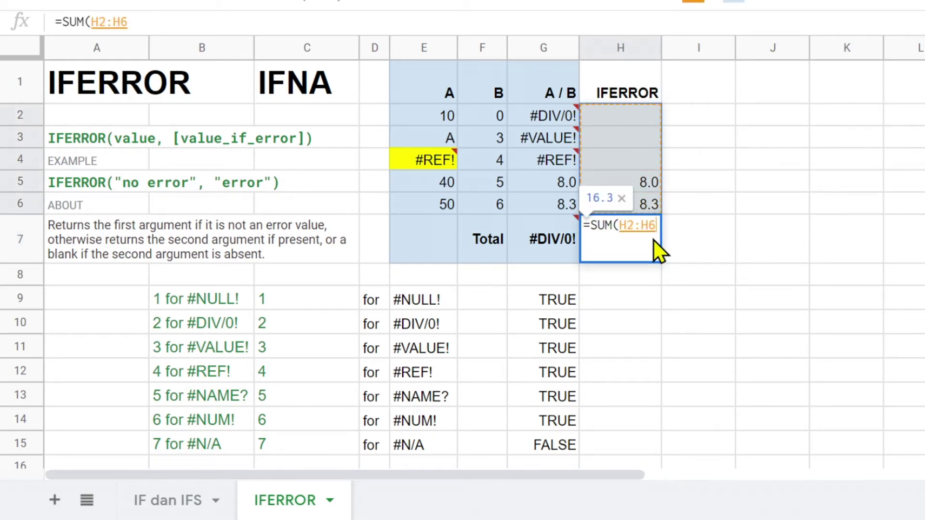
key(Return)
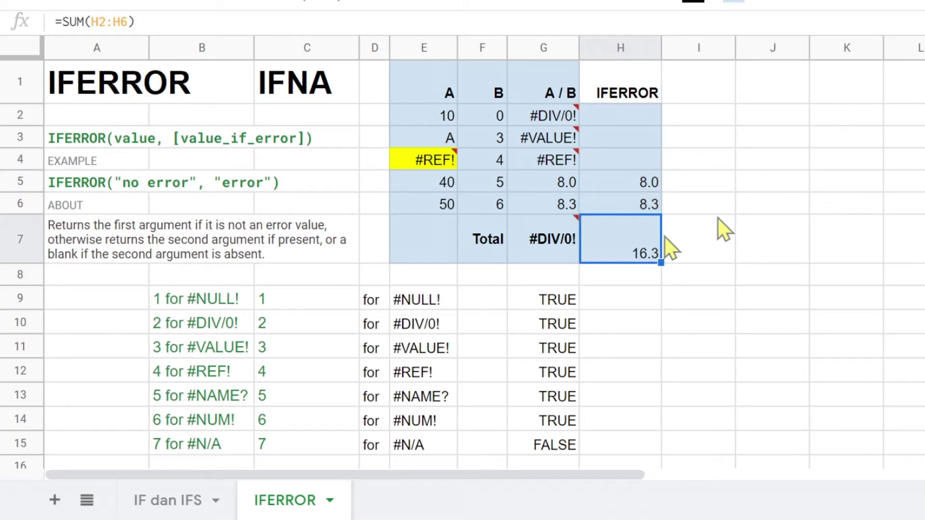
Align the total in H7 vertically to the middle and make it bold.
click(911, 5)
click(919, 28)
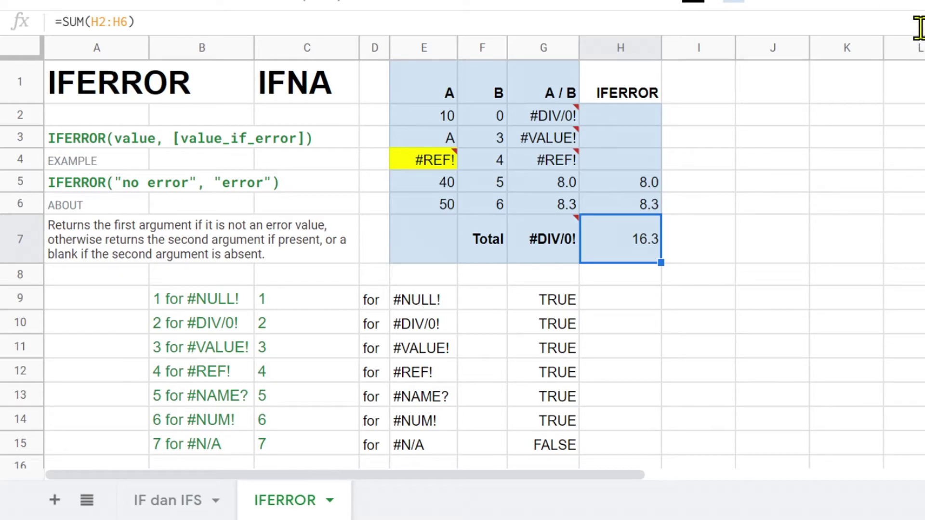
click(600, 7)
Compare the IFERROR cells H2 to H4 with the plain division formulas in G2 and G3.
click(639, 118)
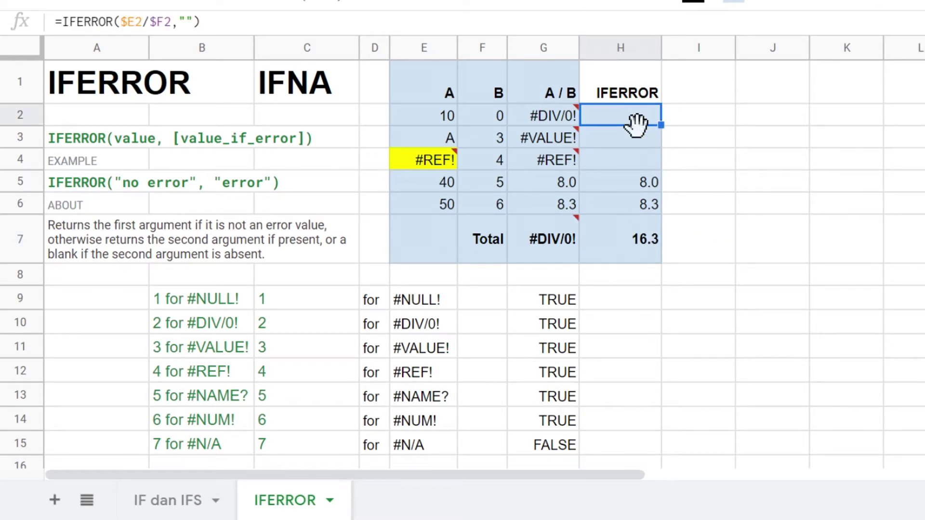
click(635, 139)
click(630, 161)
click(540, 116)
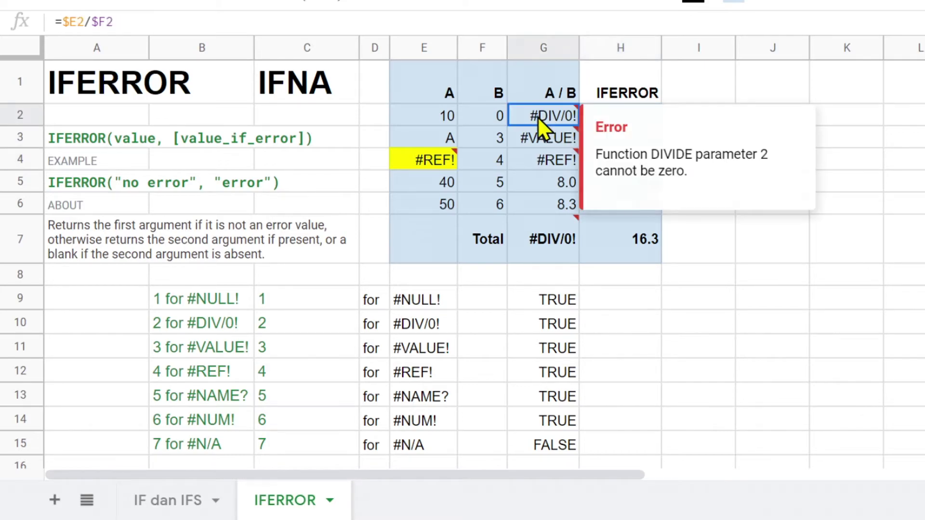
click(537, 137)
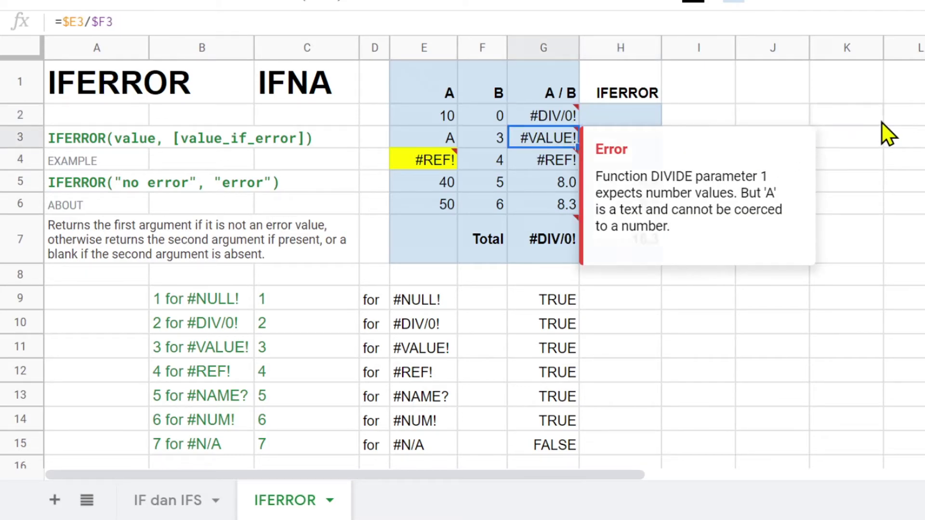
click(847, 115)
click(618, 118)
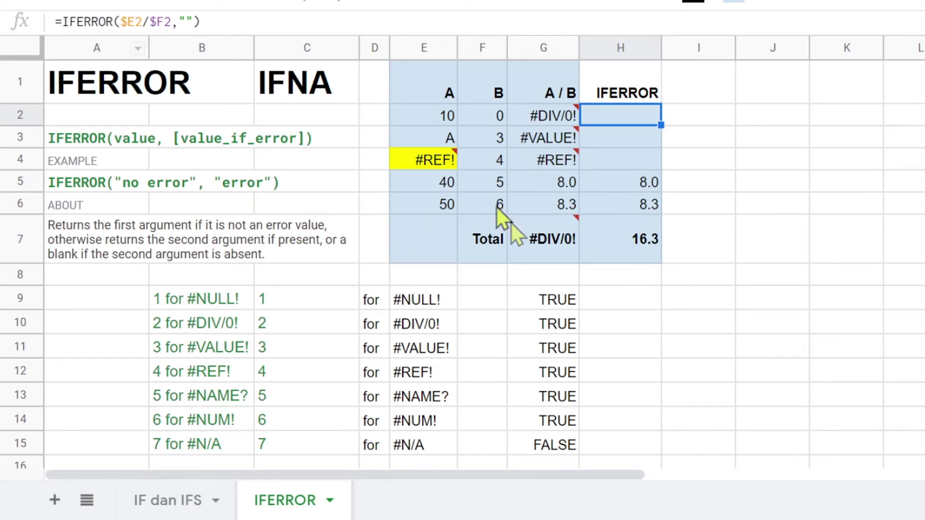
Compare the total formula in H7 with the plain division column's total in G7.
click(633, 256)
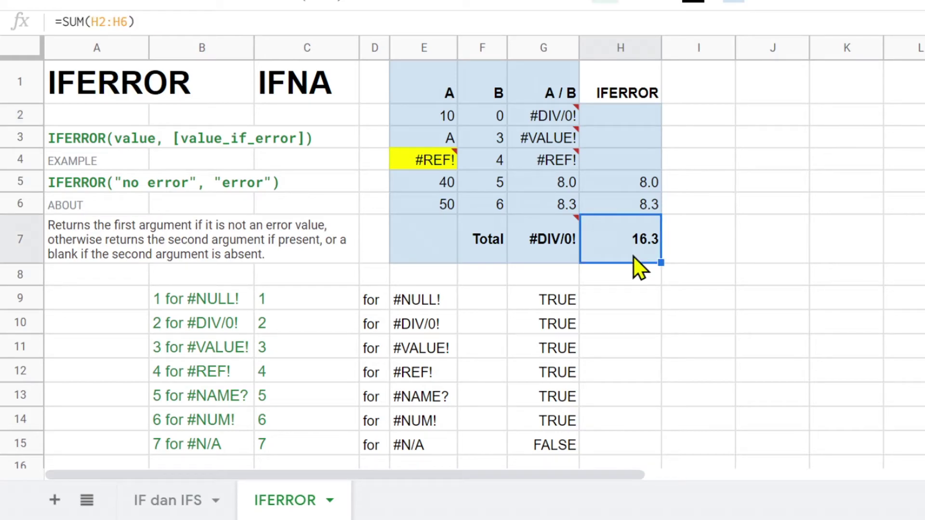
mouse_move(541, 247)
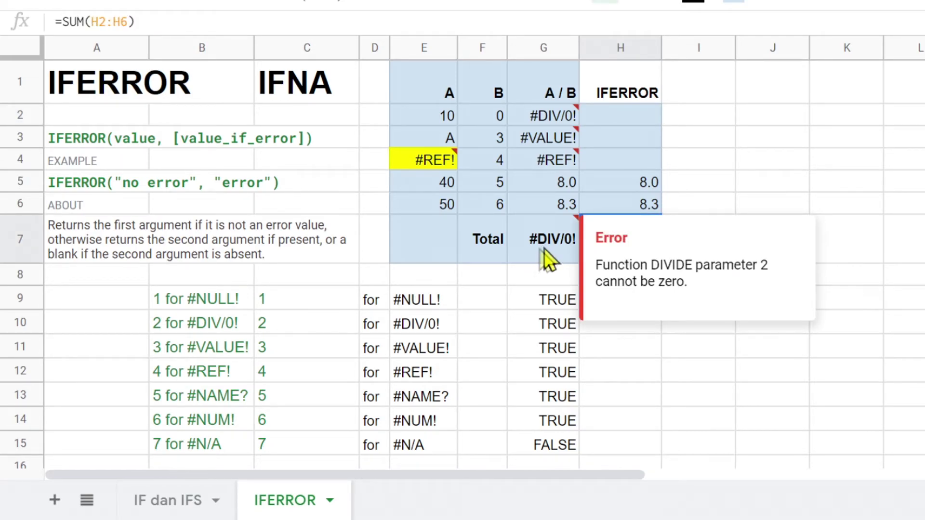
click(547, 259)
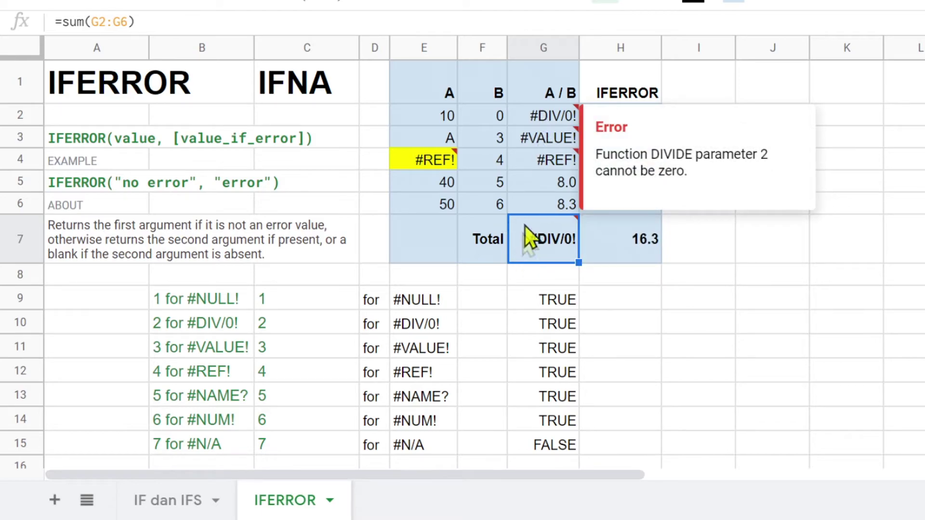
click(595, 247)
Open the hidden Barang sheet and enter the heading IF in I2, beside the Margin column.
click(87, 500)
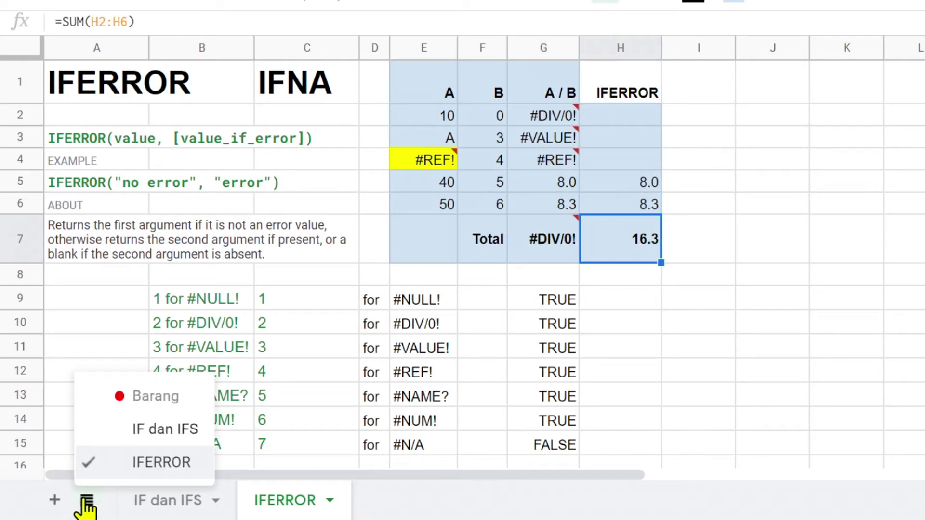
click(153, 393)
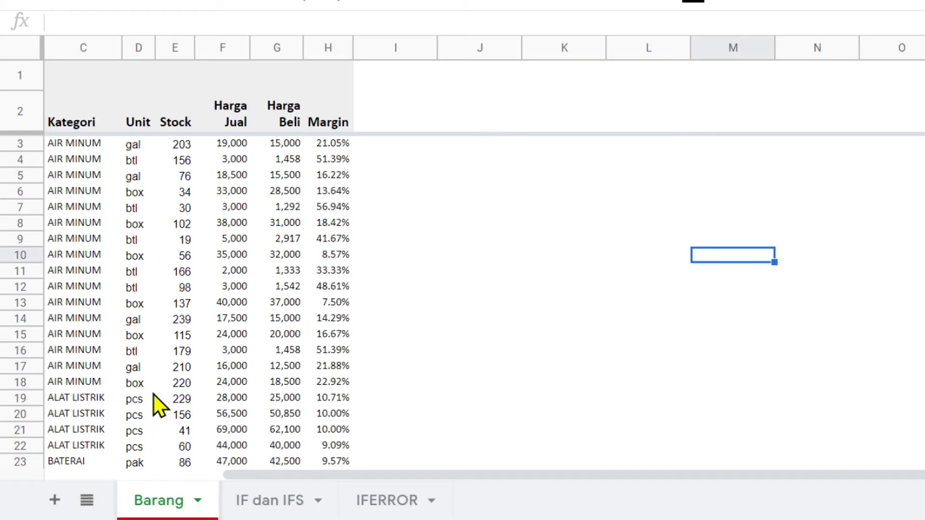
click(482, 166)
click(385, 149)
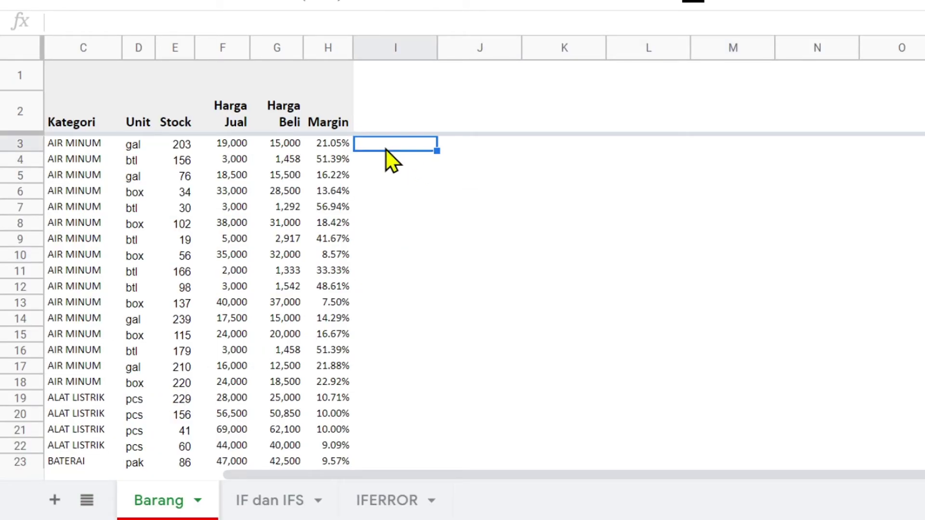
key(Up)
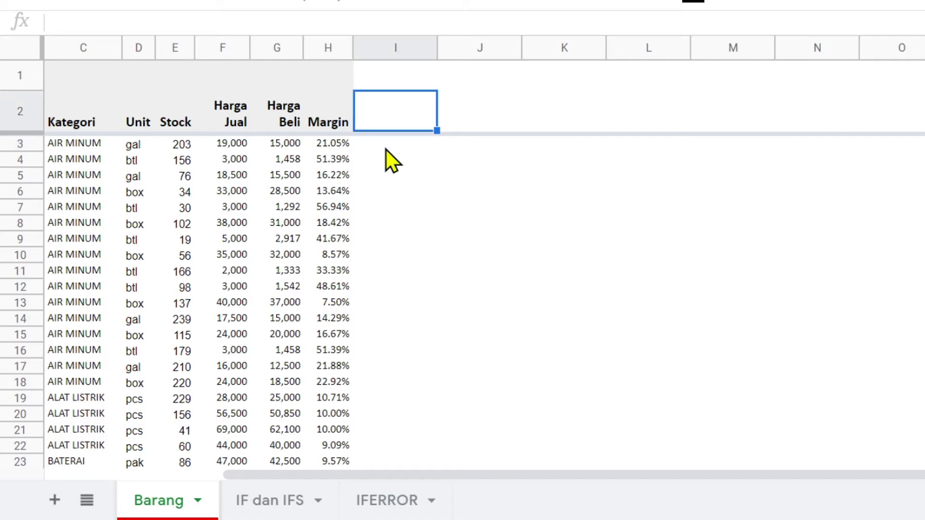
text(if)
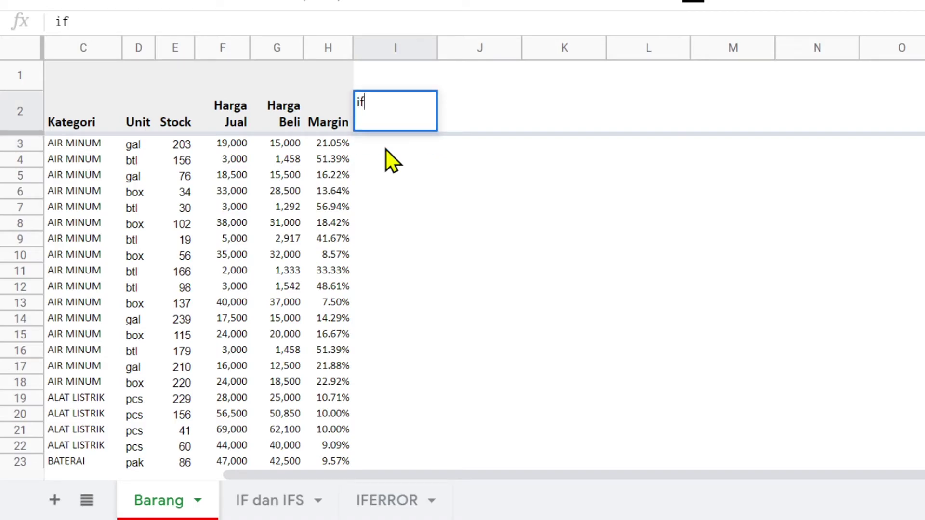
key(BackSpace)
key(BackSpace)
text(IF)
key(Return)
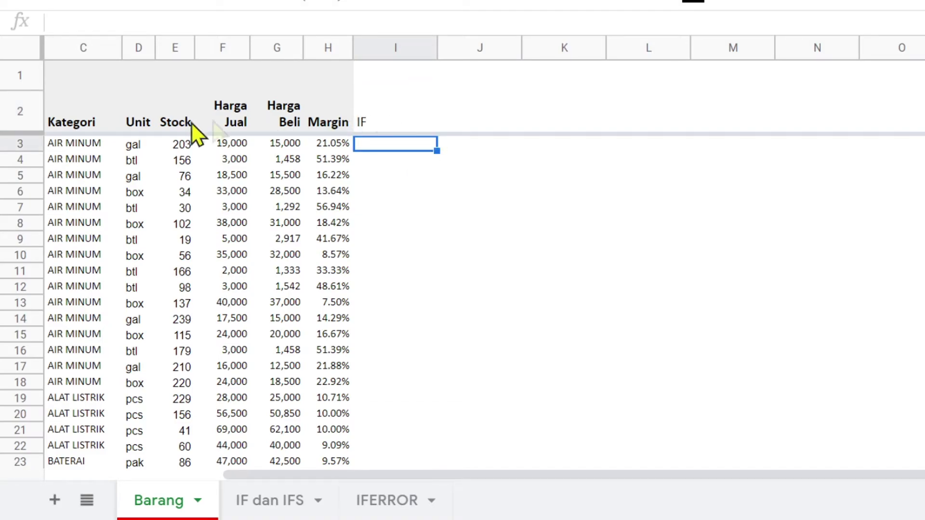
Check the unit, stock and selling price of the first item in row 3 of Barang.
click(139, 153)
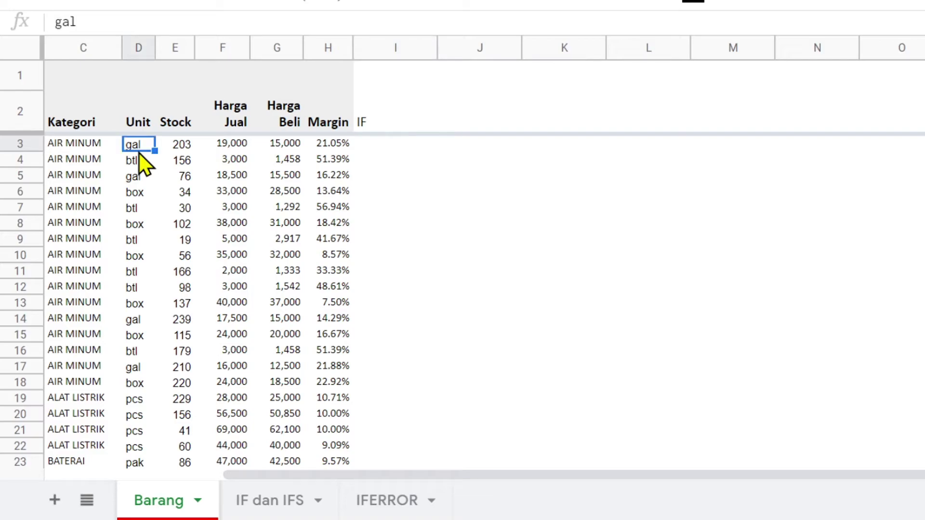
click(178, 144)
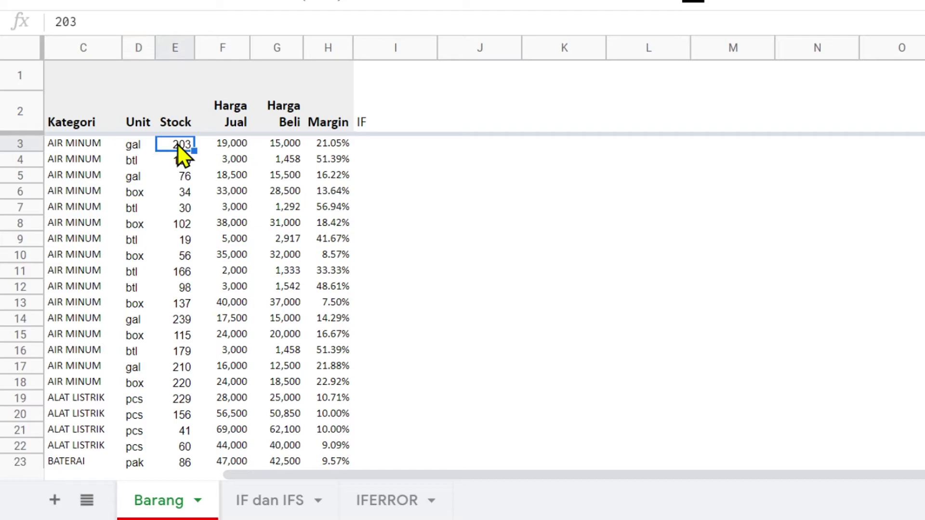
click(229, 147)
click(370, 150)
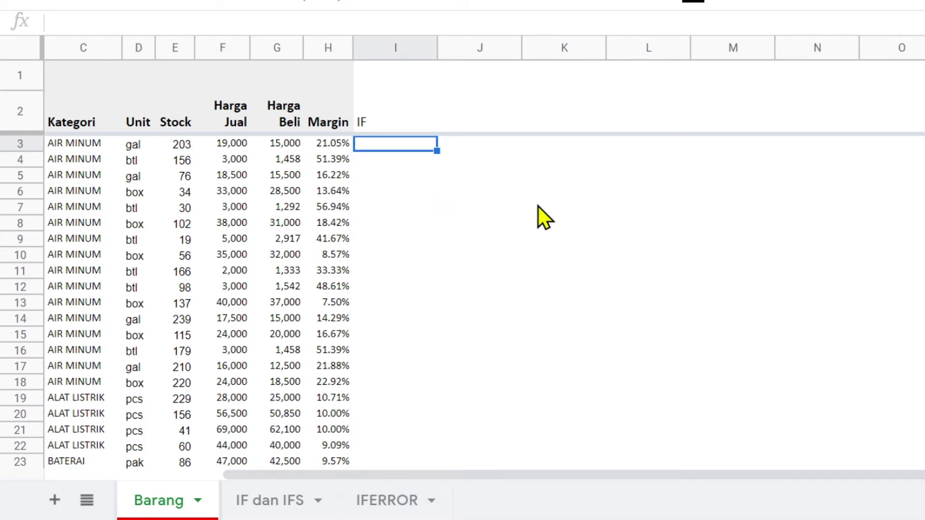
Zoom the sheet to 125% and begin a formula in I3 with the condition =D3="gal".
click(212, 2)
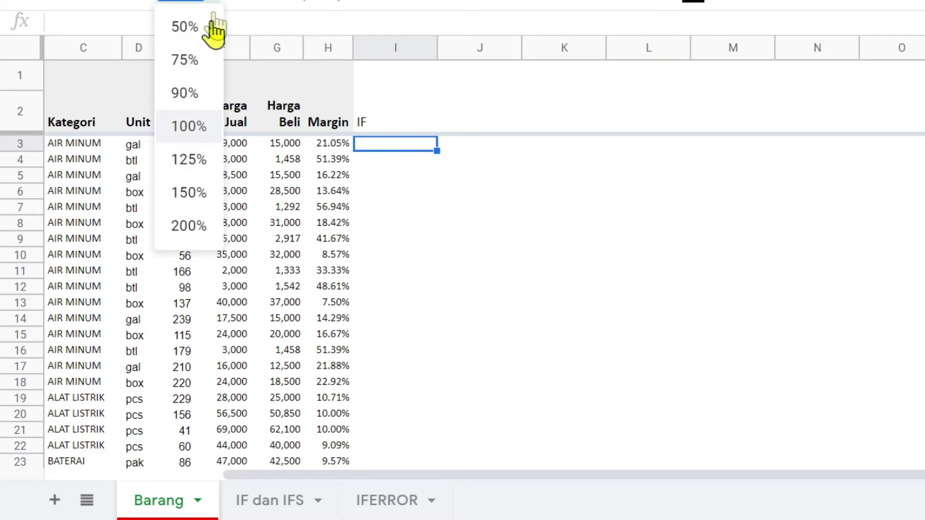
click(194, 160)
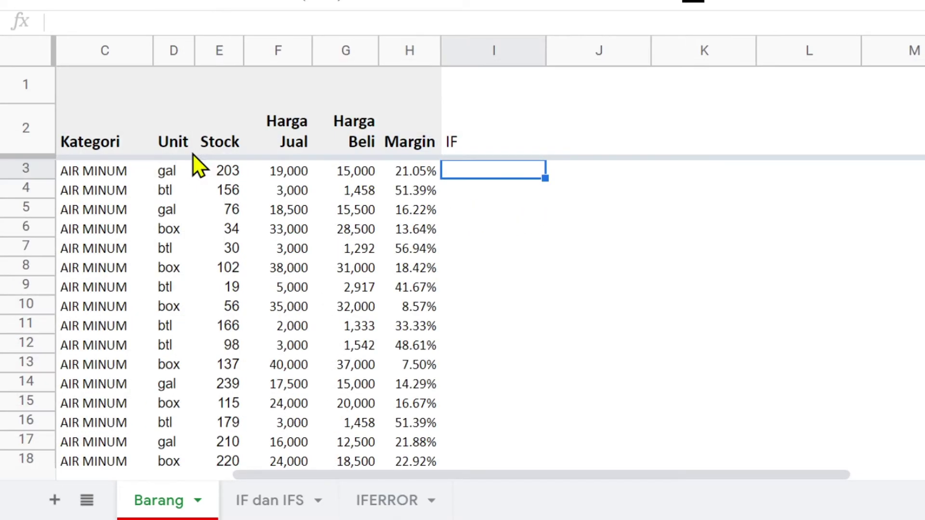
text(=)
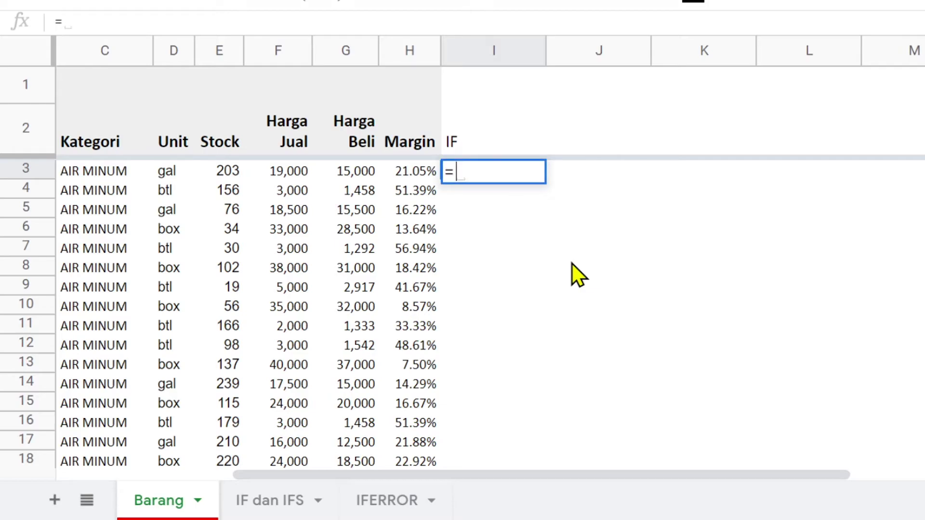
key(Left)
key(Left)
key(Left)
key(Left)
key(Left)
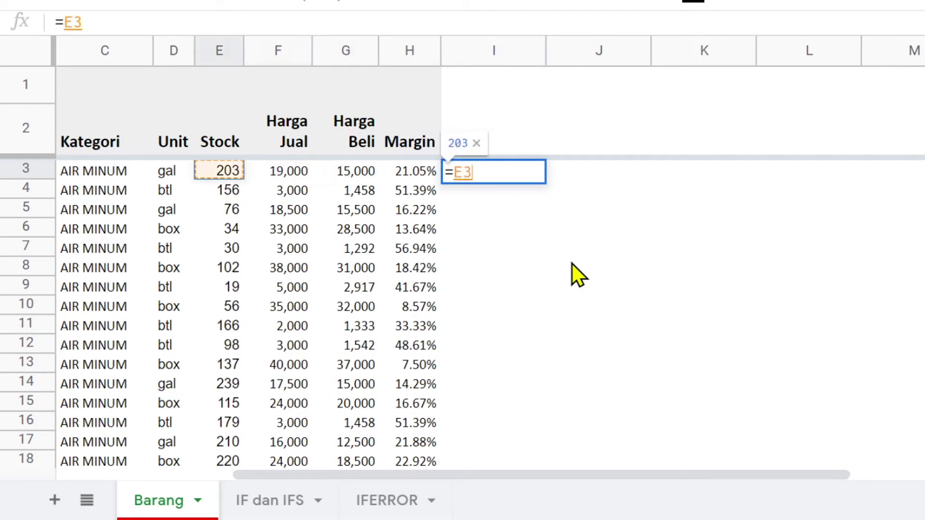
text(=)
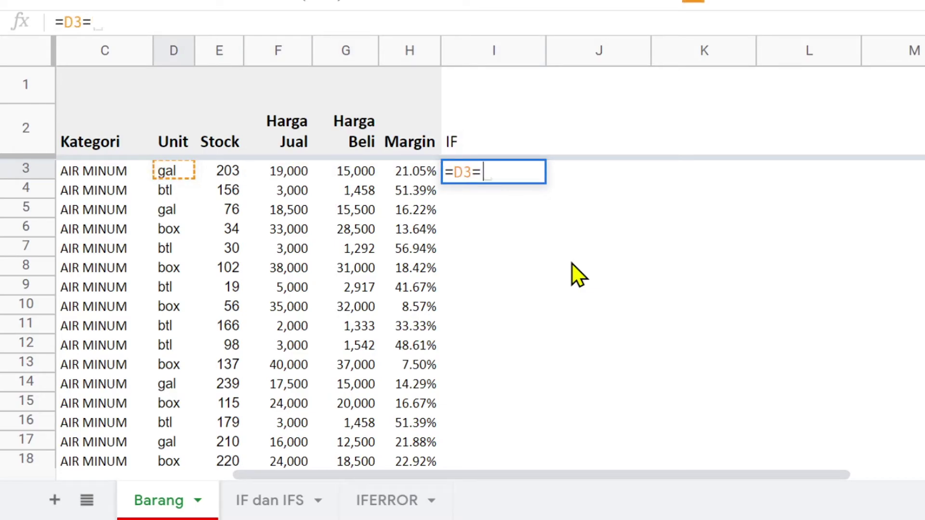
text(")
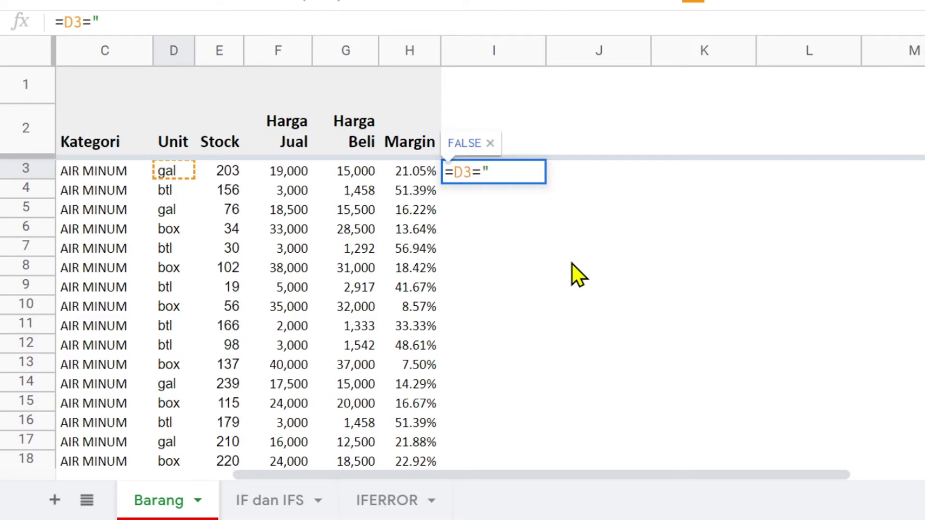
text(gal")
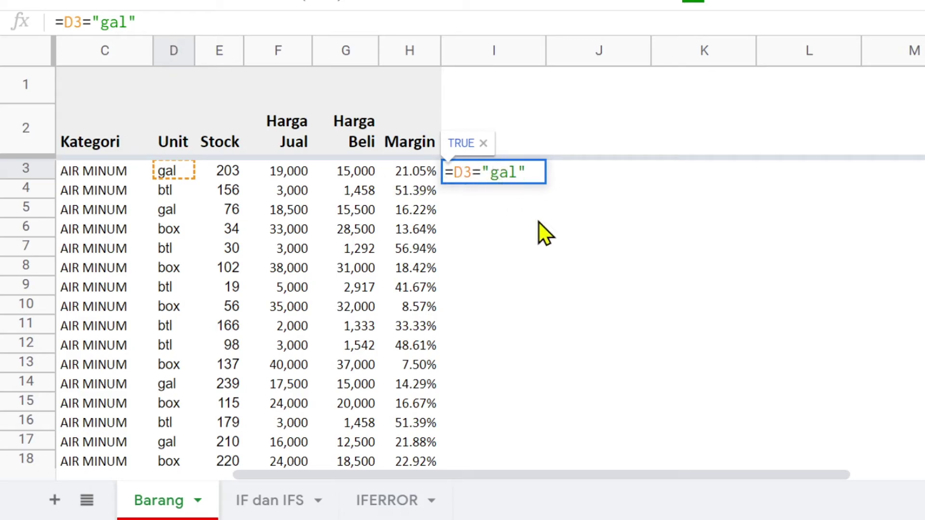
Add stock times selling price, E3*F3, as the second argument after the condition in I3.
text(,)
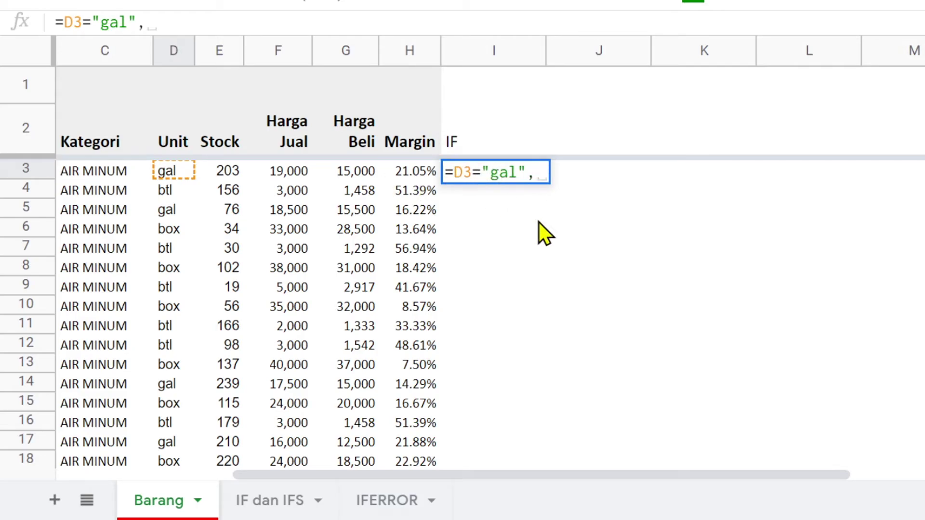
click(226, 175)
text(*)
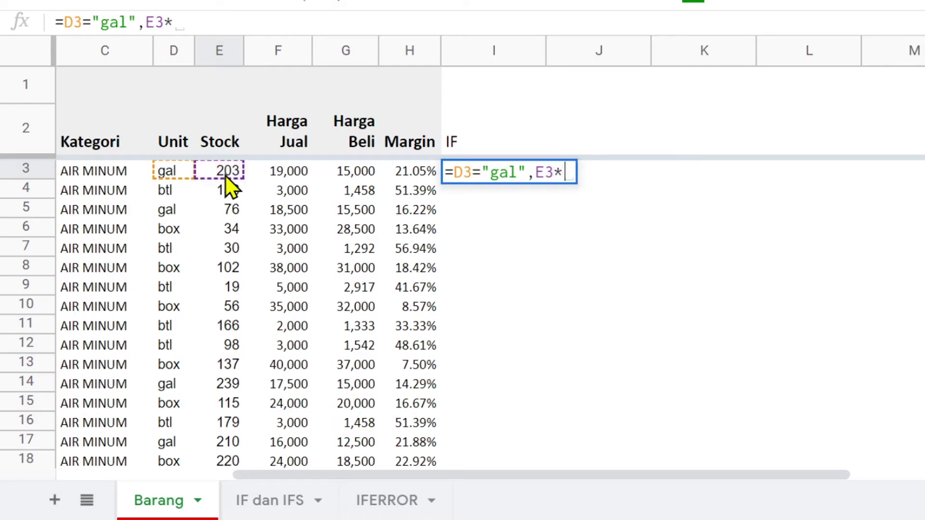
click(285, 173)
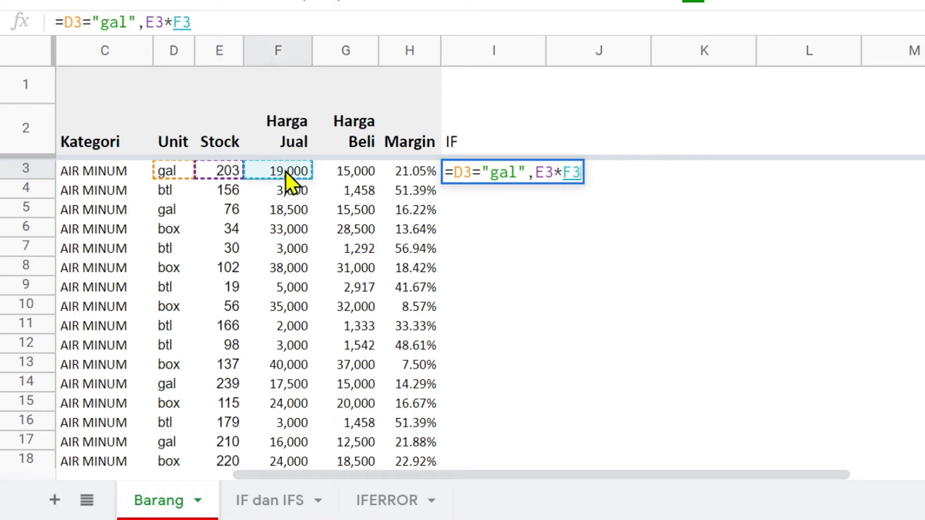
Enclose the arguments in I3 in parentheses and enter the formula as =(D3="gal",E3*F3).
click(455, 175)
text(()
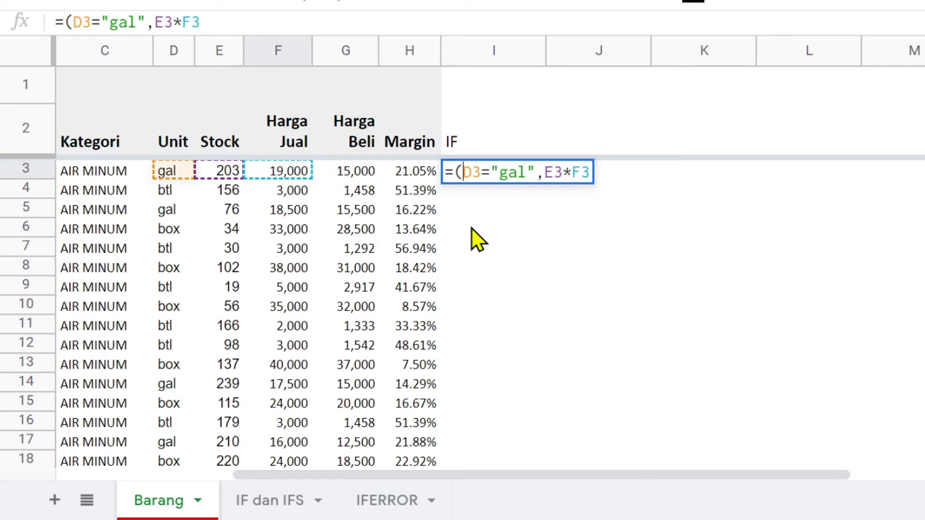
click(589, 174)
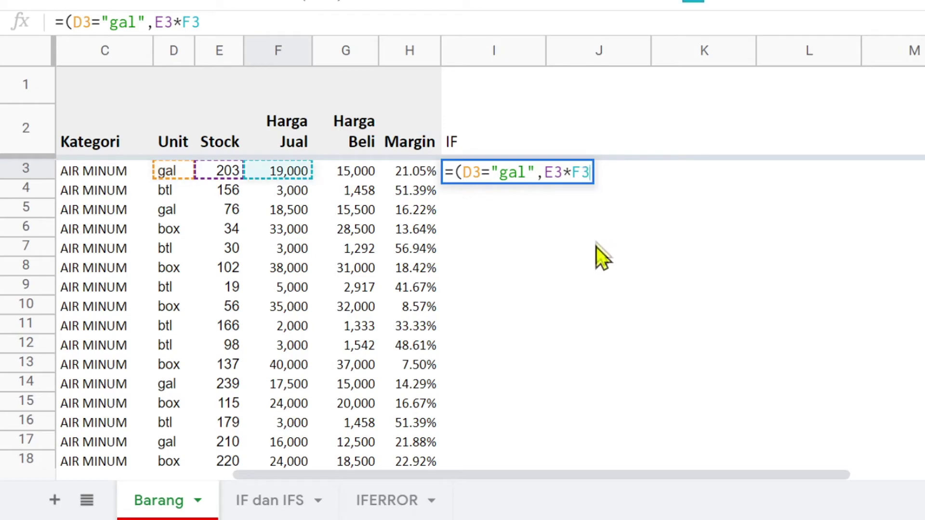
text())
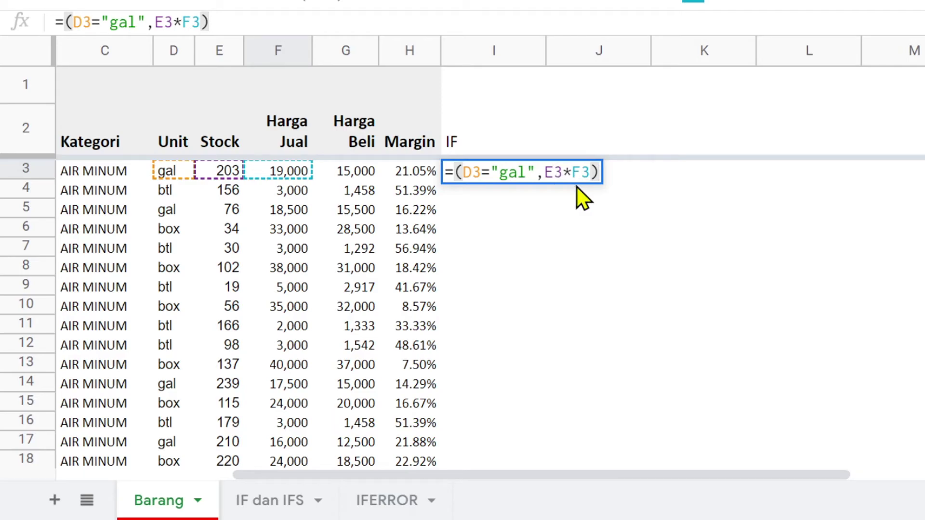
key(Return)
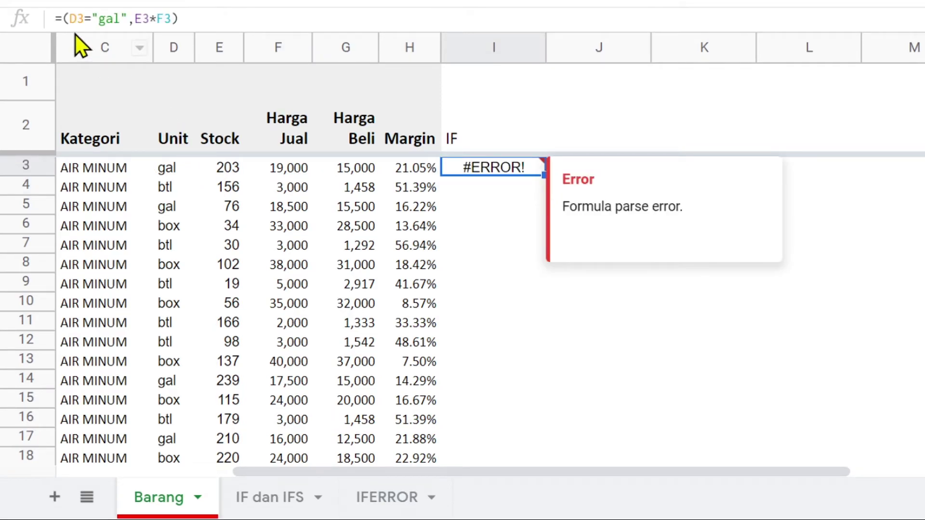
Insert the IF function name before the parentheses in I3 so the formula reads =IF(D3="gal",E3*F3).
click(63, 22)
text(if)
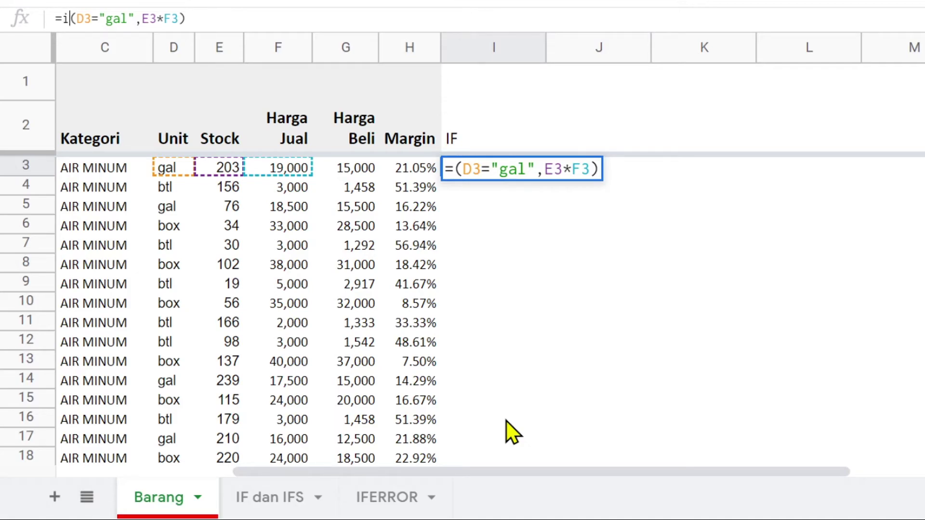
key(Right)
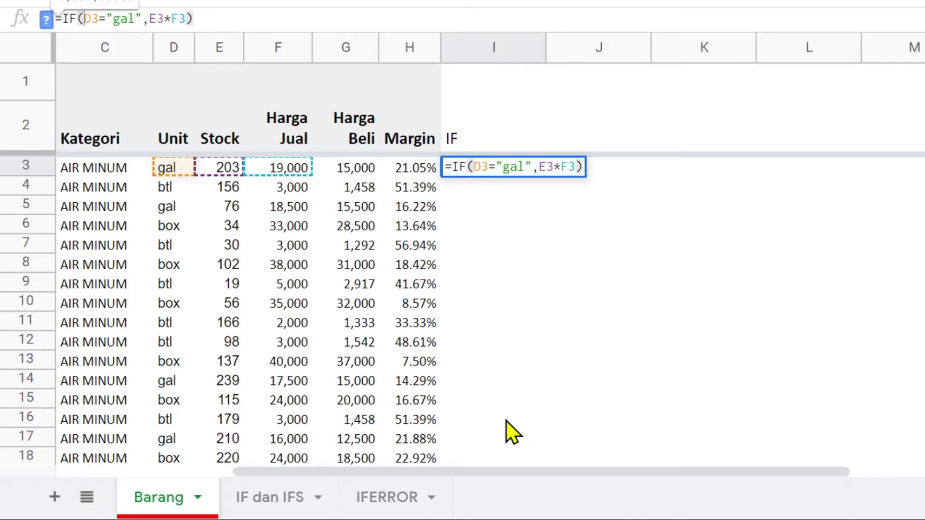
key(Return)
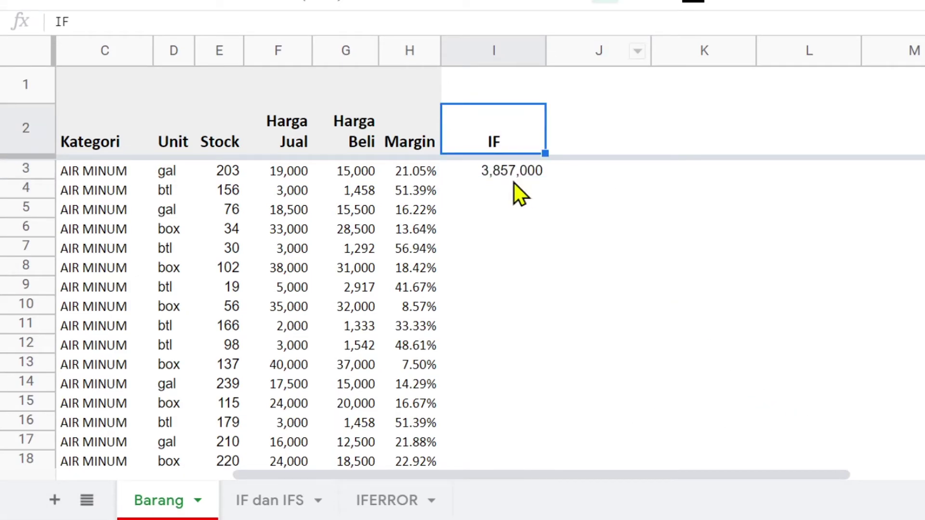
Check the stock and selling price used by the I3 formula, and fill the formula down to I17.
click(509, 175)
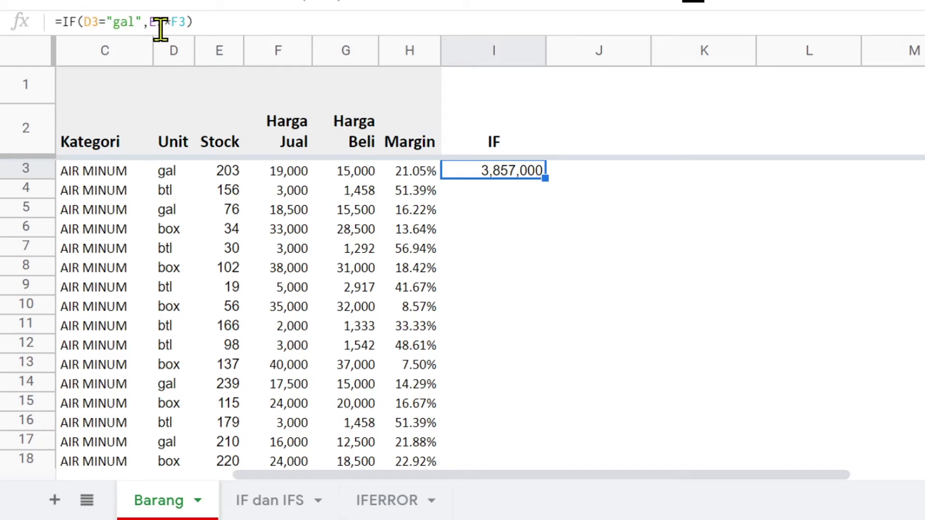
click(225, 172)
click(286, 173)
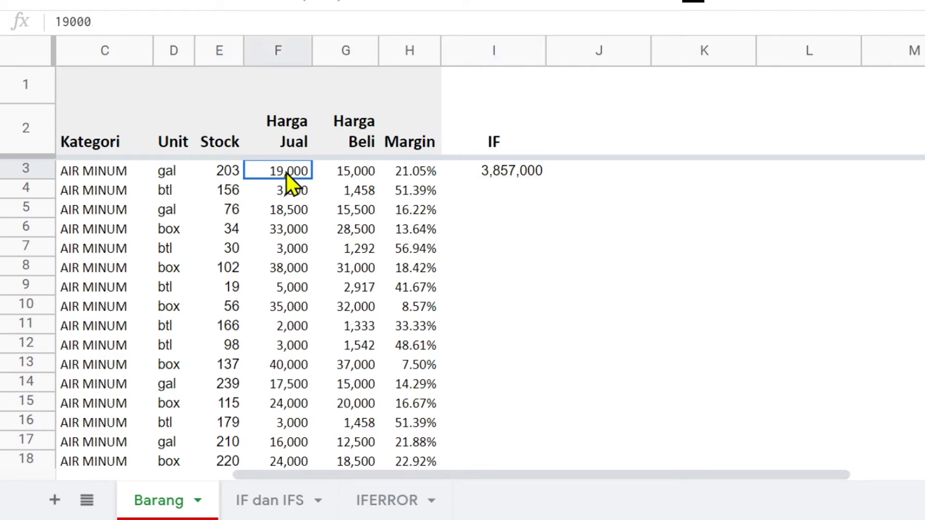
click(512, 176)
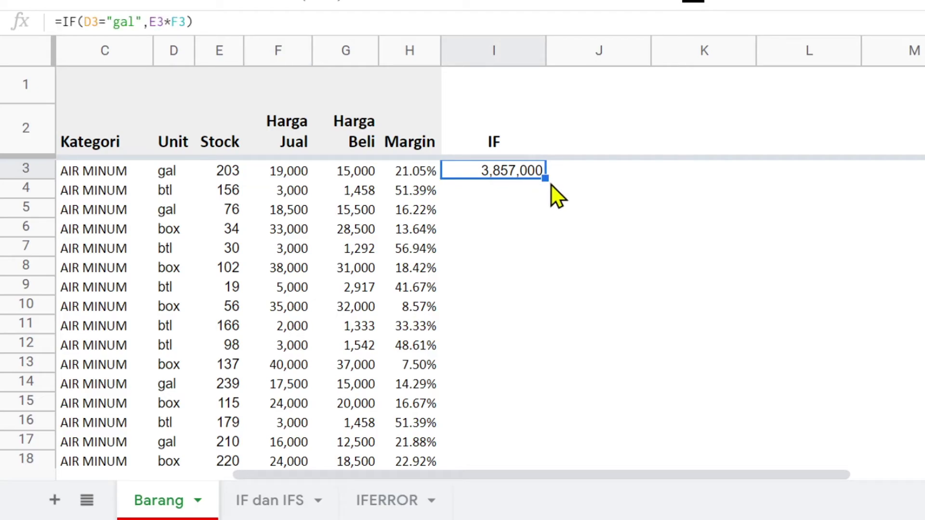
drag(546, 178, 535, 444)
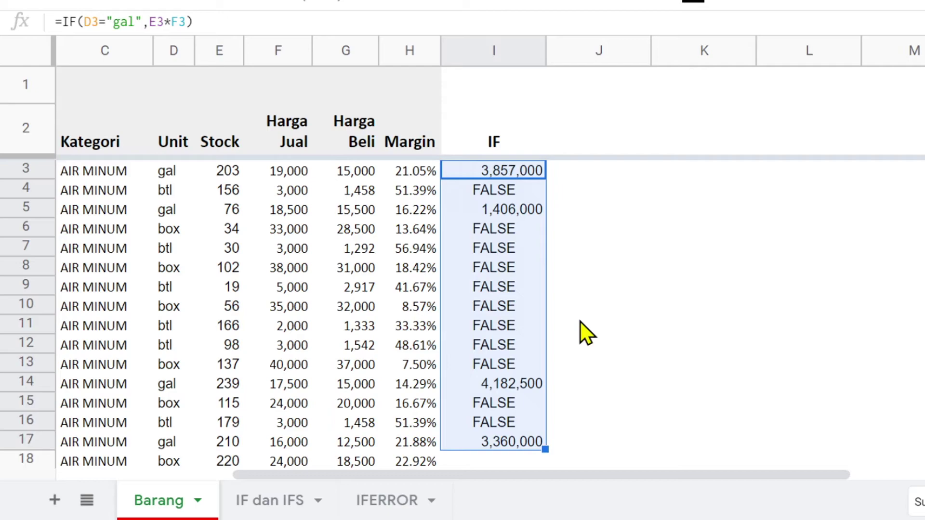
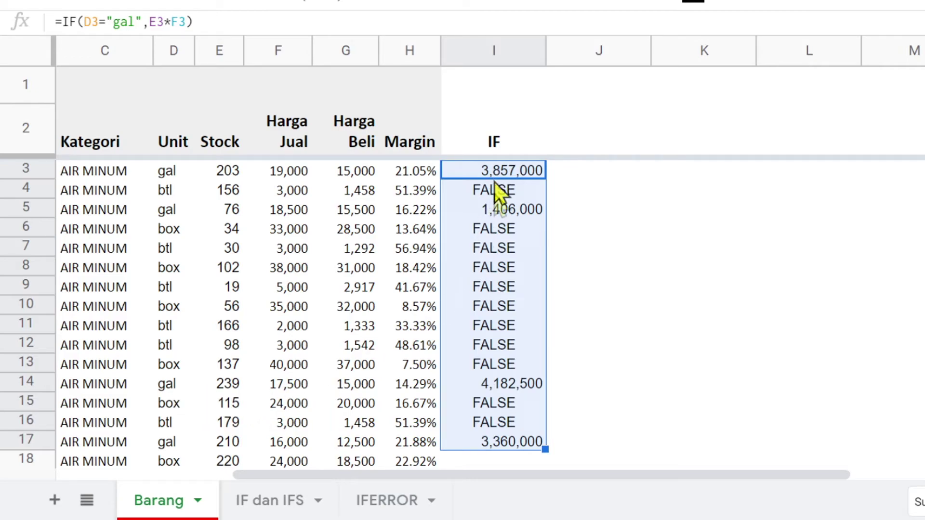
Check the copied IF formulas for the non-gal items in I9 through I12.
click(501, 292)
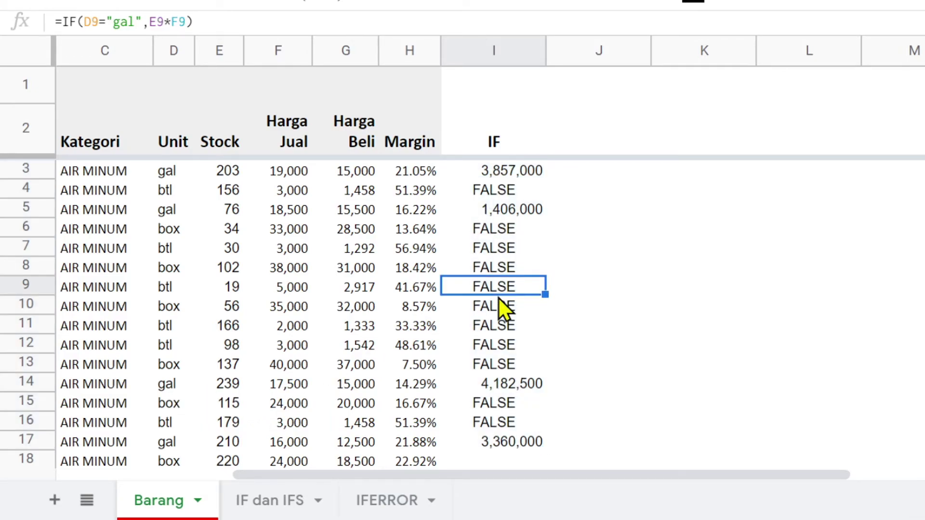
key(Down)
key(Down)
key(Down)
Copy the IF header from I2 into J2 and begin a formula in J3 with the condition =D3="gal".
click(506, 145)
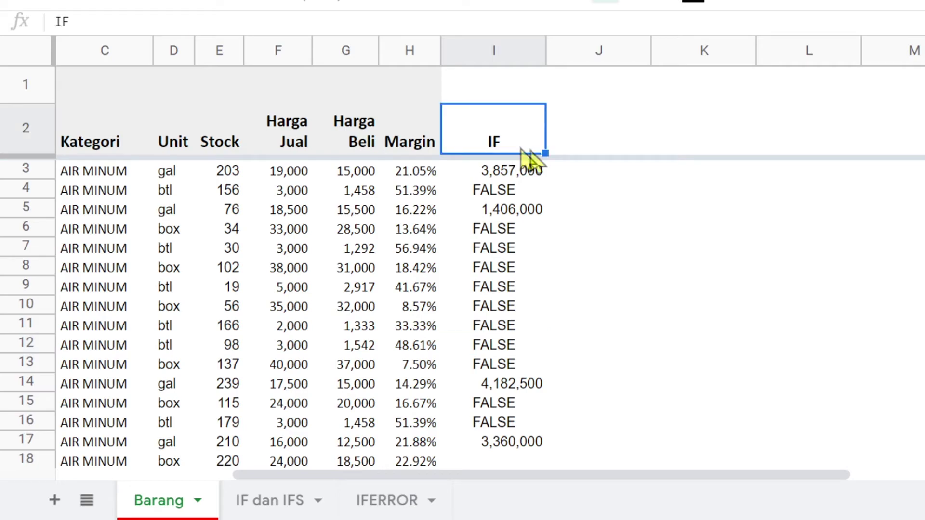
drag(546, 151, 597, 148)
click(605, 170)
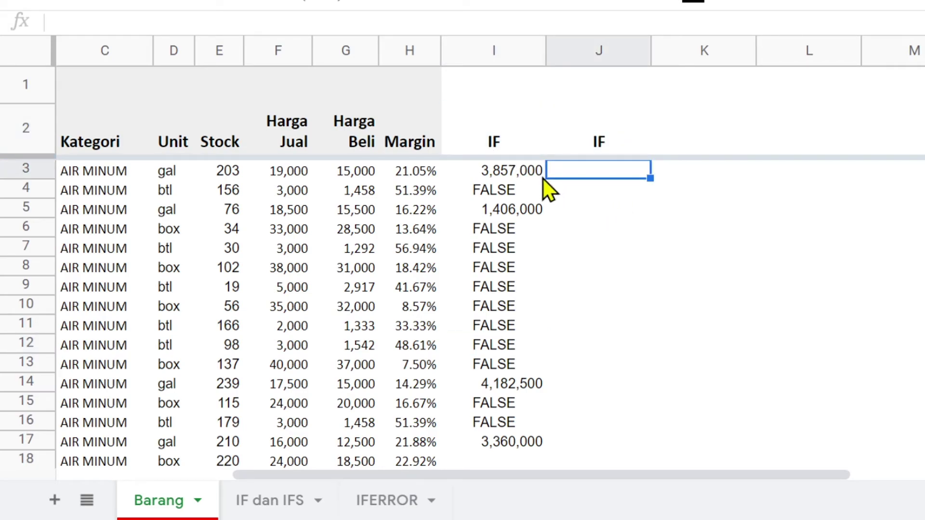
text(=)
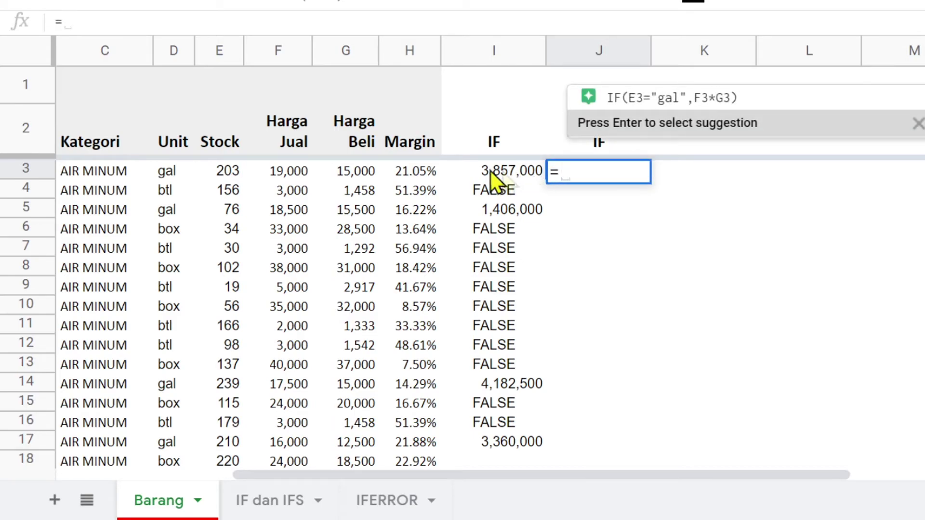
click(175, 173)
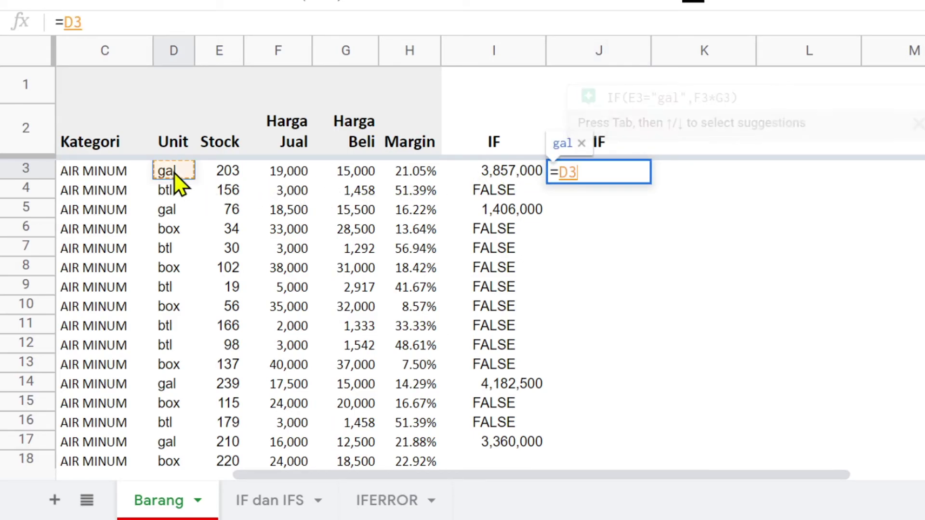
text(=)
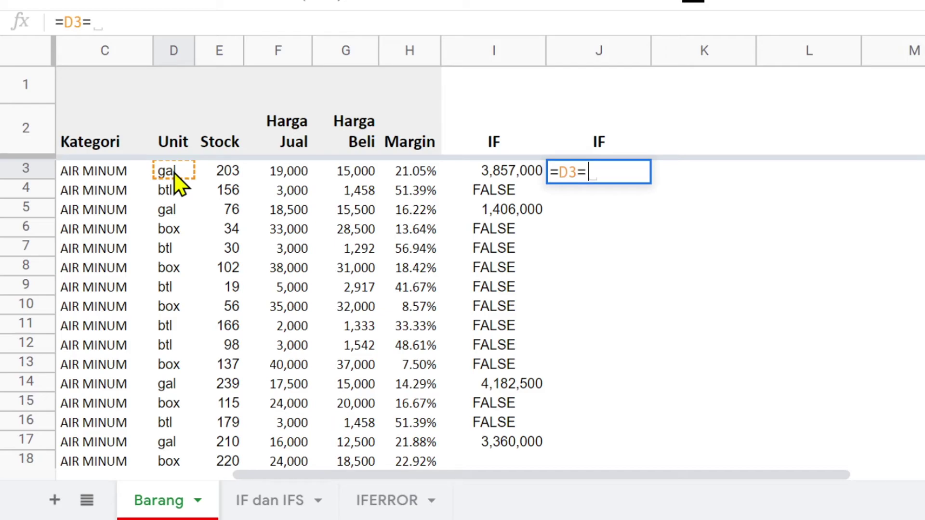
text("ga)
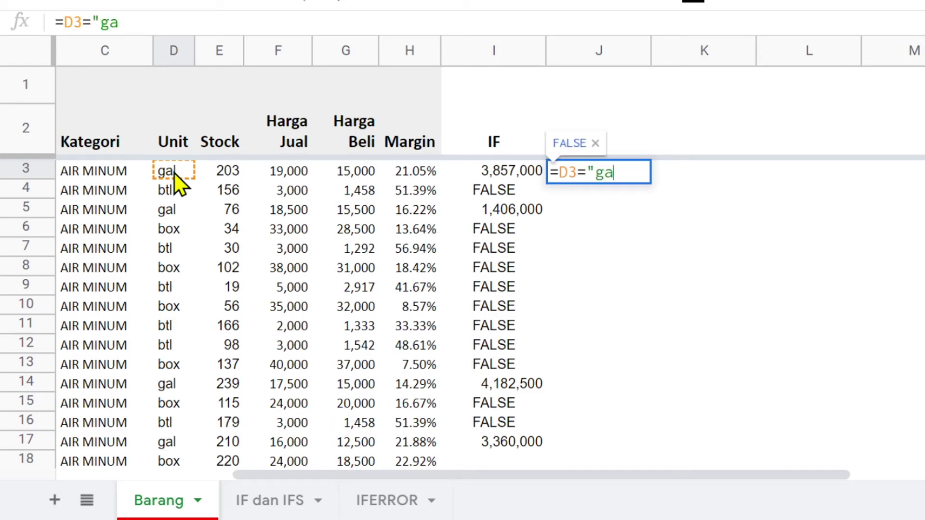
text(l")
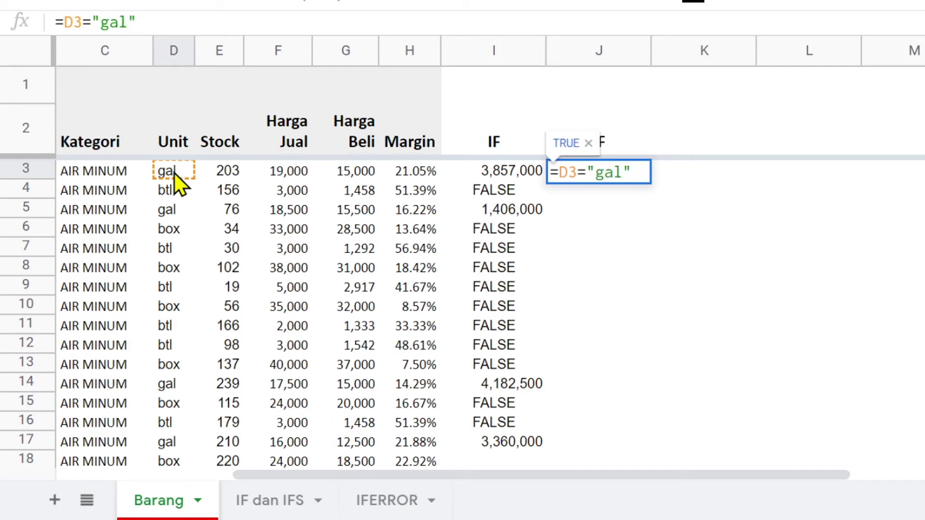
Add E3*F3 and an empty string "" as the next arguments in J3, add a closing parenthesis and try to enter the formula.
text(,)
click(224, 172)
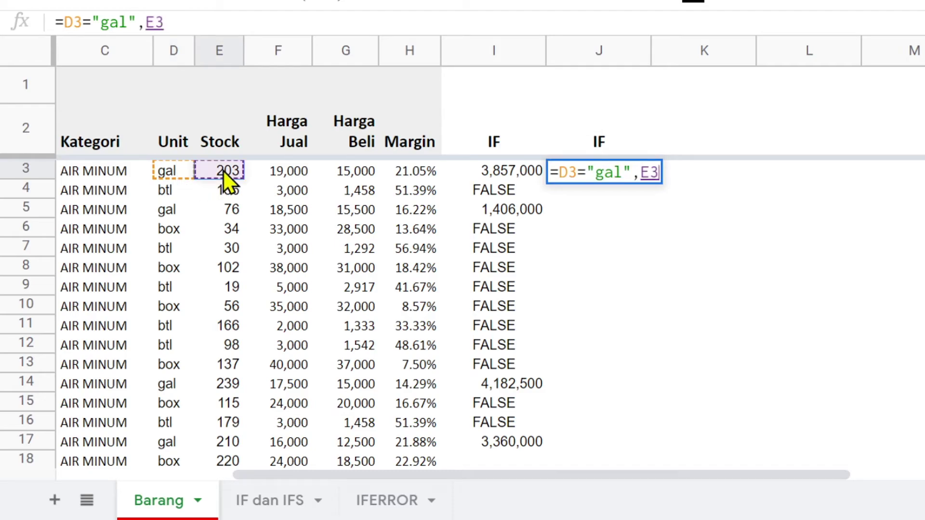
text(*)
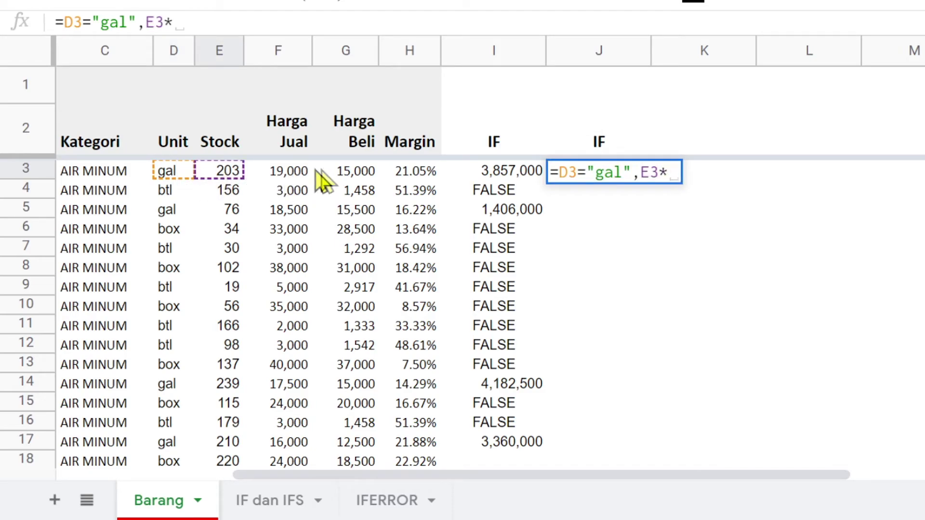
click(297, 171)
text(,"")
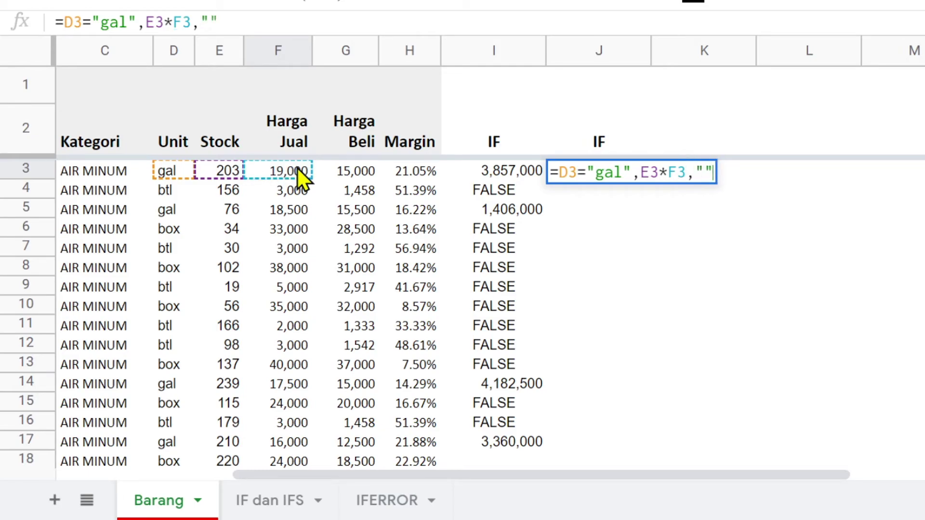
text())
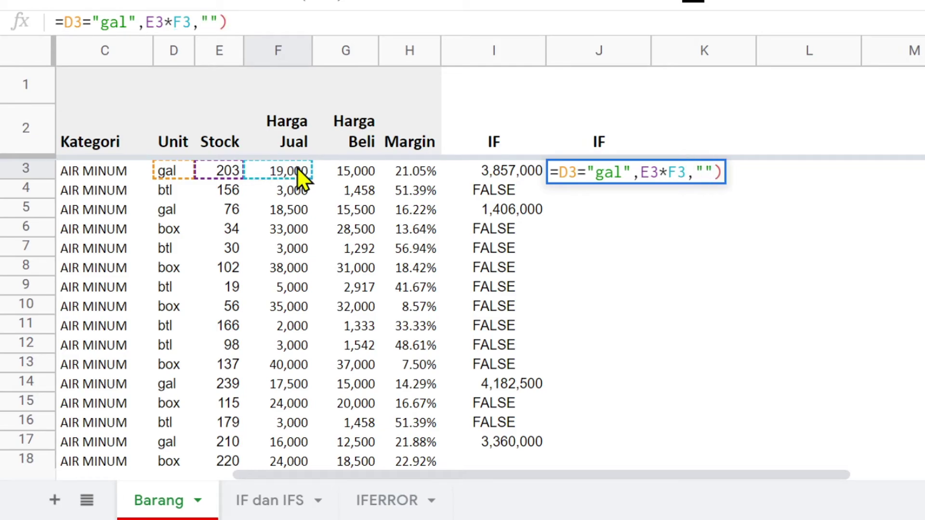
key(Return)
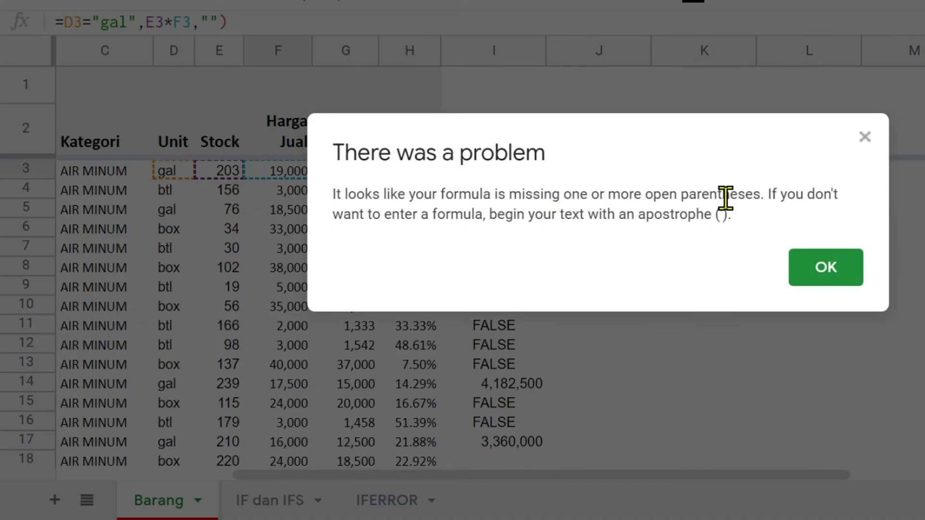
click(834, 275)
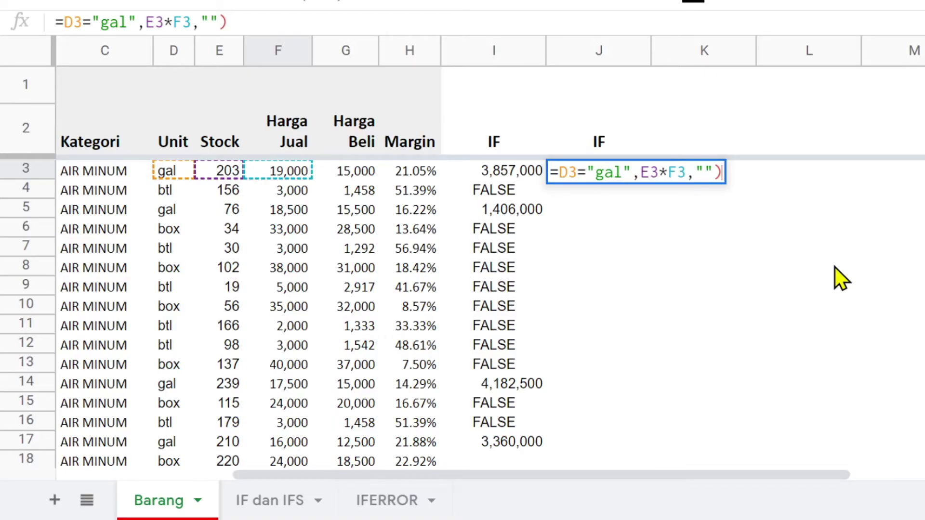
Complete the J3 formula as =if(D3="gal",E3*F3,"") and fill it down to J17.
click(558, 172)
text(if()
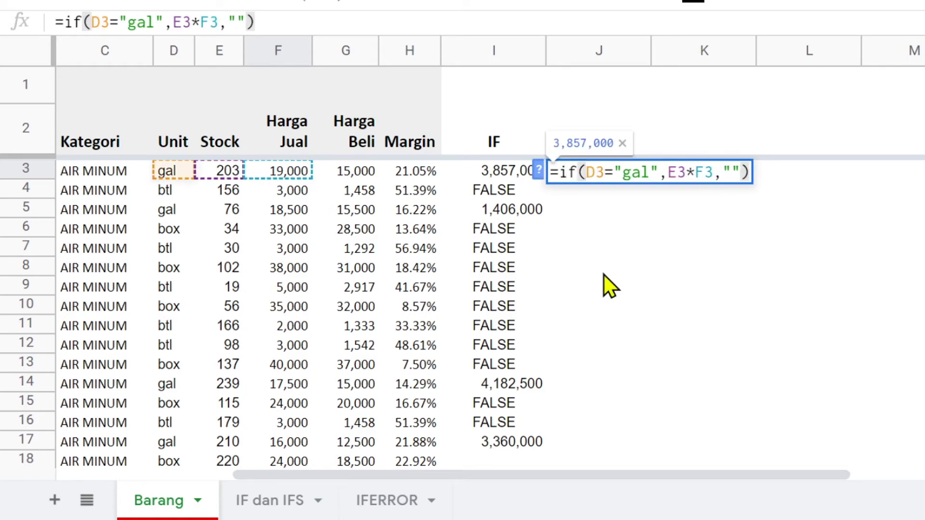
key(Return)
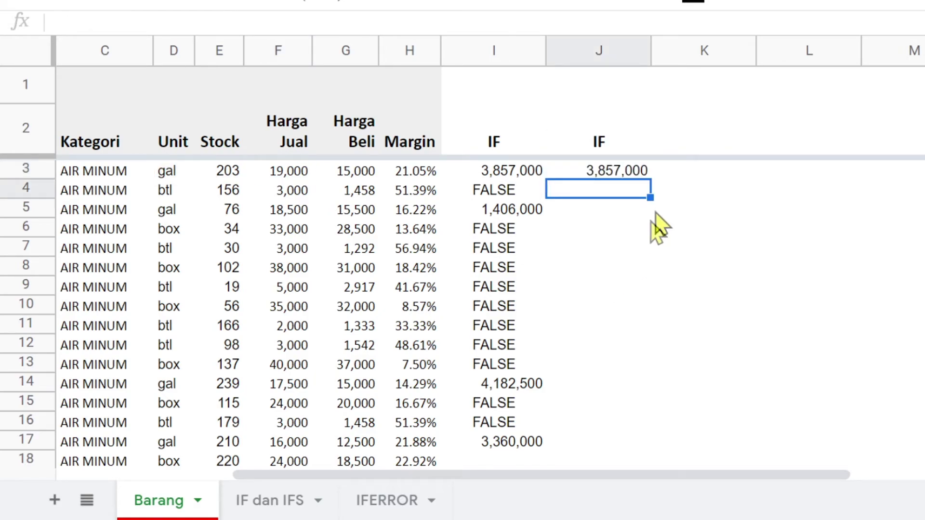
click(611, 175)
drag(651, 180, 644, 441)
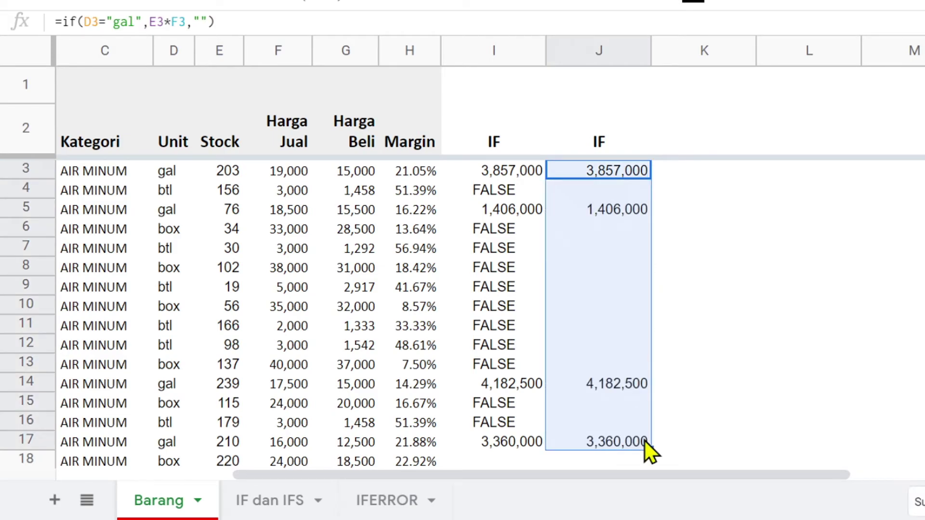
Compare the results of the two IF columns for gal and non-gal items in rows 3 to 17.
click(613, 231)
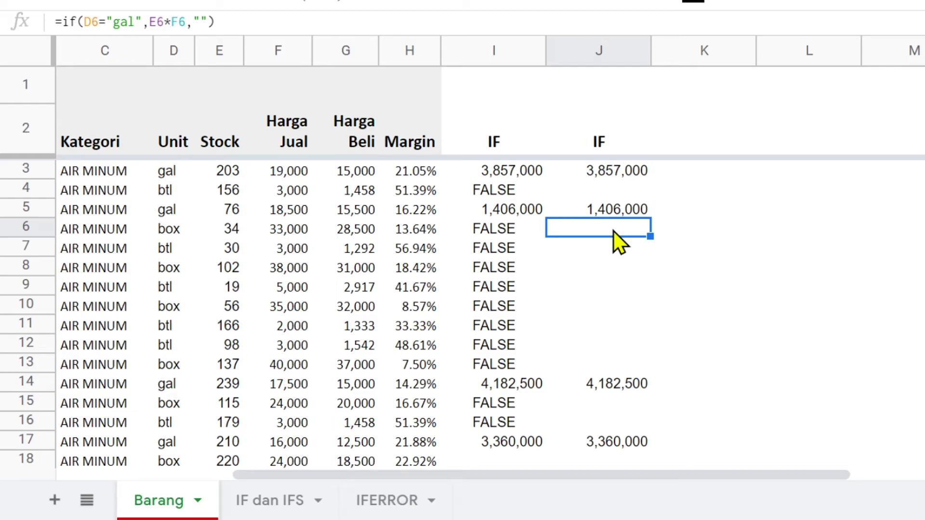
click(619, 173)
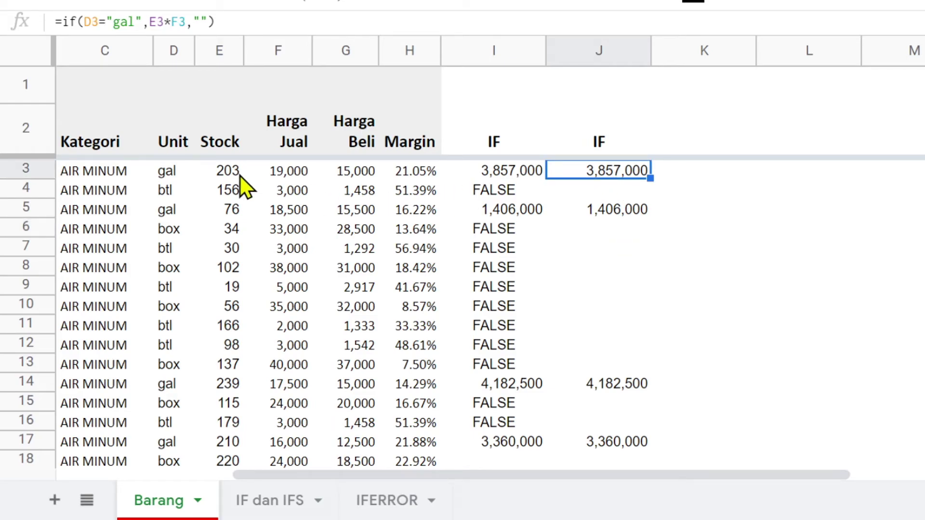
click(170, 173)
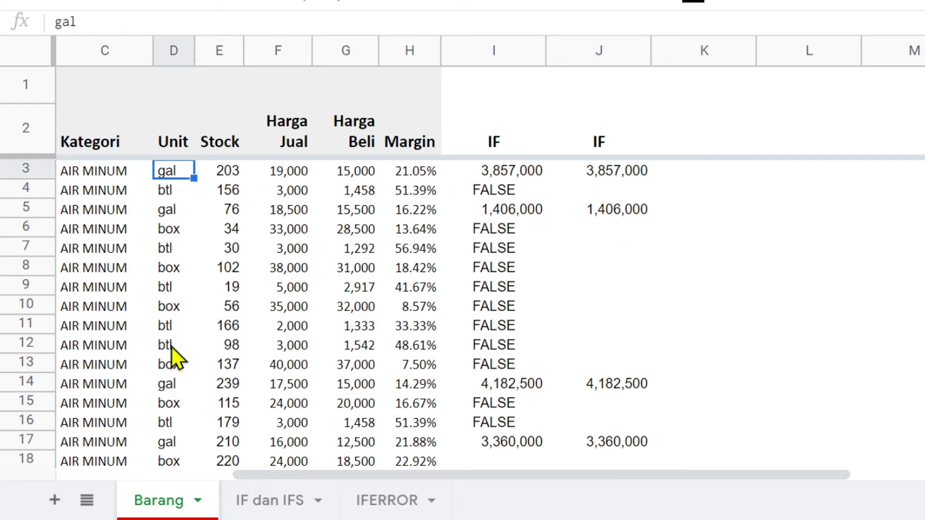
click(595, 384)
click(625, 443)
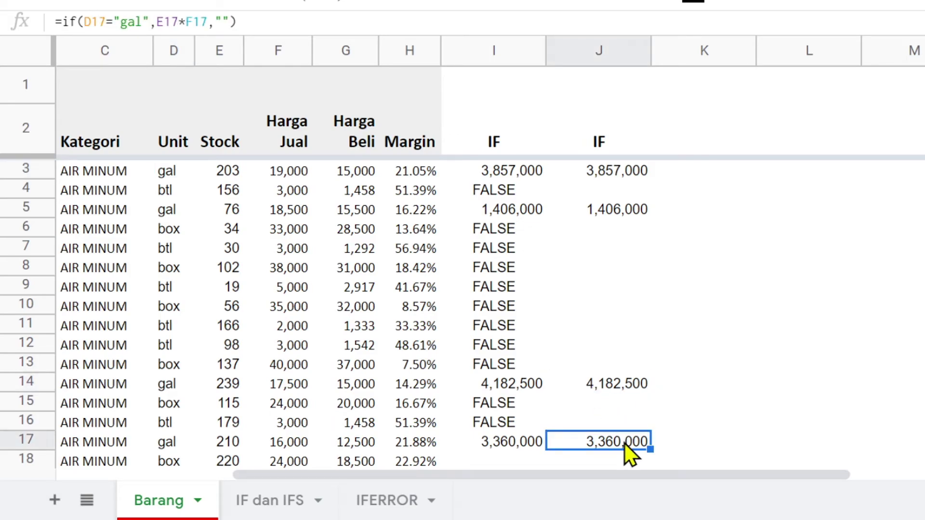
drag(624, 174, 621, 437)
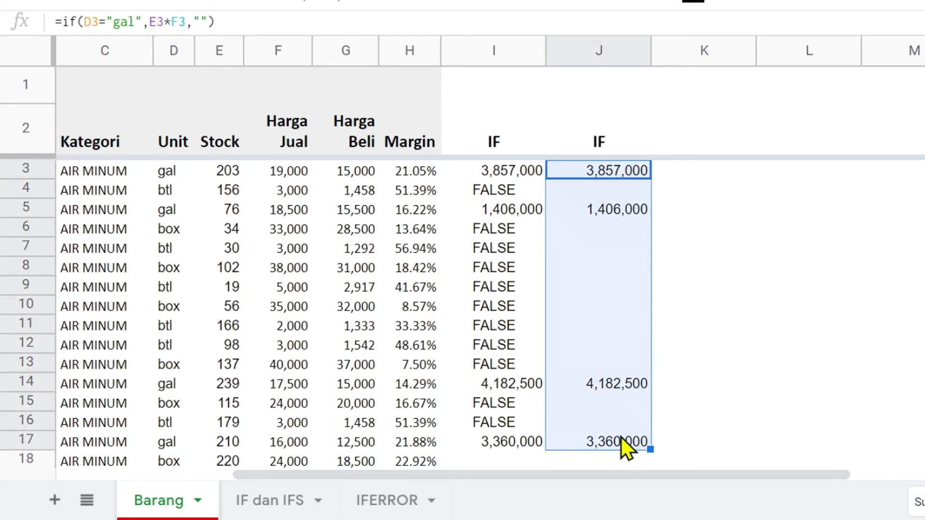
click(604, 233)
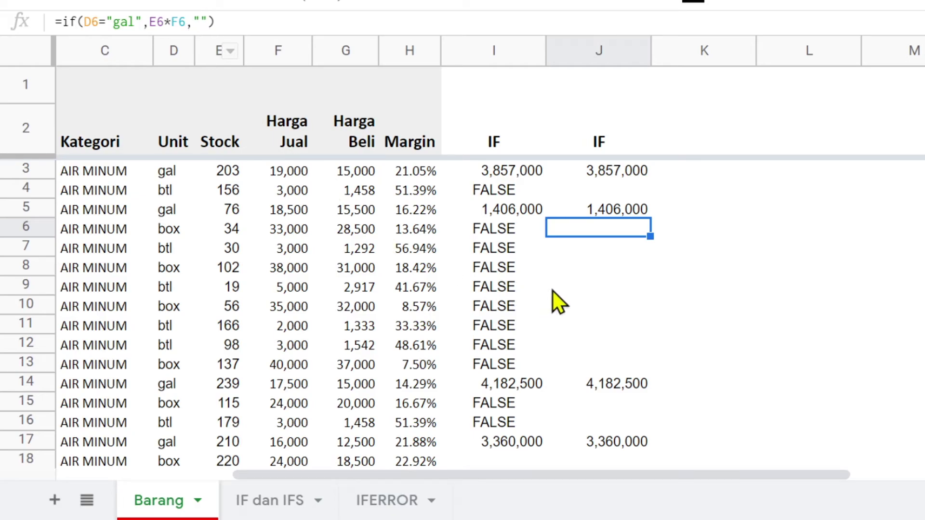
drag(507, 231, 500, 363)
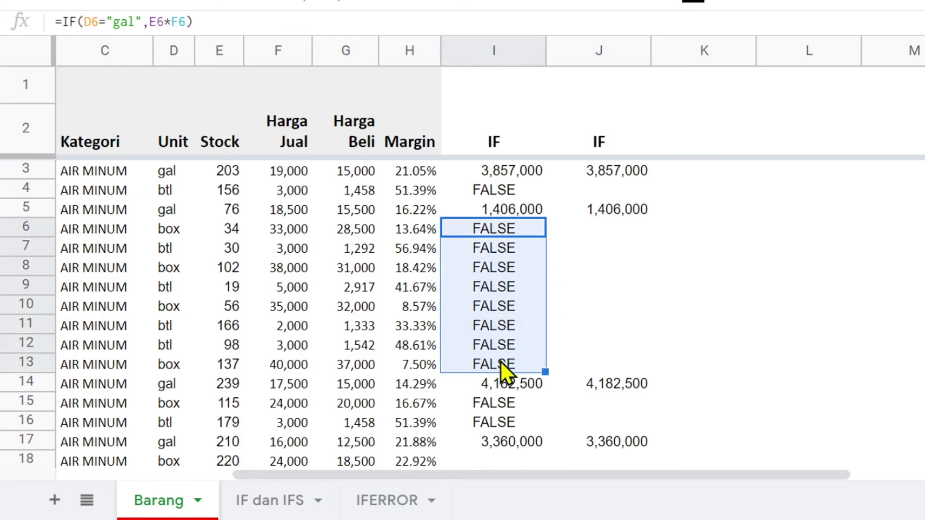
Right-align all of column I, and select the empty header cell K2.
click(495, 50)
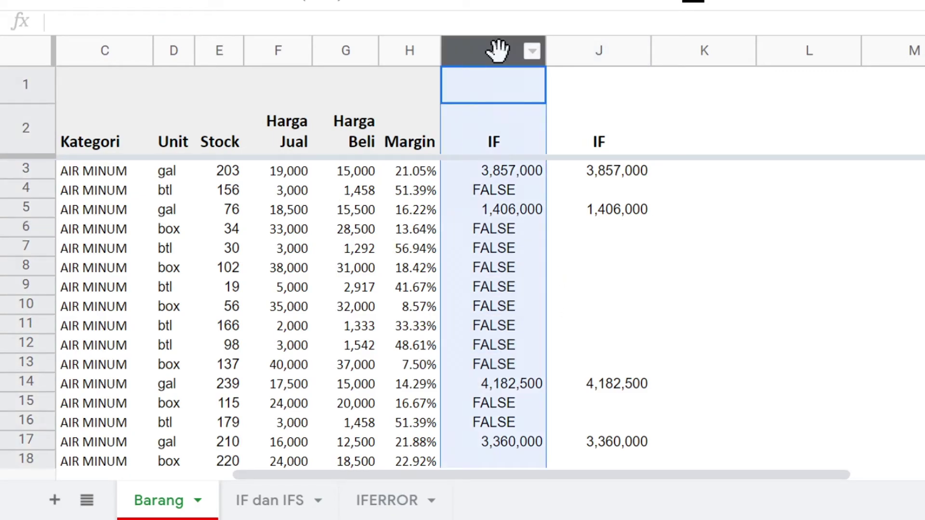
click(871, 5)
click(903, 27)
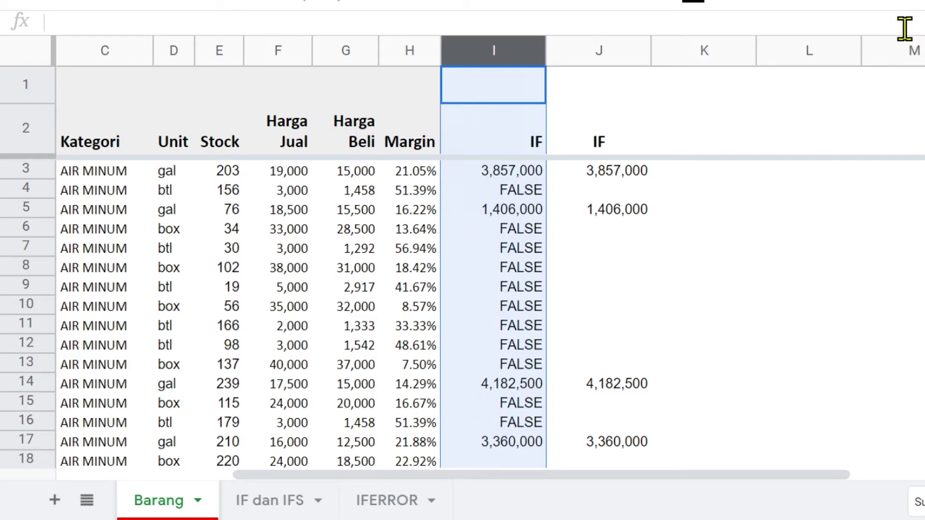
click(514, 286)
click(703, 169)
click(704, 146)
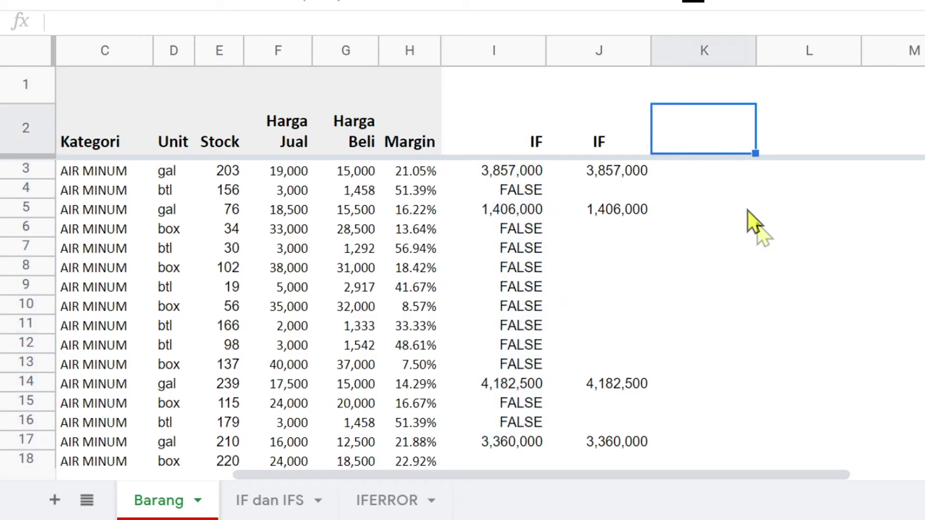
Enter the header IFS in K2 and format it centred and bold.
text(IFS)
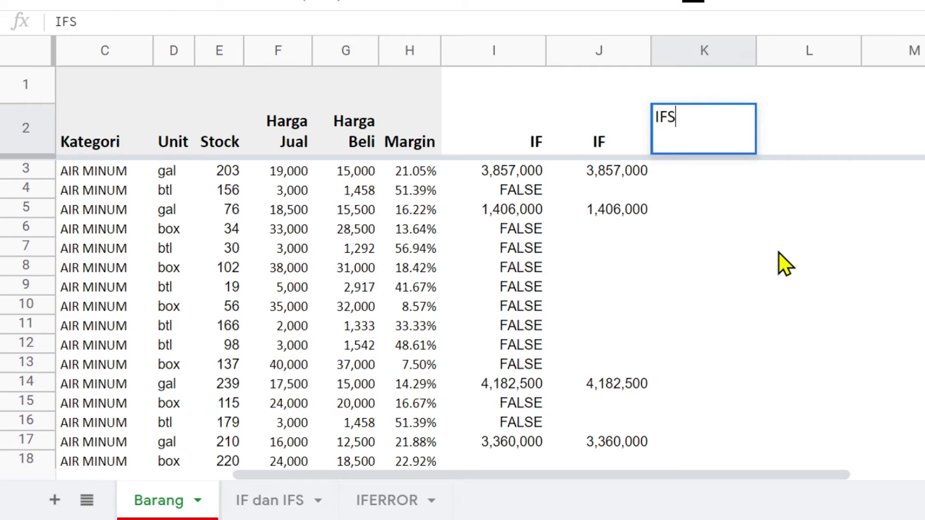
key(Return)
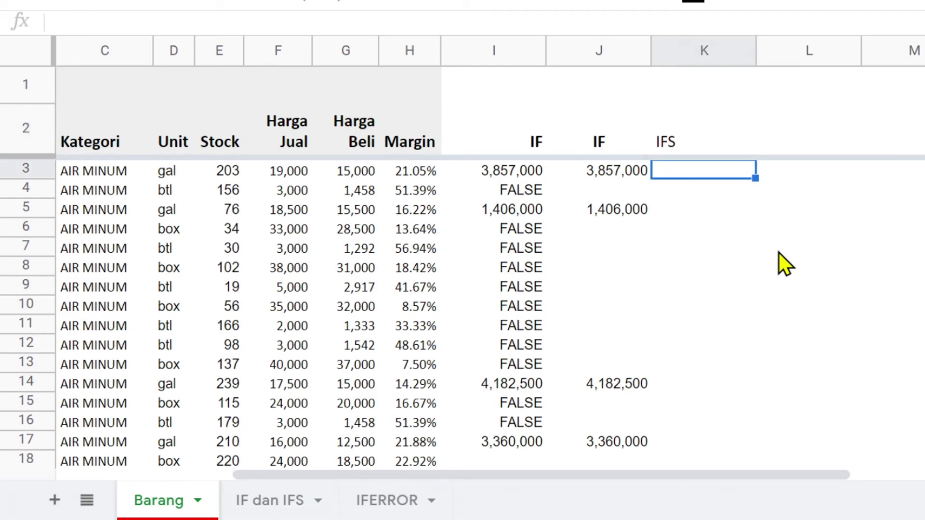
click(703, 144)
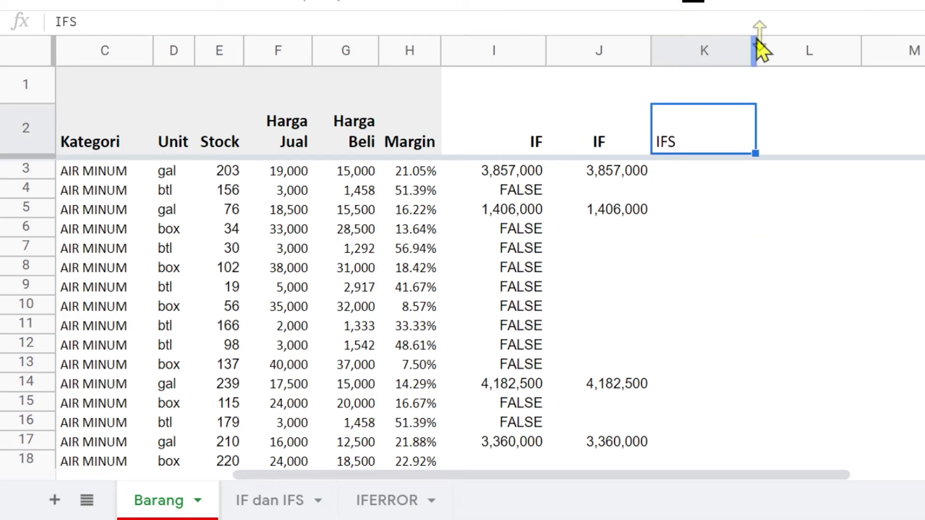
click(868, 6)
click(881, 25)
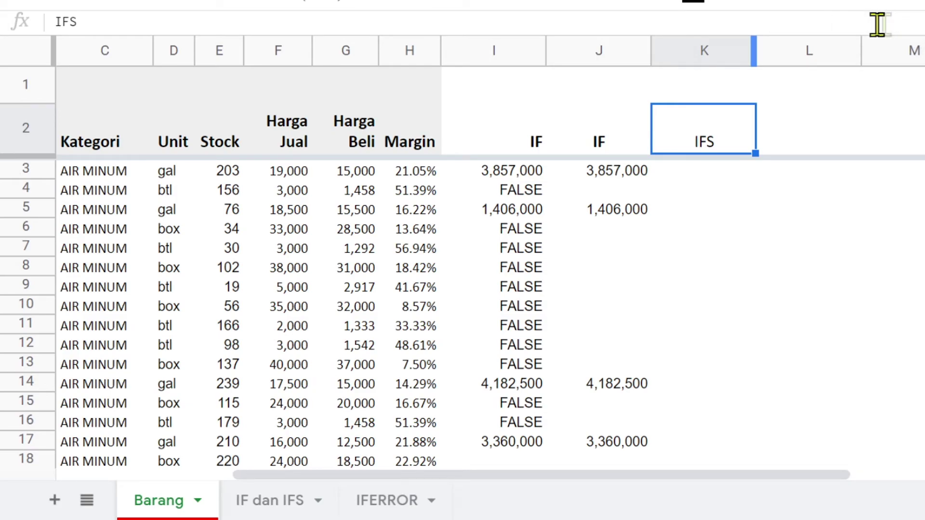
click(716, 178)
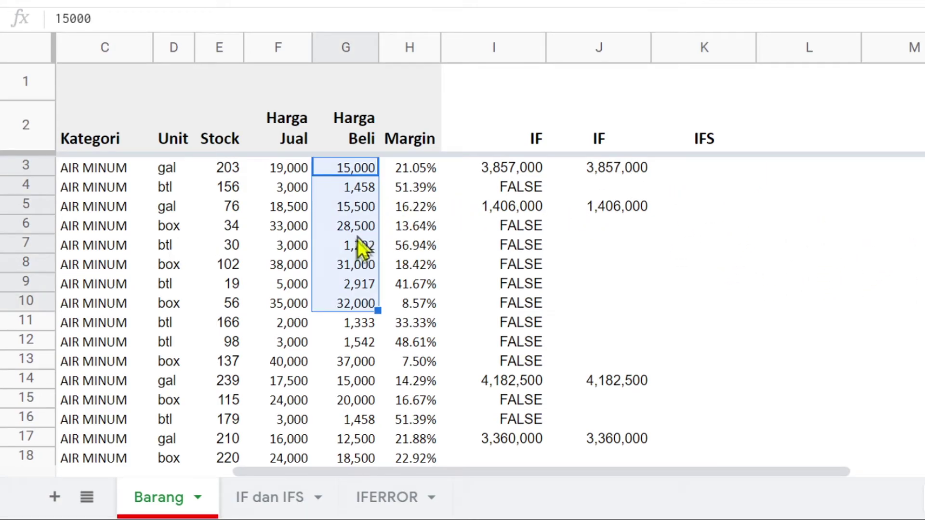
Review the Harga Beli prices further down the list, and start K3 with =IFS(G3> as the first condition.
scroll(362, 366, down, 8)
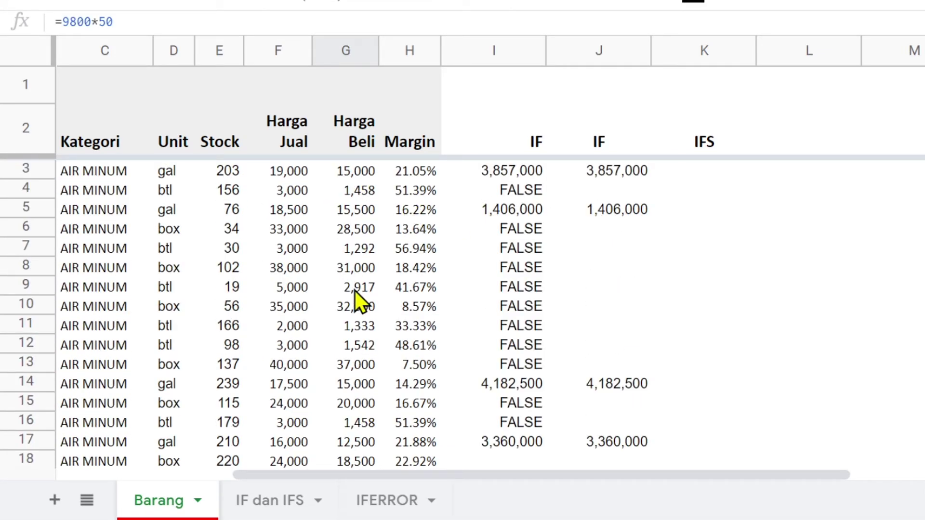
scroll(355, 290, down, 5)
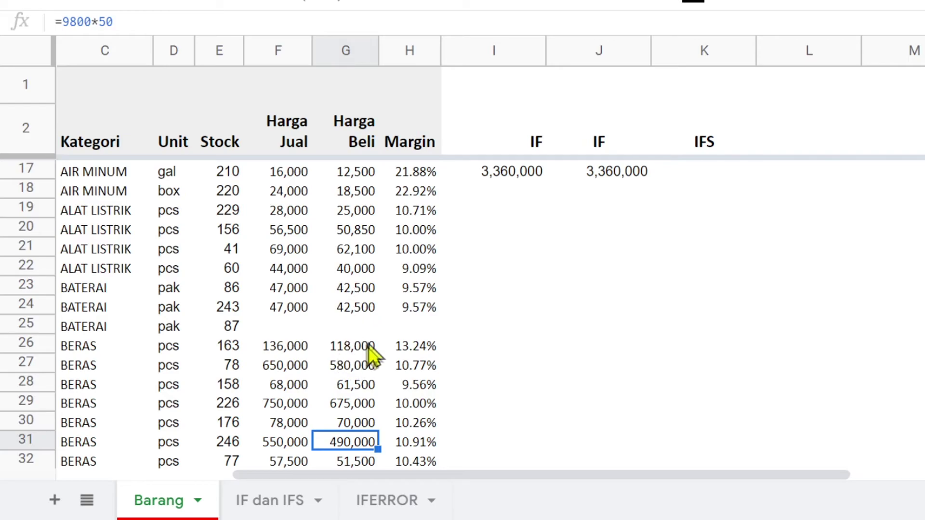
scroll(356, 328, down, 8)
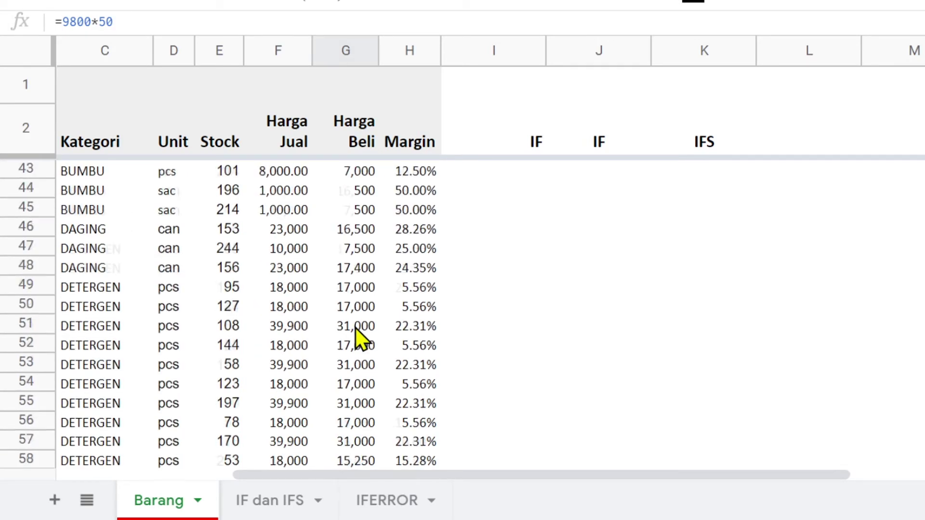
scroll(356, 328, up, 13)
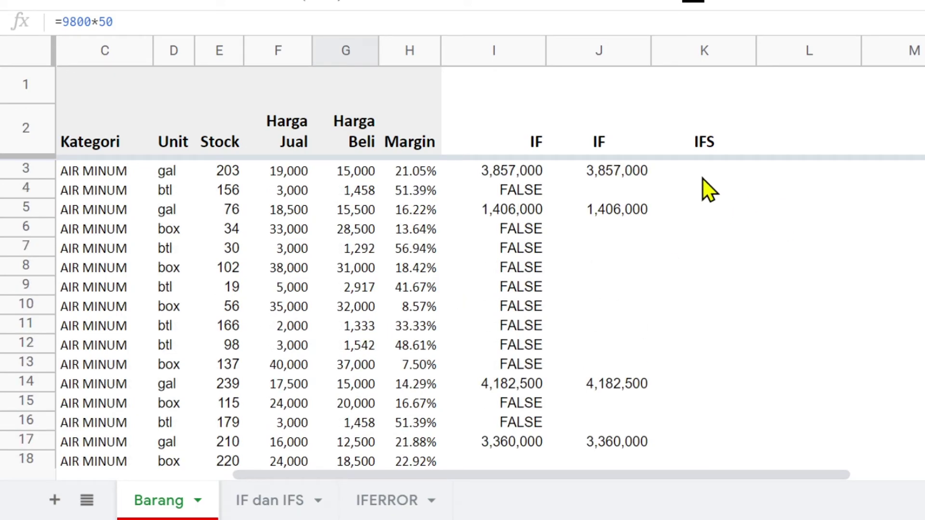
click(705, 176)
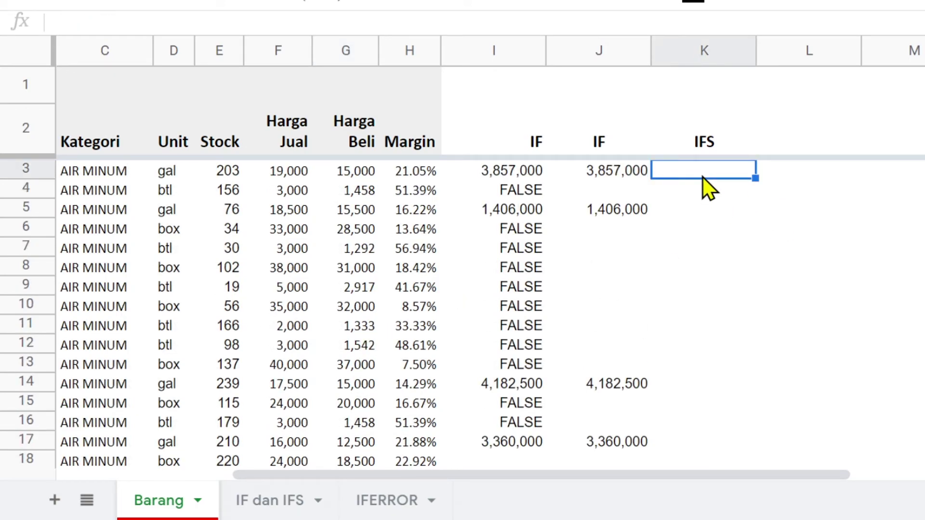
text(=)
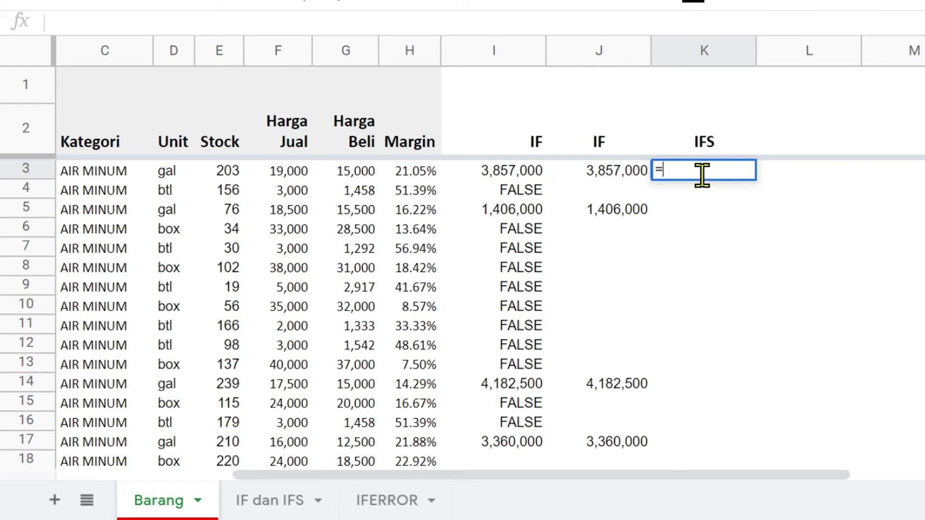
text(ifs)
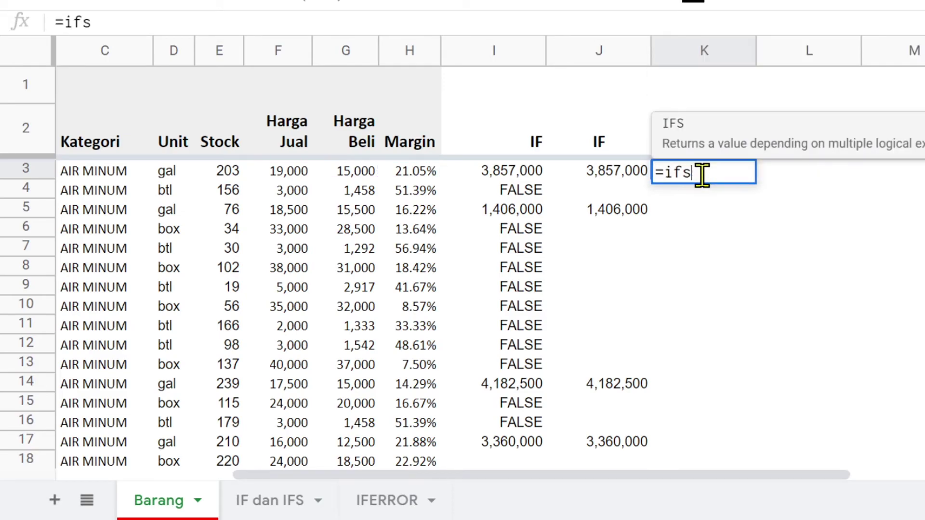
key(Tab)
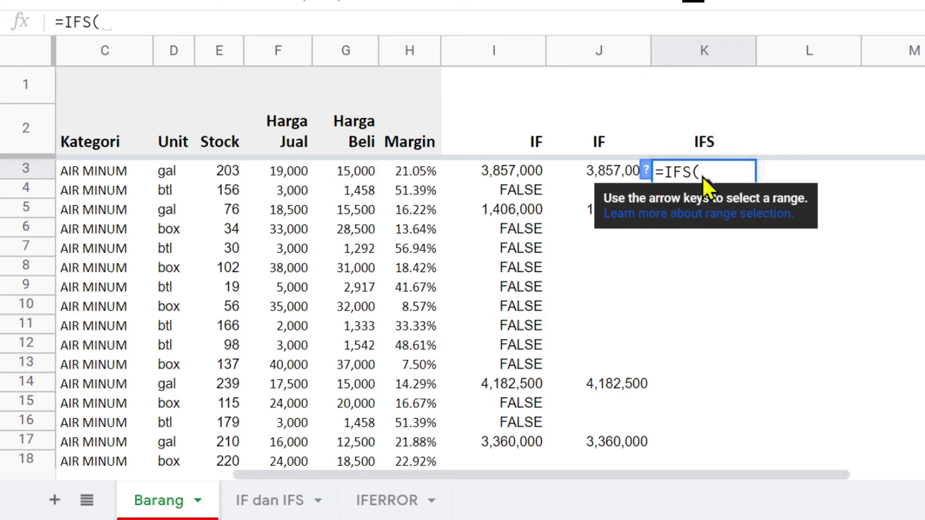
click(362, 174)
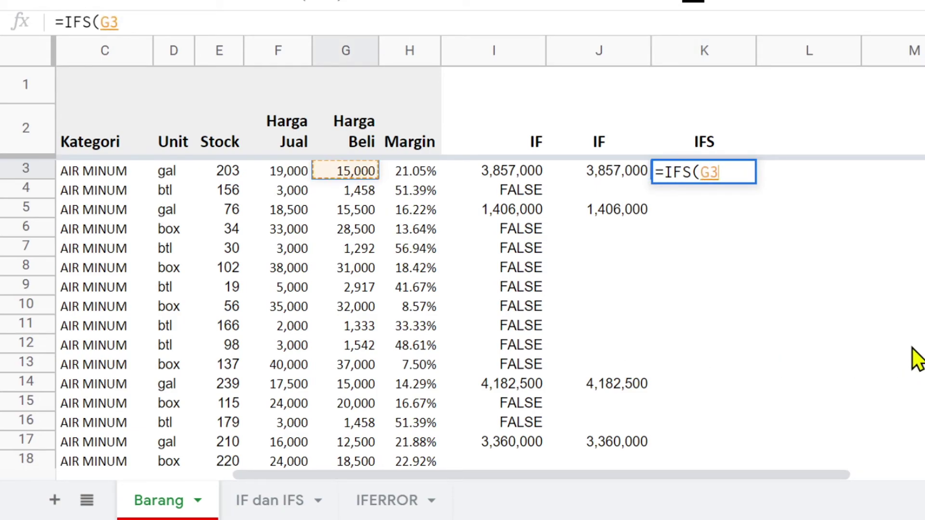
text(>)
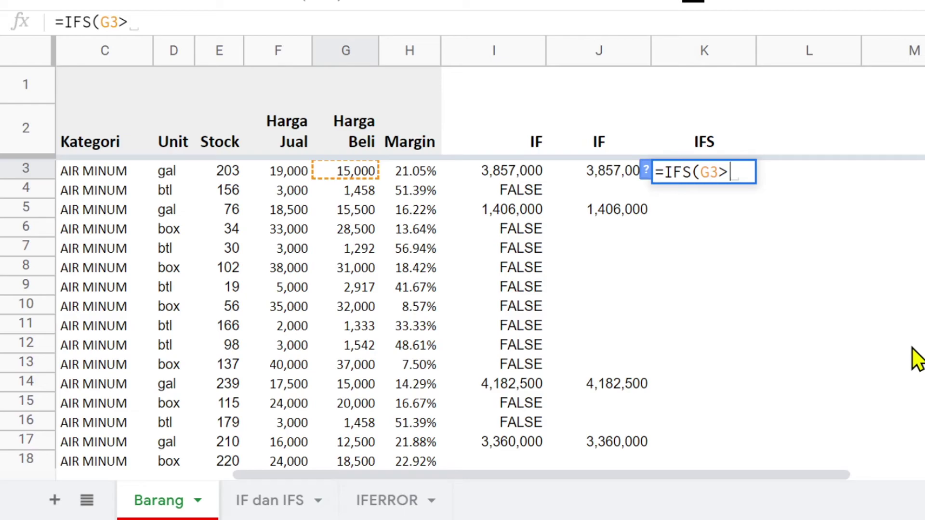
text(100)
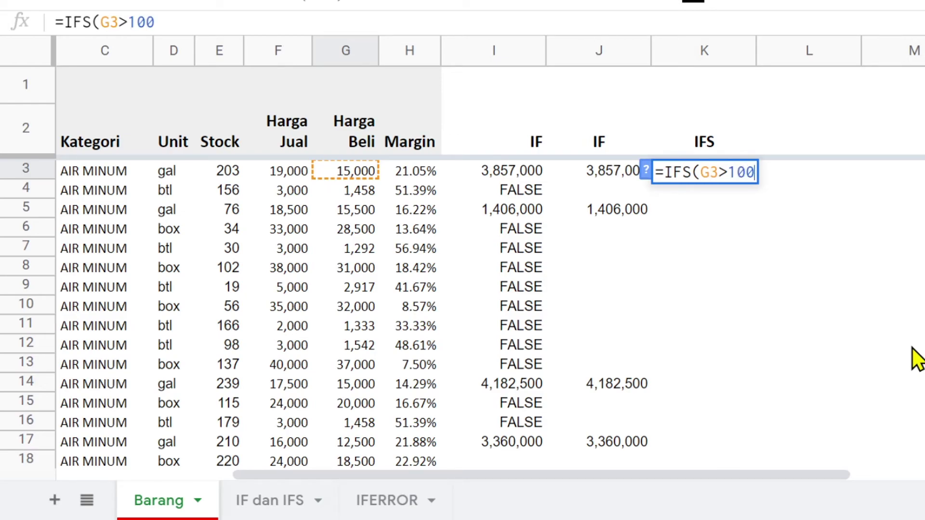
text(000)
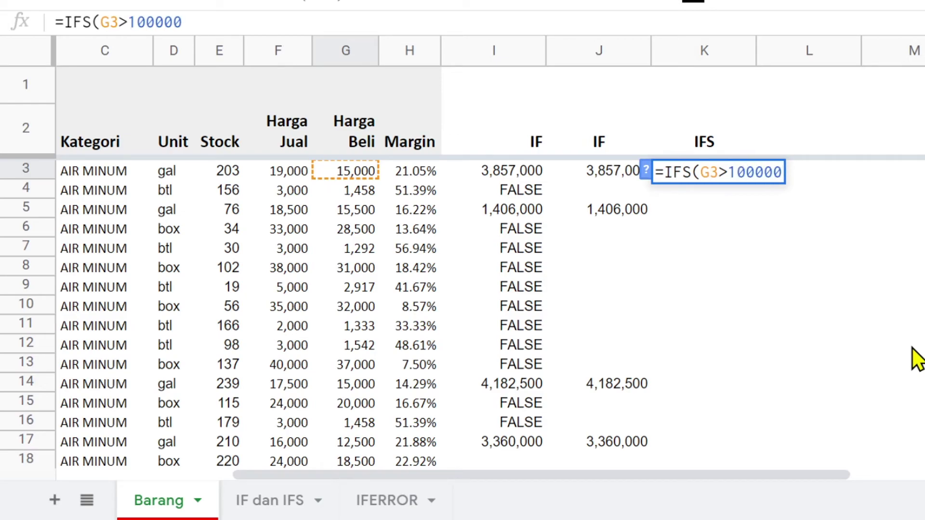
key(BackSpace)
key(BackSpace)
key(BackSpace)
key(BackSpace)
key(BackSpace)
key(BackSpace)
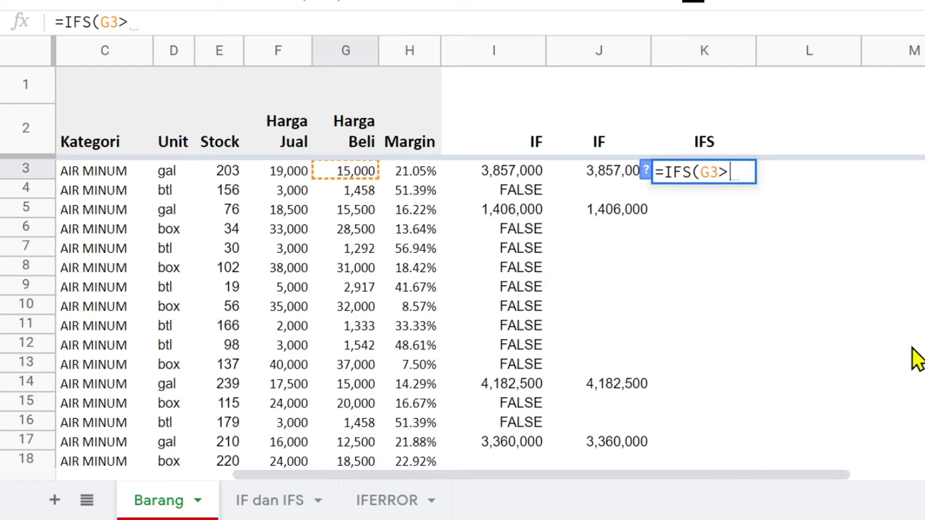
Set the first IFS condition's threshold to 50000 and give "Mahal" as its result, followed by a comma.
text(500)
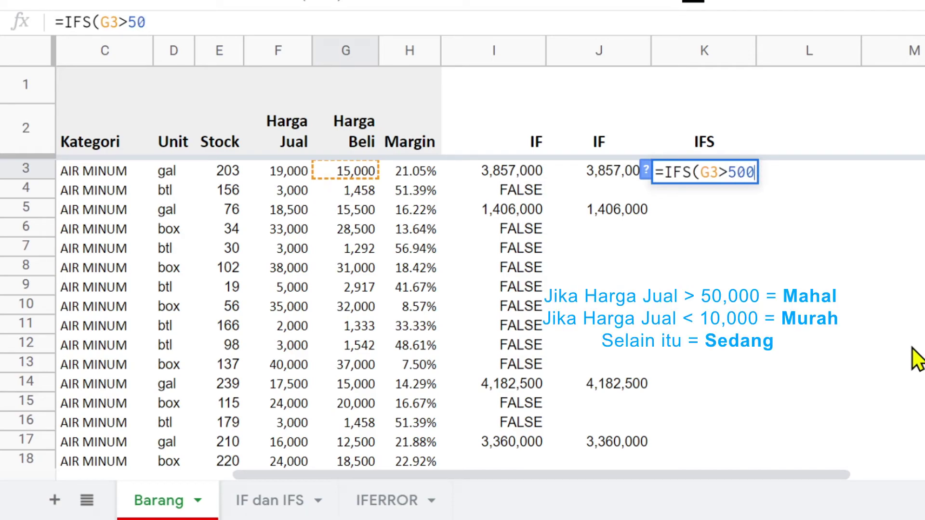
text(00, "Maha)
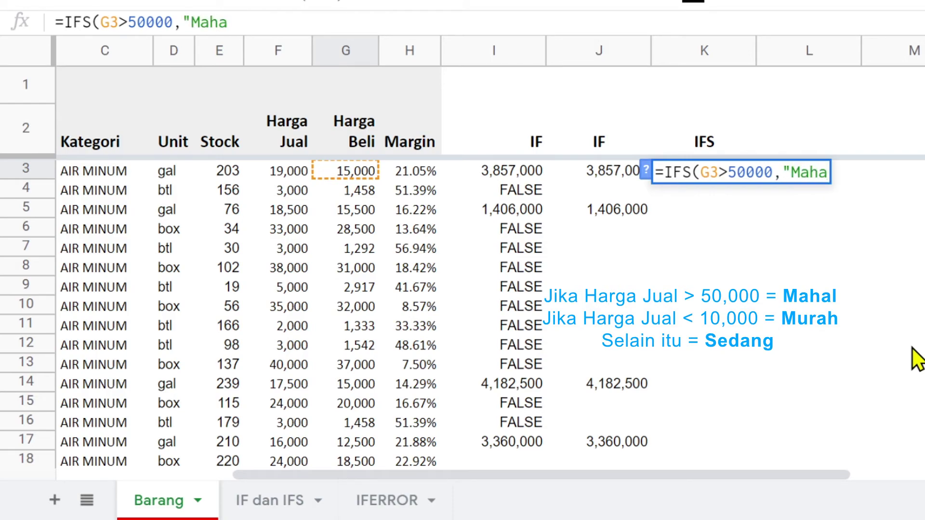
text(l")
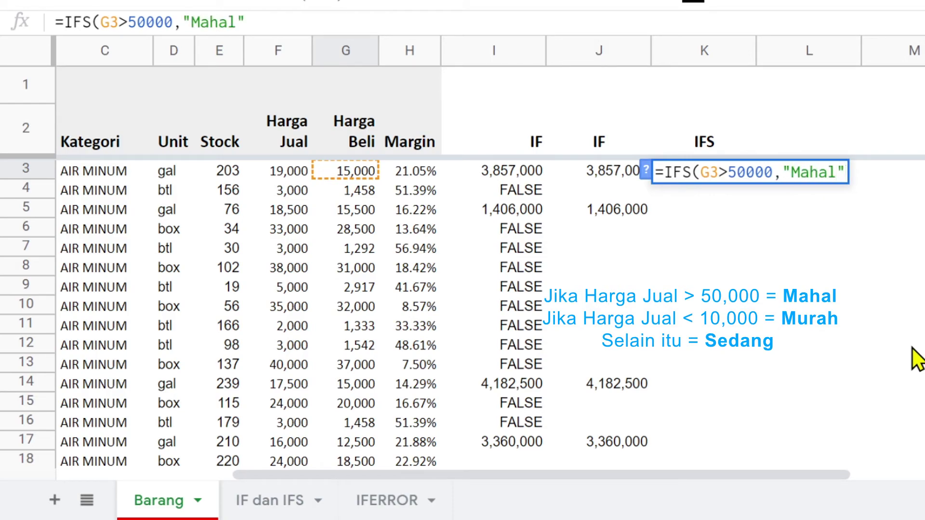
text(,.)
key(BackSpace)
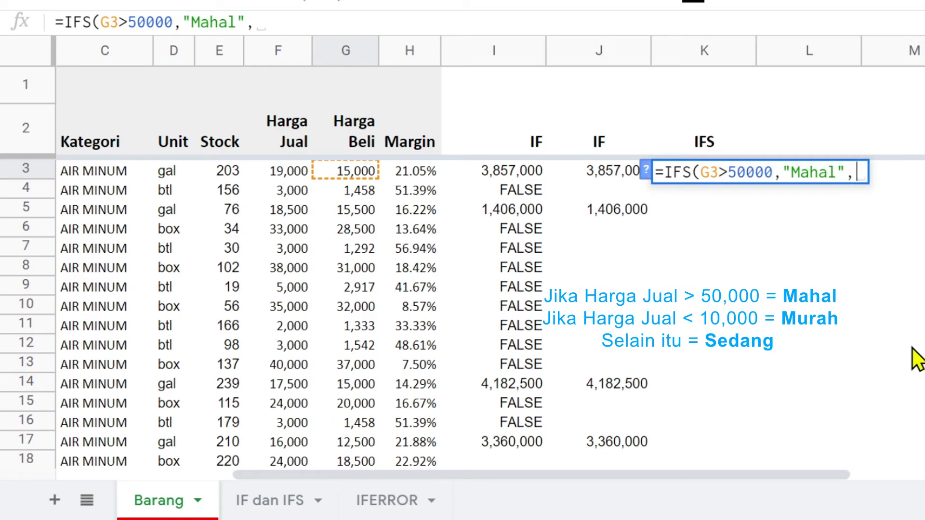
Add the second IFS condition G3<10000 with the result "Murah", followed by a comma.
click(345, 170)
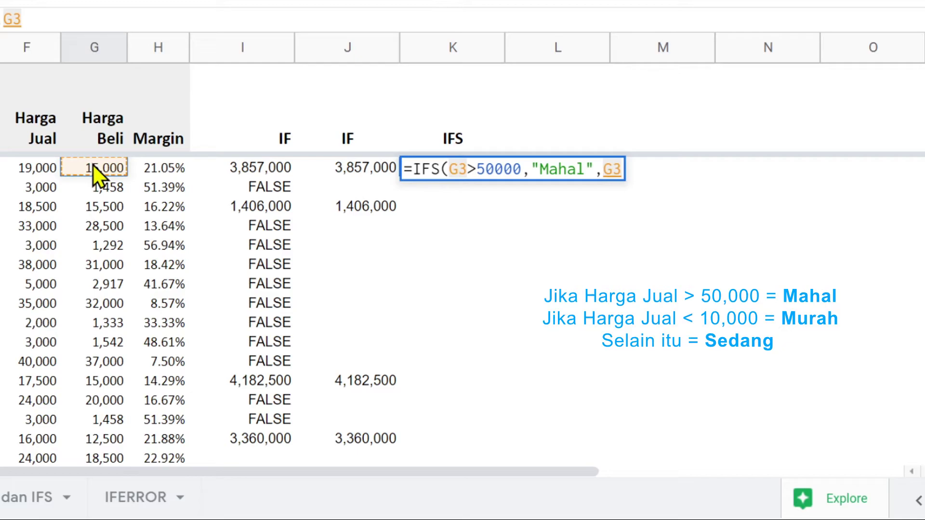
text(<10)
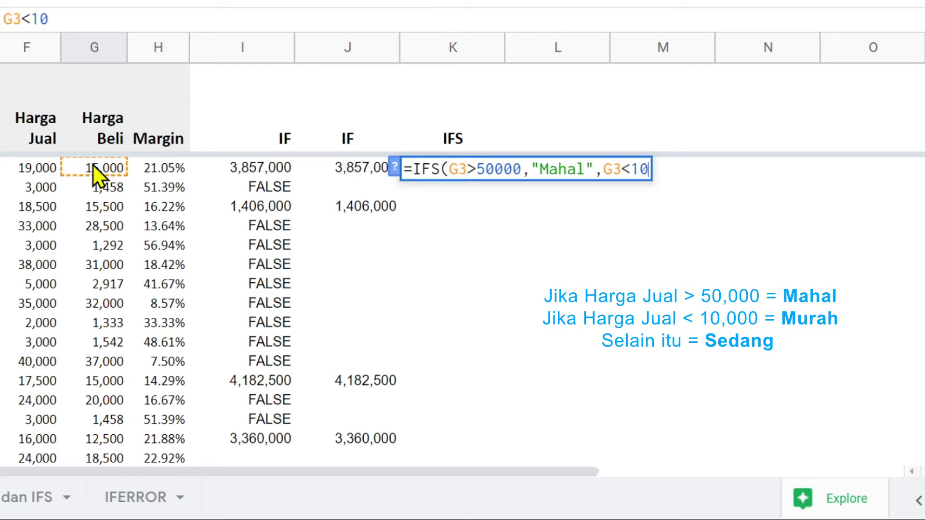
text(000,)
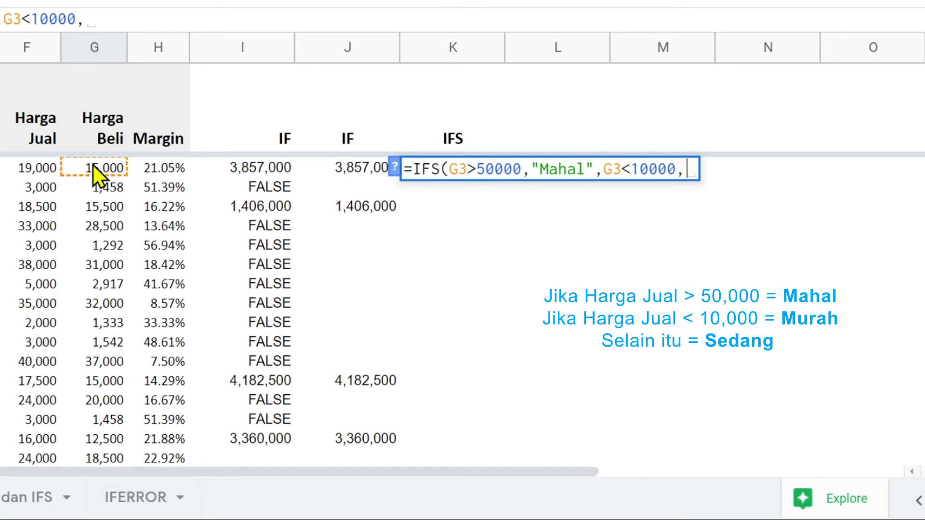
text("Mu)
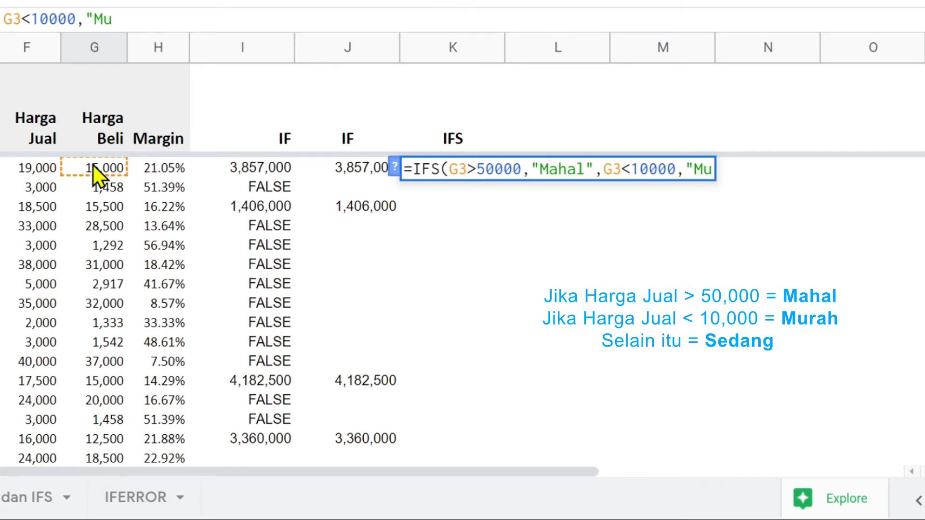
text(rah")
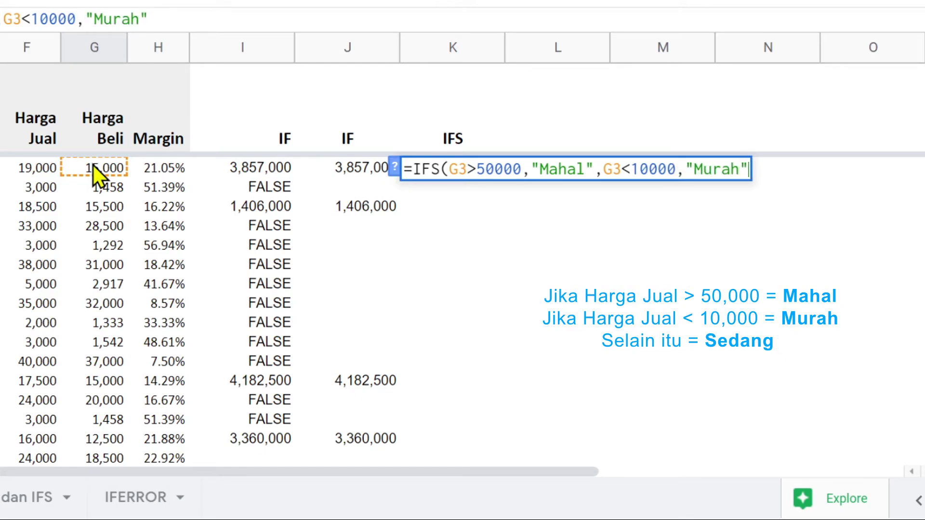
text(,)
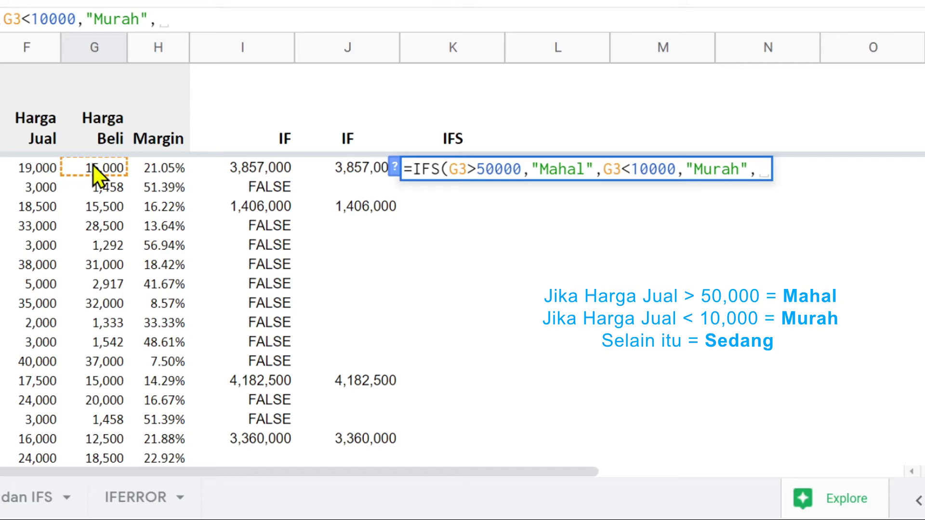
Finish the K3 formula with the catch-all pair True,"Sedang" and a closing parenthesis, and enter it.
text(True,"S)
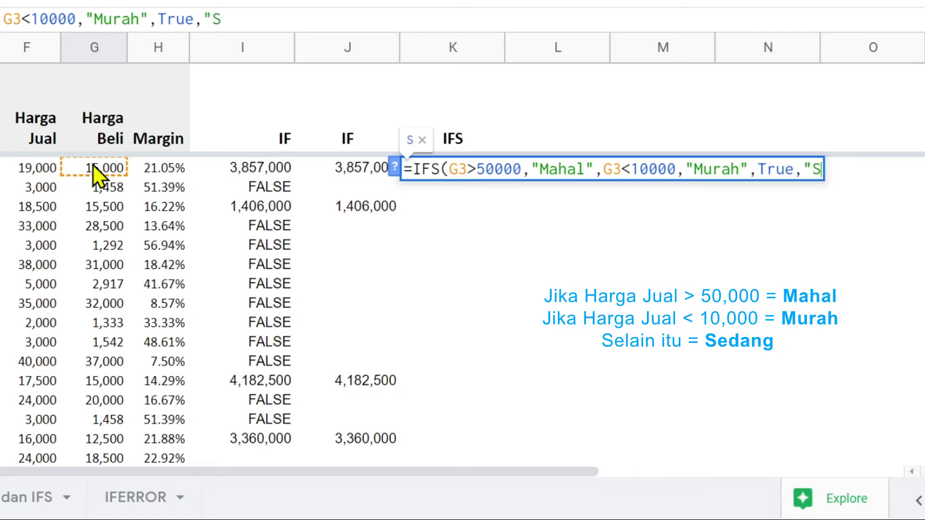
text(edang"))
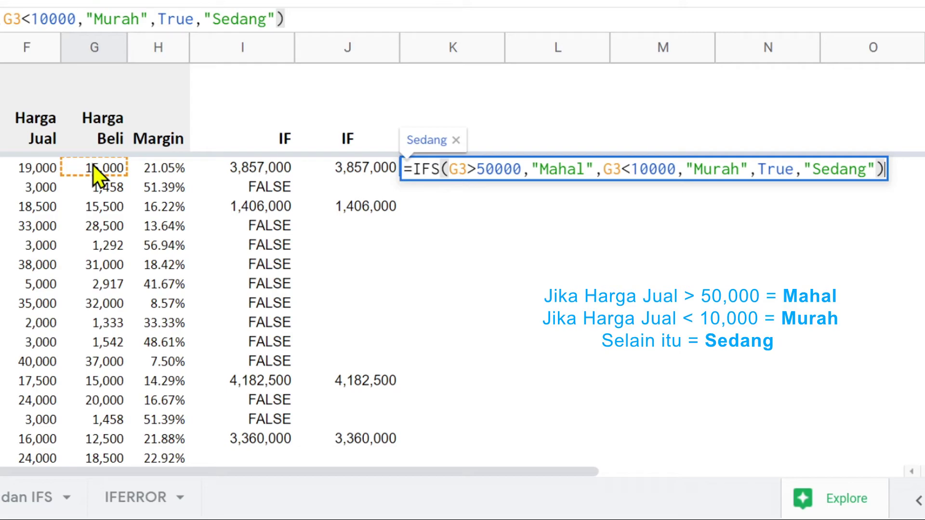
key(Return)
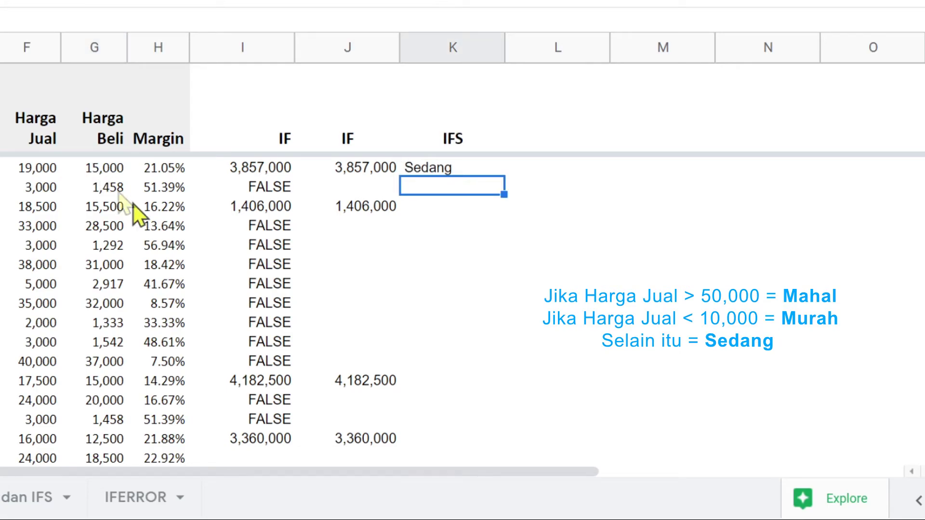
Check the G3 price against the K3 result, and fill the IFS formula down column K to row 28.
click(108, 168)
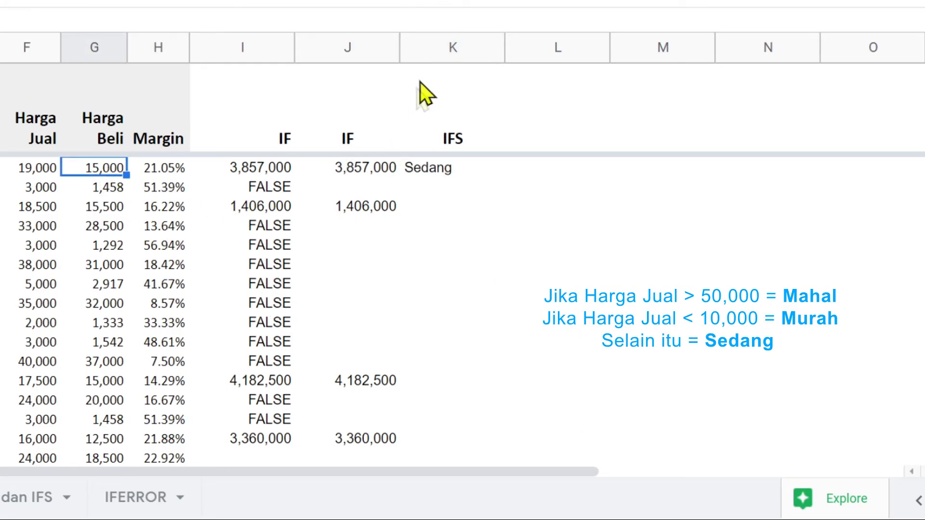
click(435, 171)
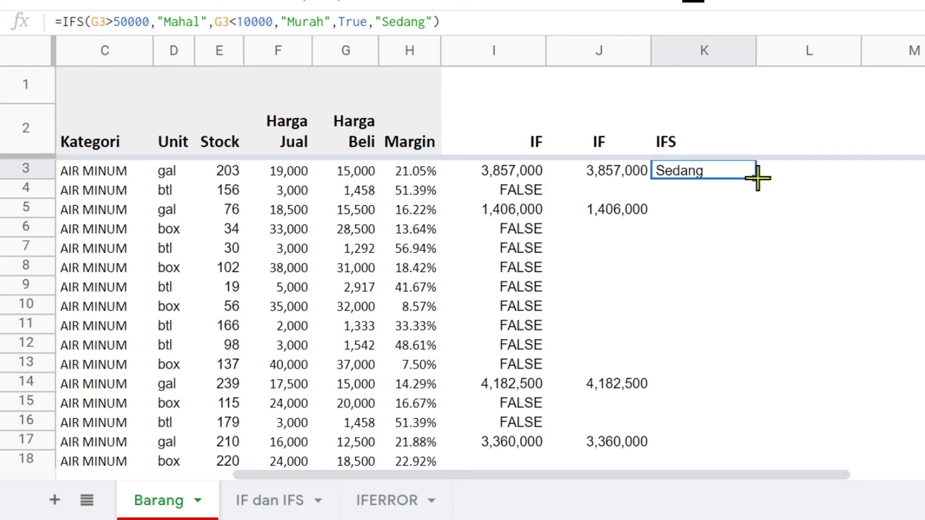
drag(756, 177, 761, 447)
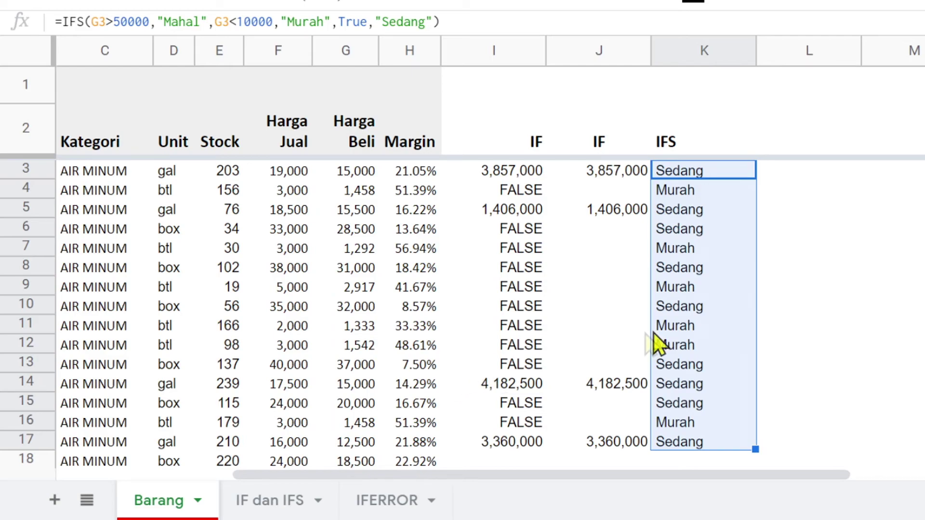
scroll(697, 322, down, 3)
drag(758, 179, 763, 392)
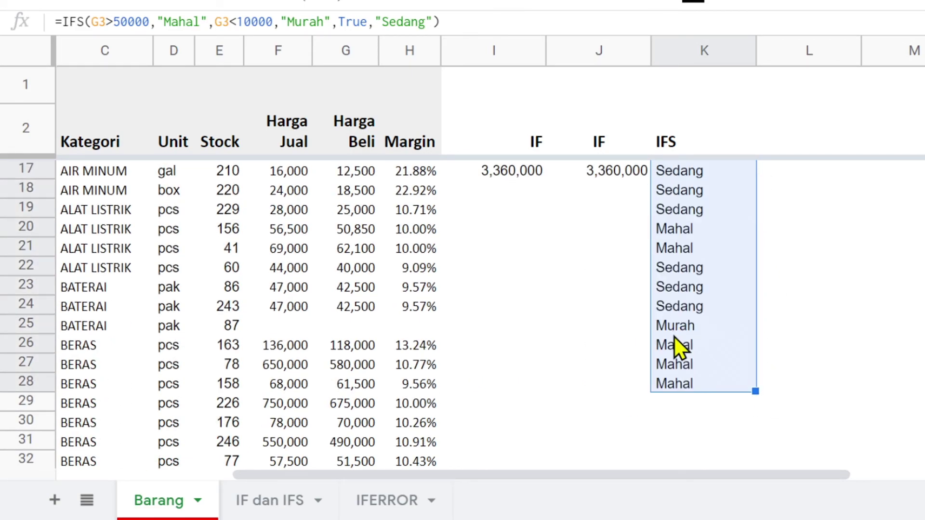
Compare the Mahal results in K20:K21 with the Harga Beli prices in G20:G21.
click(681, 247)
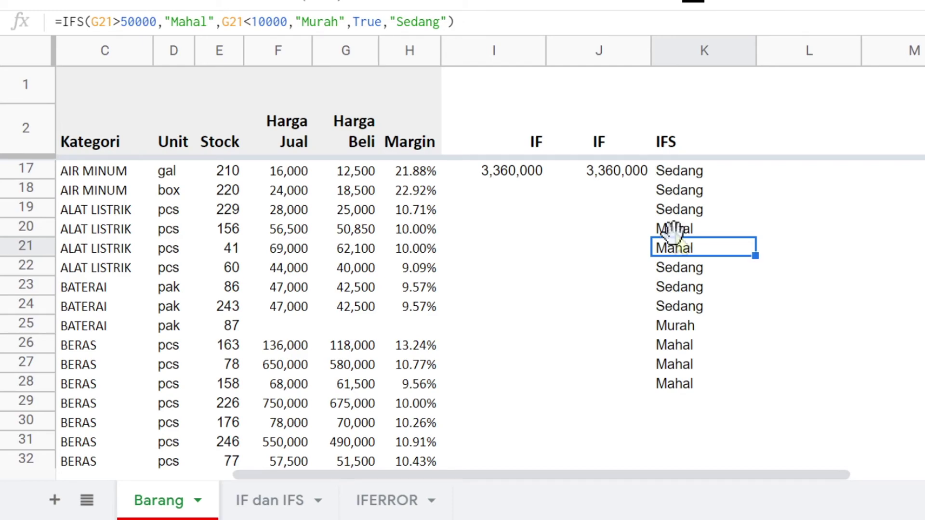
click(677, 230)
drag(356, 231, 359, 248)
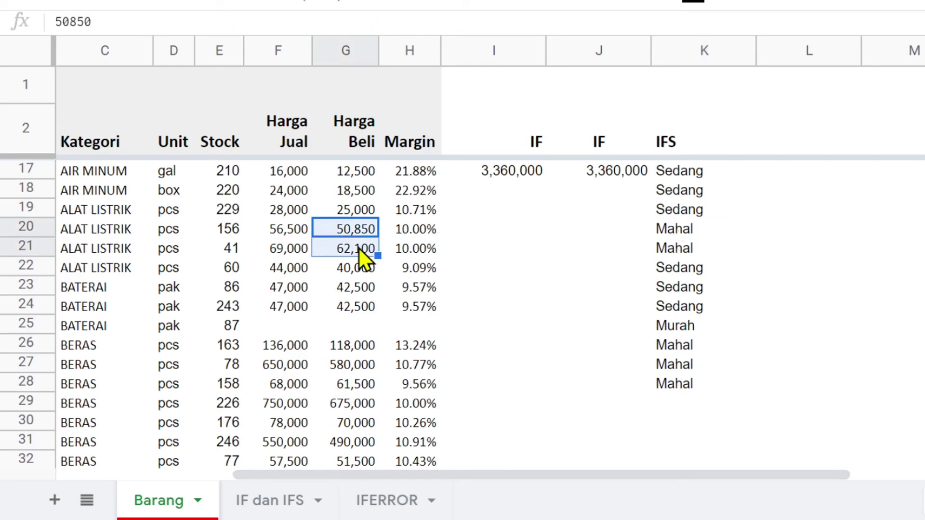
click(674, 233)
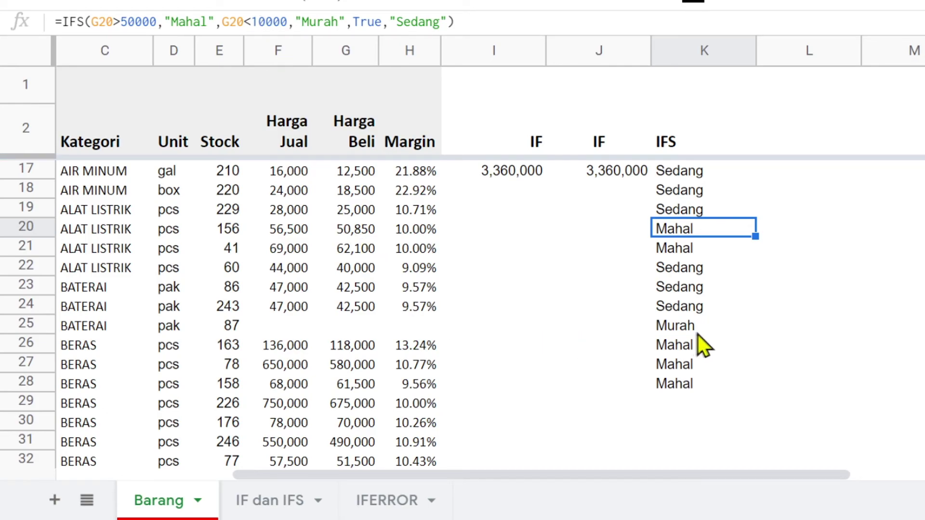
Compare the Murah results in rows 4, 7 and 11 with their Harga Beli prices, and review the IF and IFS columns.
scroll(702, 334, up, 5)
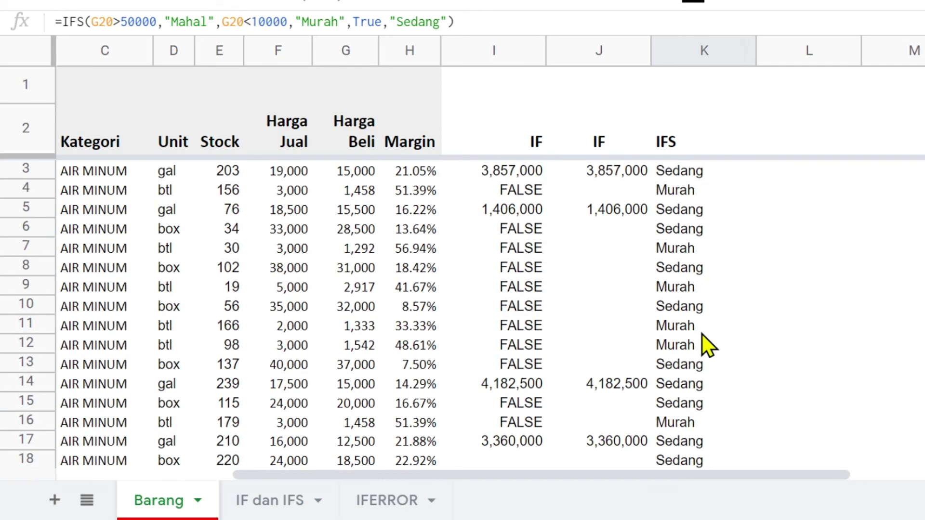
click(664, 195)
click(363, 190)
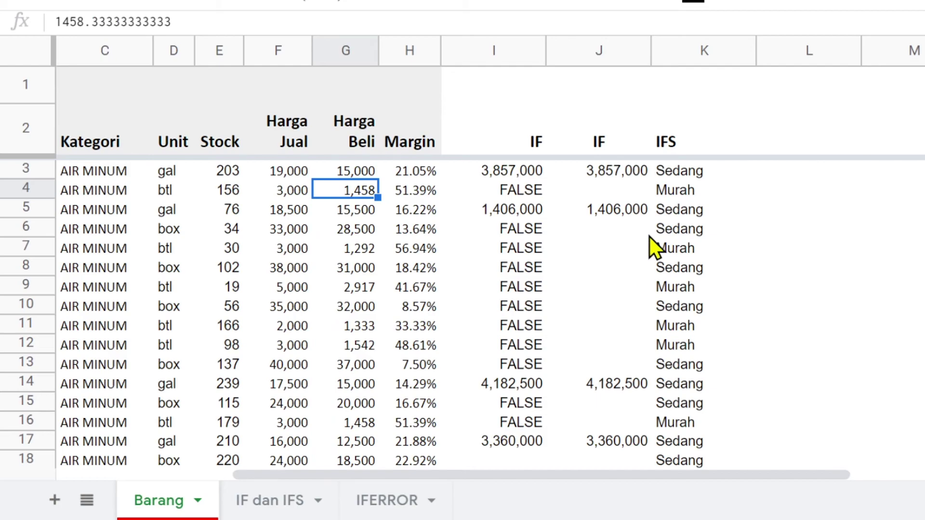
click(662, 246)
click(347, 249)
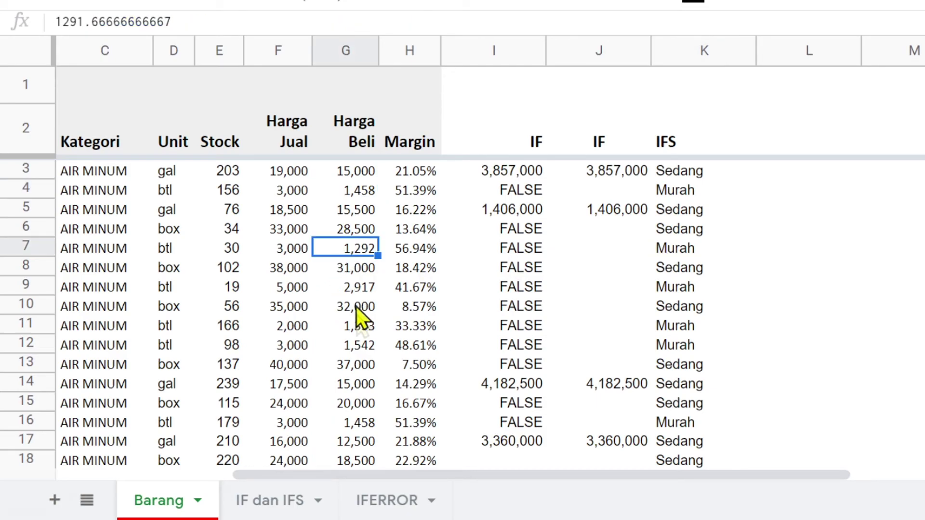
click(361, 327)
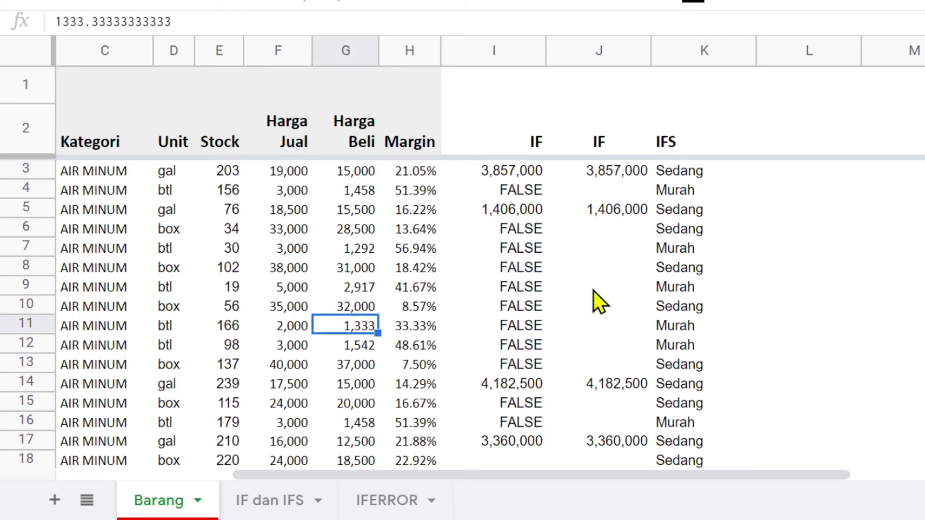
scroll(593, 290, down, 10)
scroll(593, 290, up, 10)
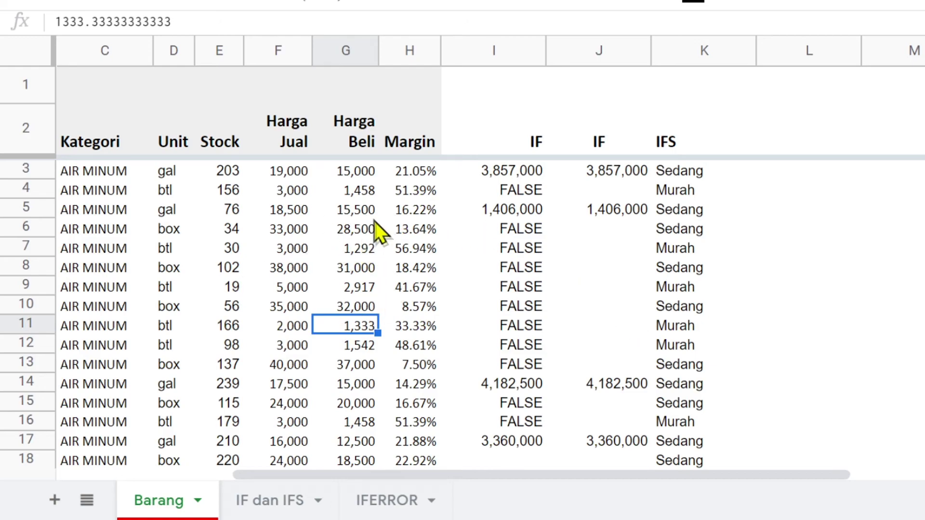
click(530, 147)
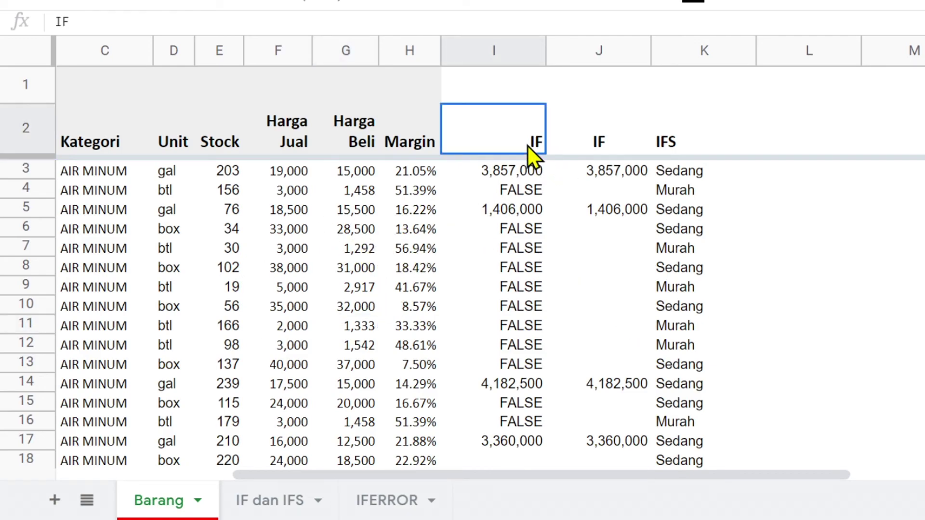
click(672, 148)
On the IFERROR sheet, fill the IFERROR column H1:H7 with light yellow.
click(390, 502)
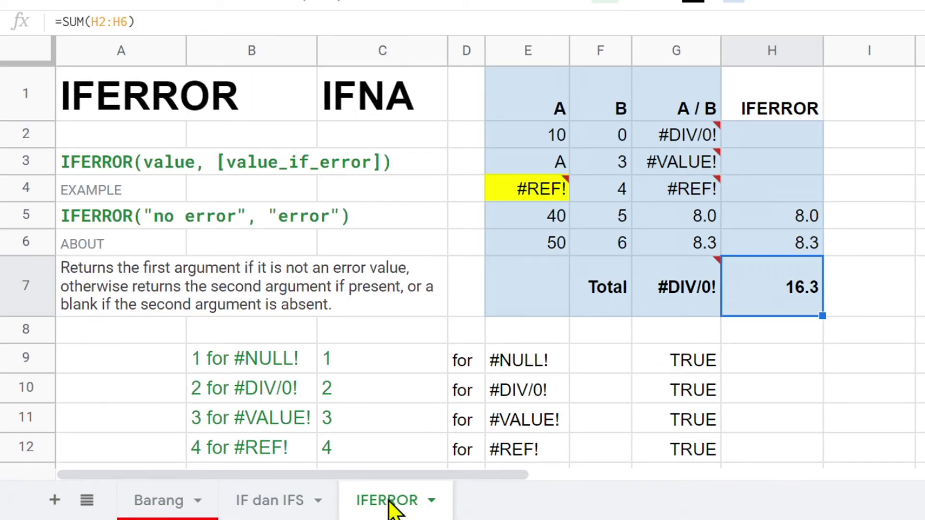
click(772, 139)
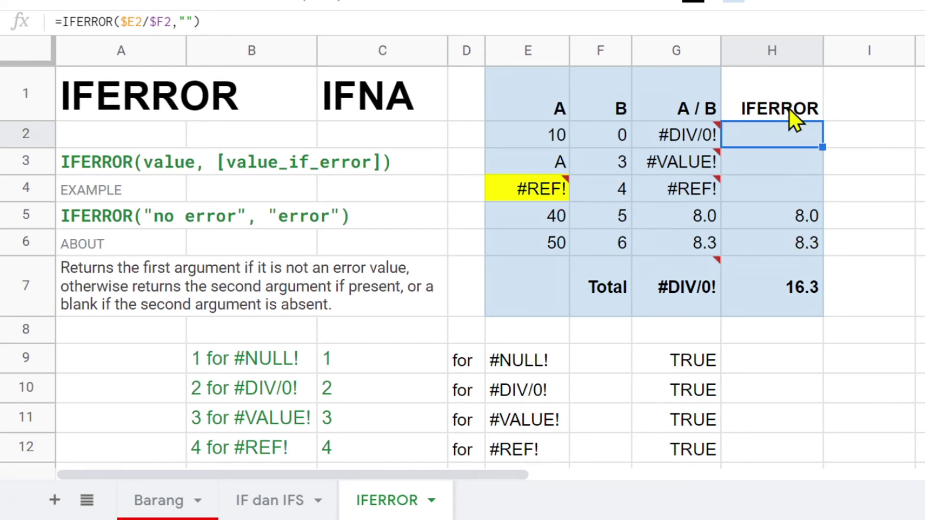
drag(787, 92, 789, 300)
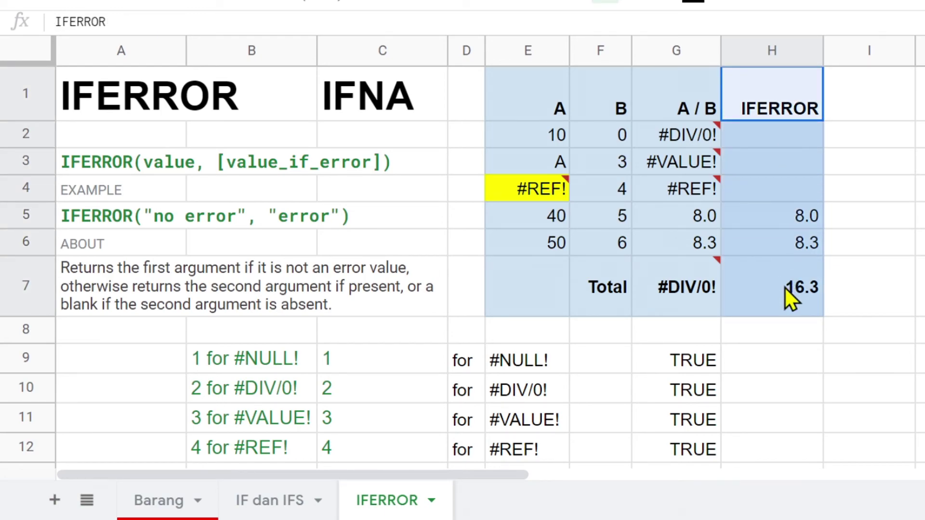
click(732, 4)
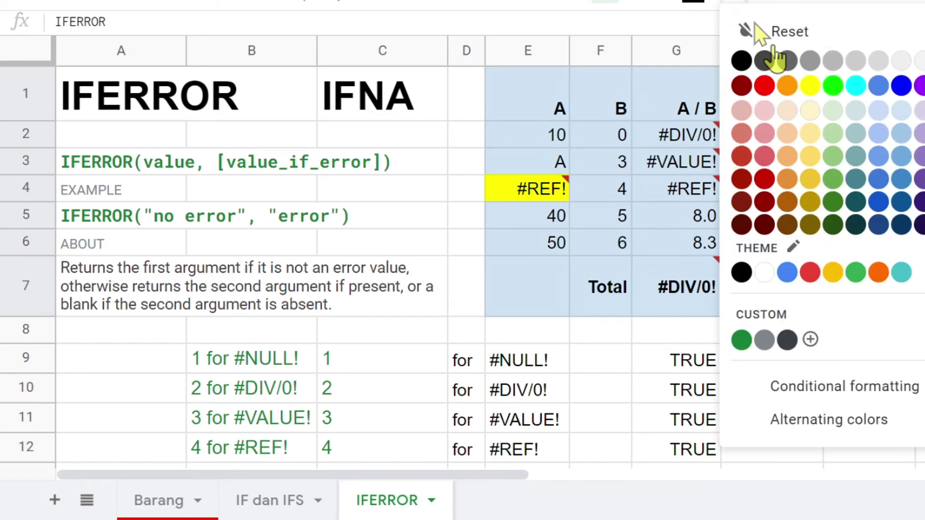
click(811, 112)
click(900, 219)
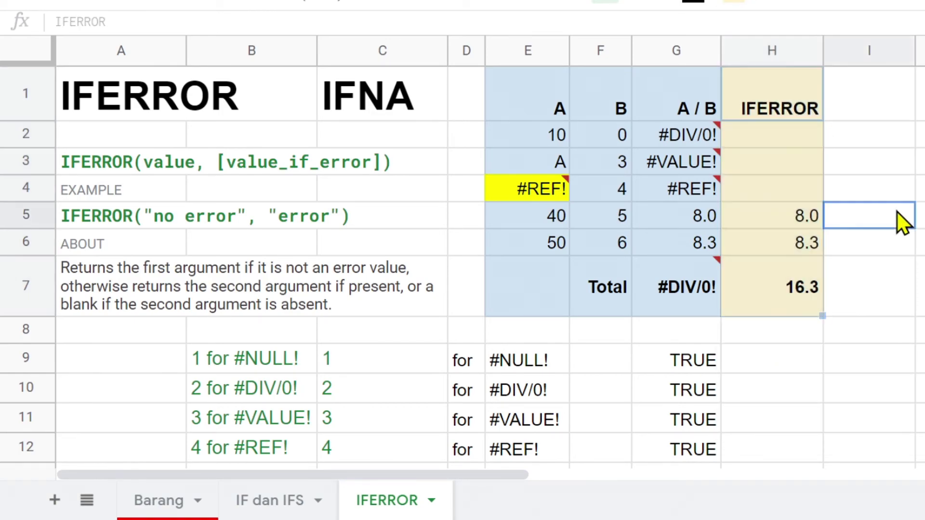
Inspect the IFERROR formula in H2 and compare the SUM totals in G7 and H7.
click(792, 137)
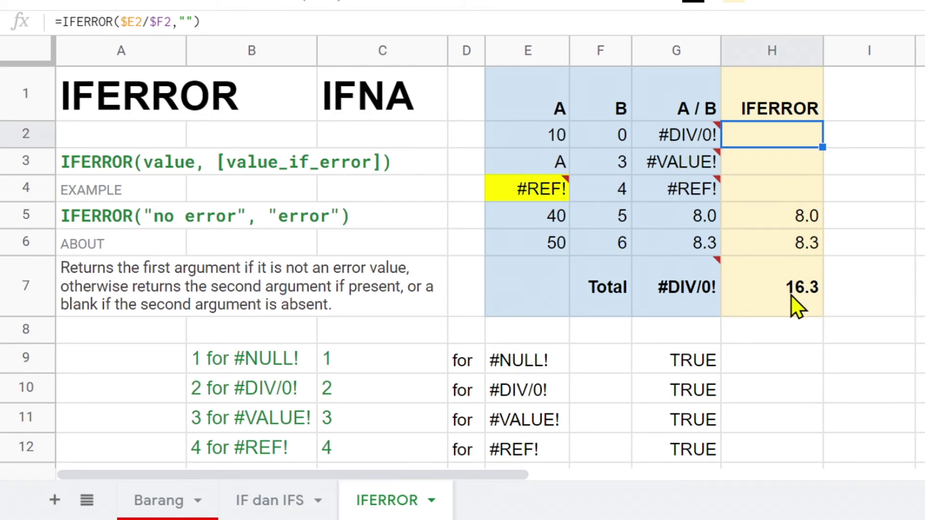
click(668, 289)
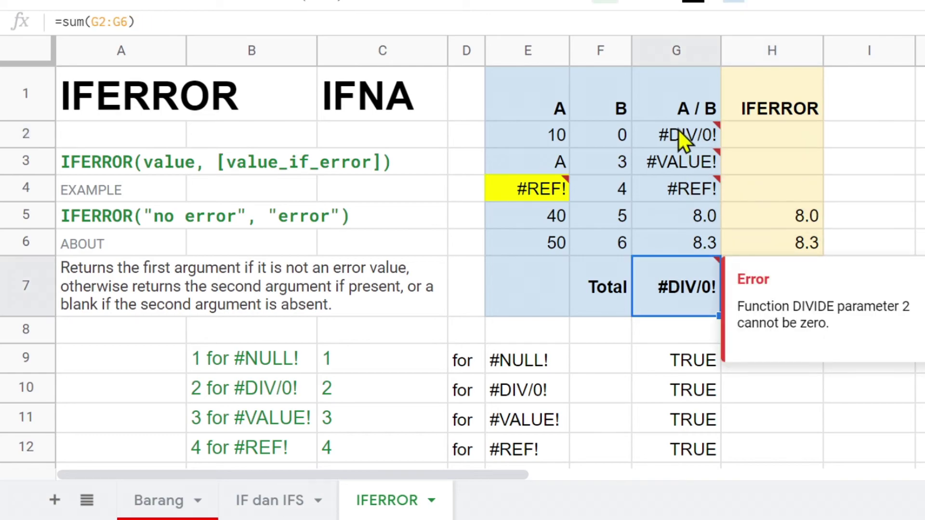
click(852, 199)
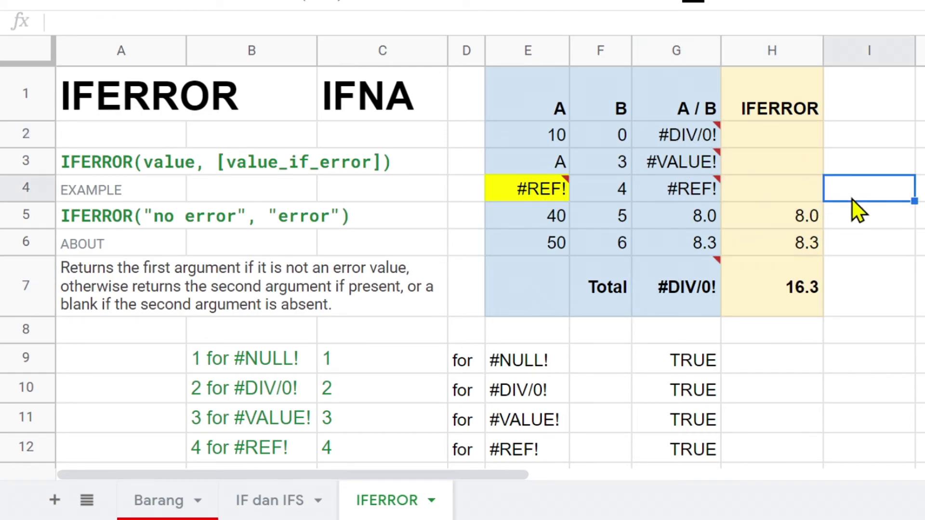
click(769, 297)
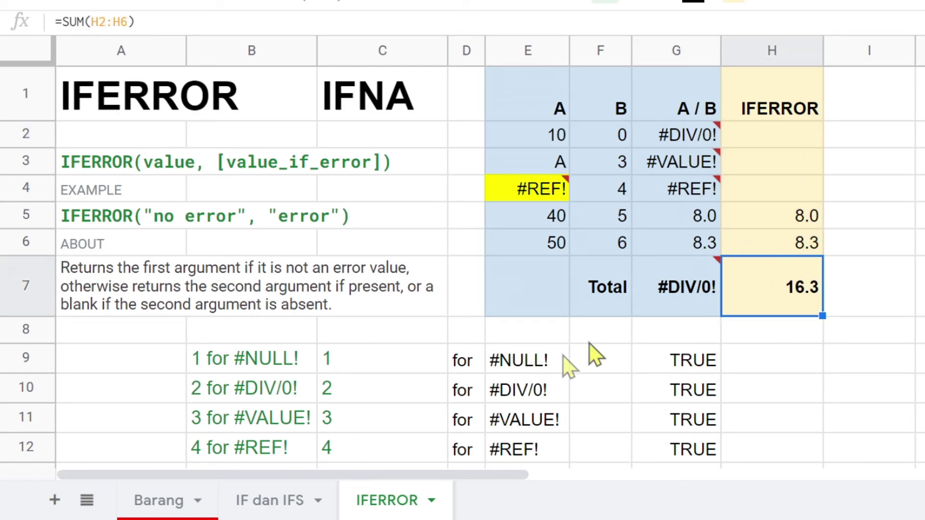
Examine the IFNA heading on the IFERROR sheet, the #N/A entry in E15 and the formulas in G14:G15.
click(253, 502)
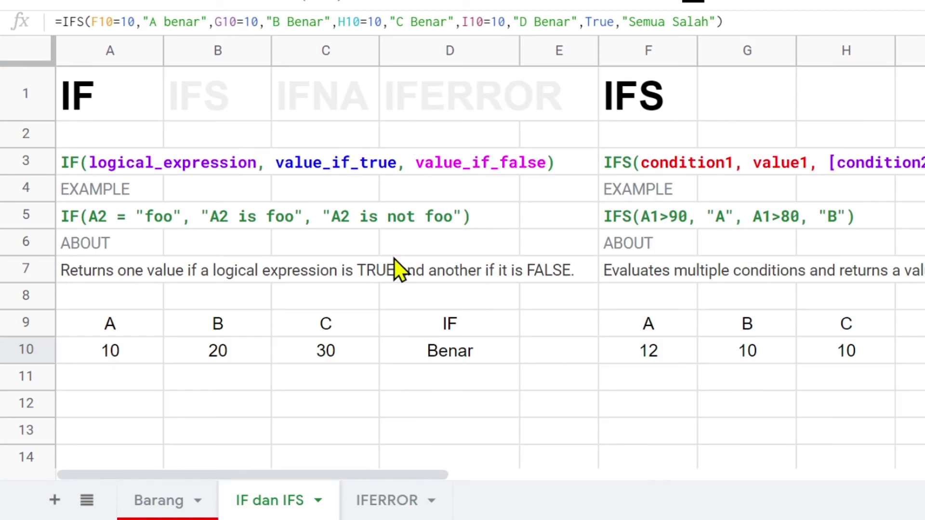
click(391, 504)
click(367, 109)
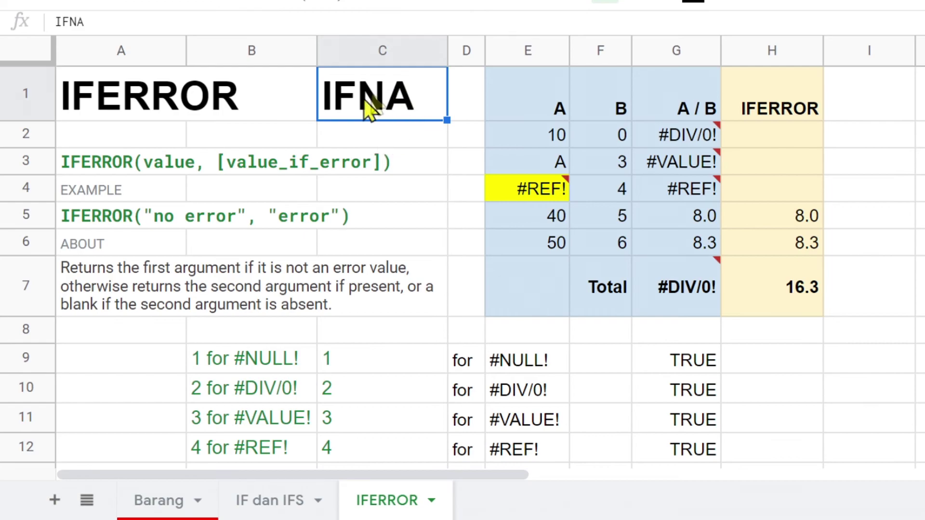
scroll(478, 230, down, 5)
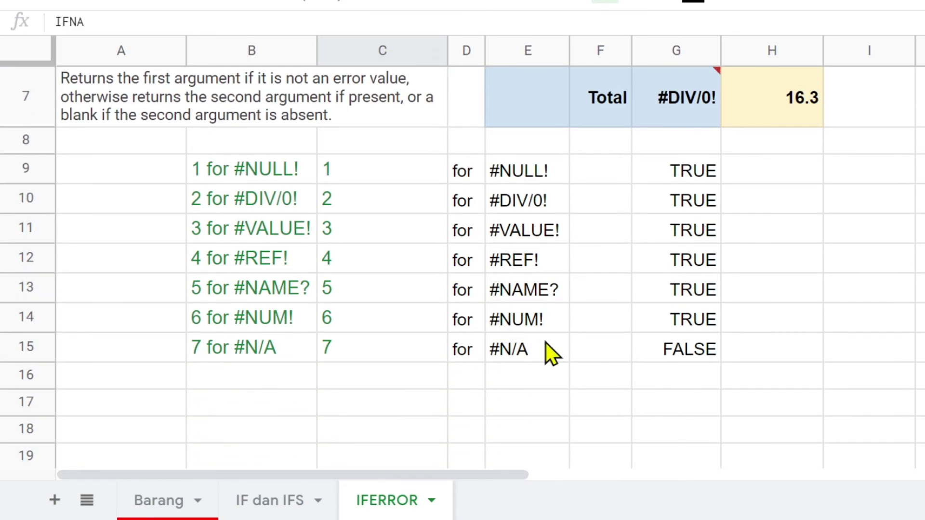
click(505, 289)
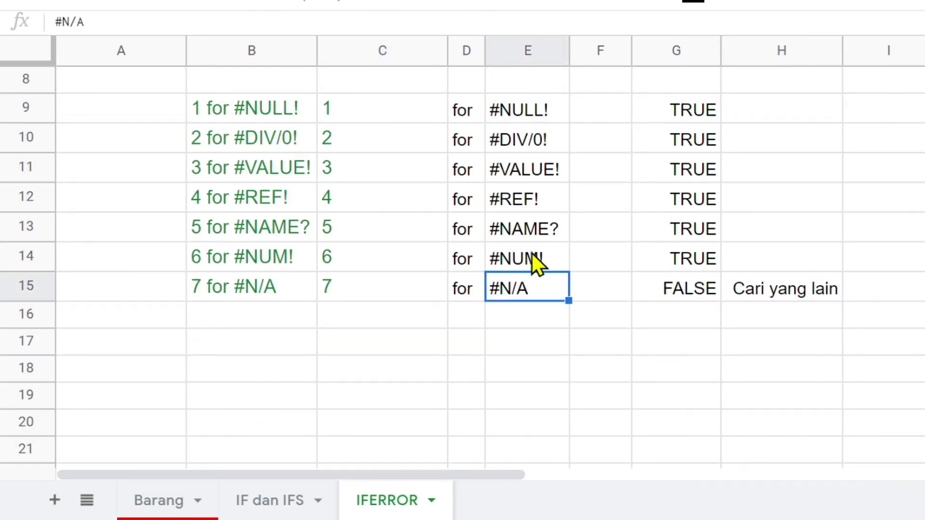
click(673, 289)
click(672, 261)
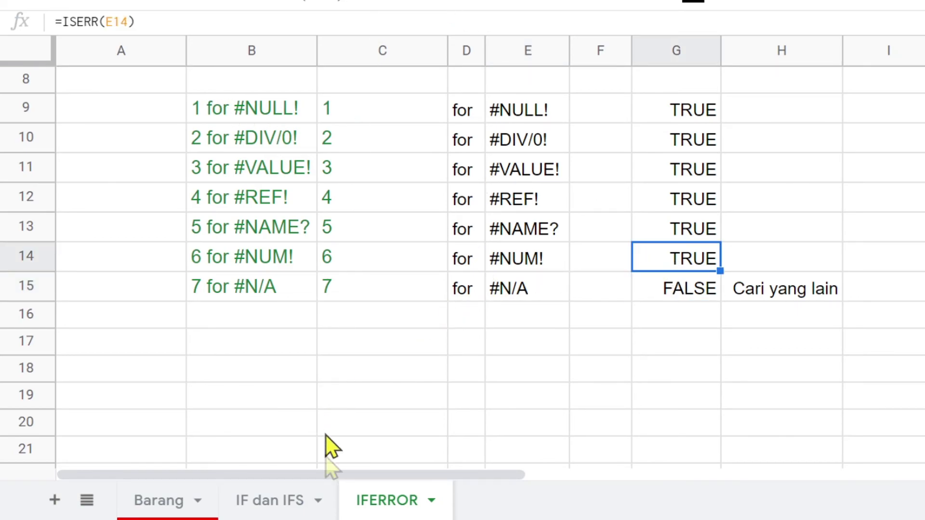
Review the IFERROR heading, the error on the G7 total and the #N/A entry with its number in row 15.
scroll(407, 313, up, 3)
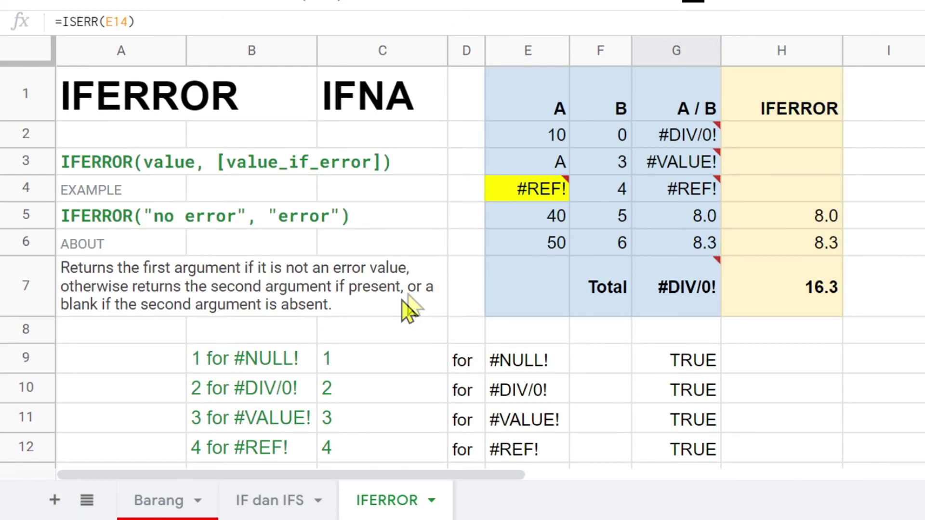
click(215, 109)
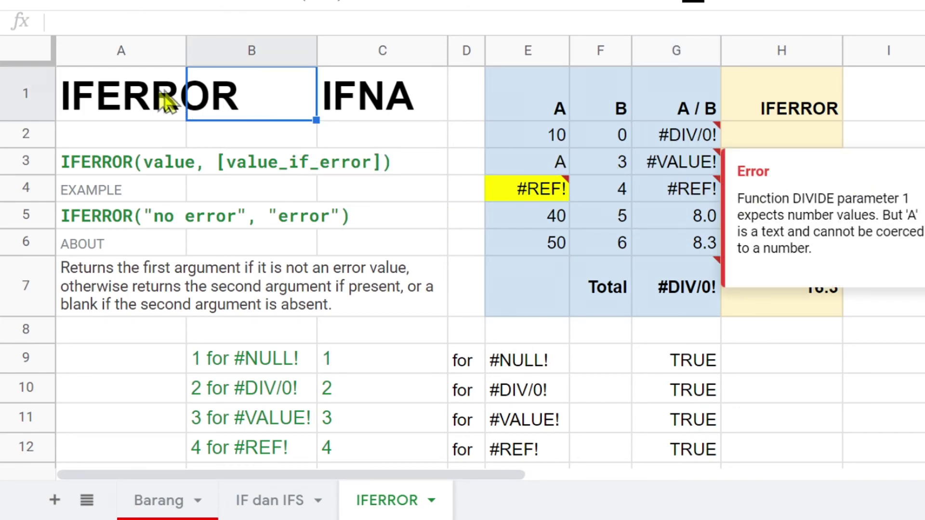
click(138, 108)
mouse_move(679, 291)
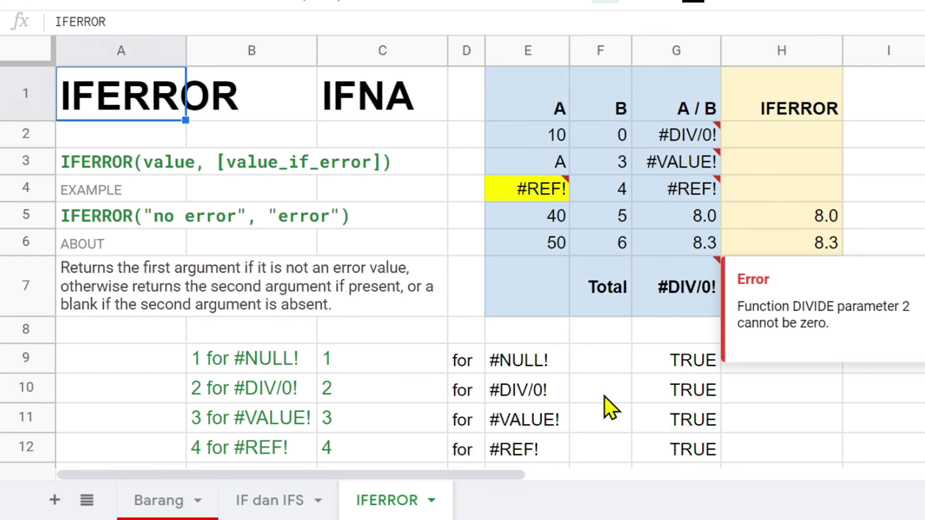
scroll(609, 407, down, 3)
click(514, 215)
click(517, 235)
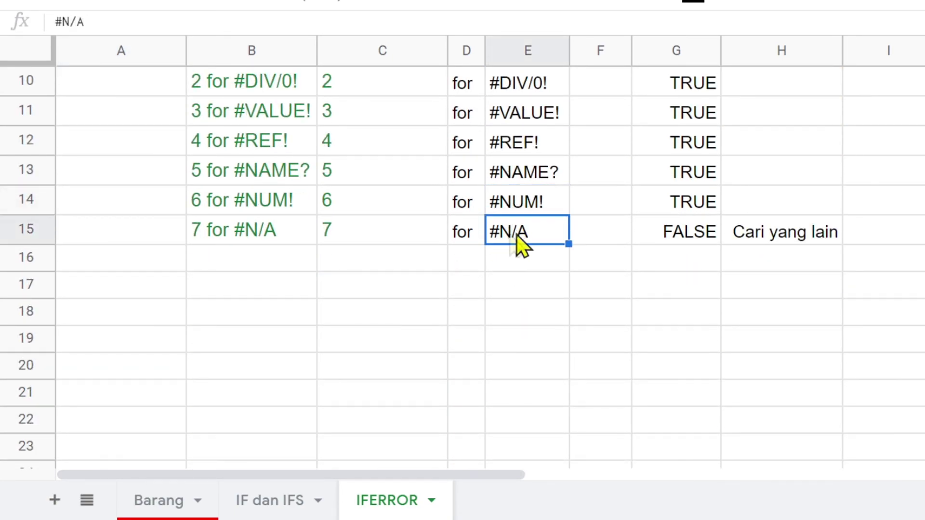
click(338, 237)
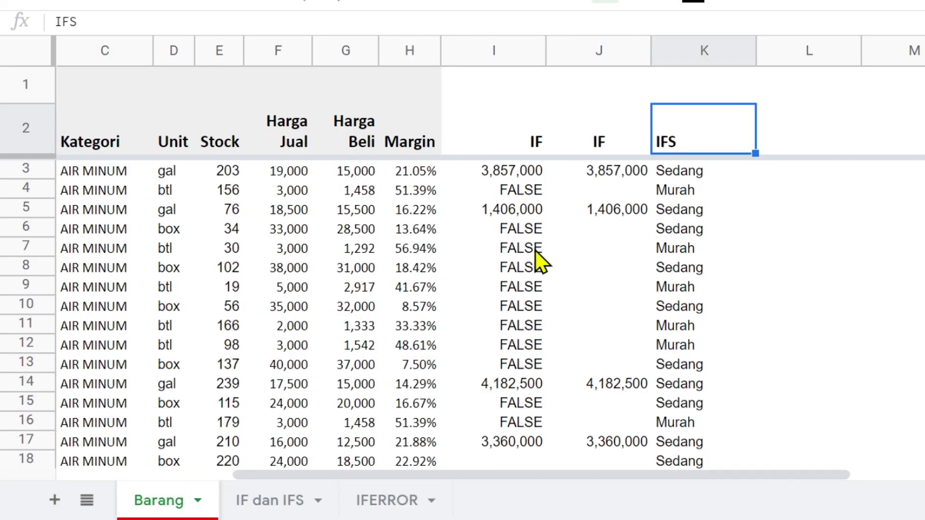
On the Barang sheet, wrap the I3 formula IF(D3="gal",E3*F3) in IFERROR with "" as the error value.
click(522, 171)
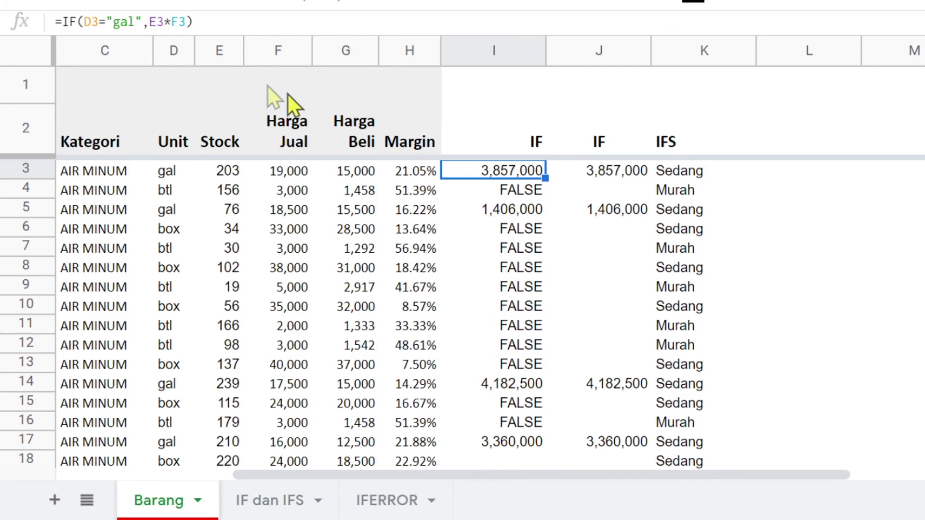
click(64, 23)
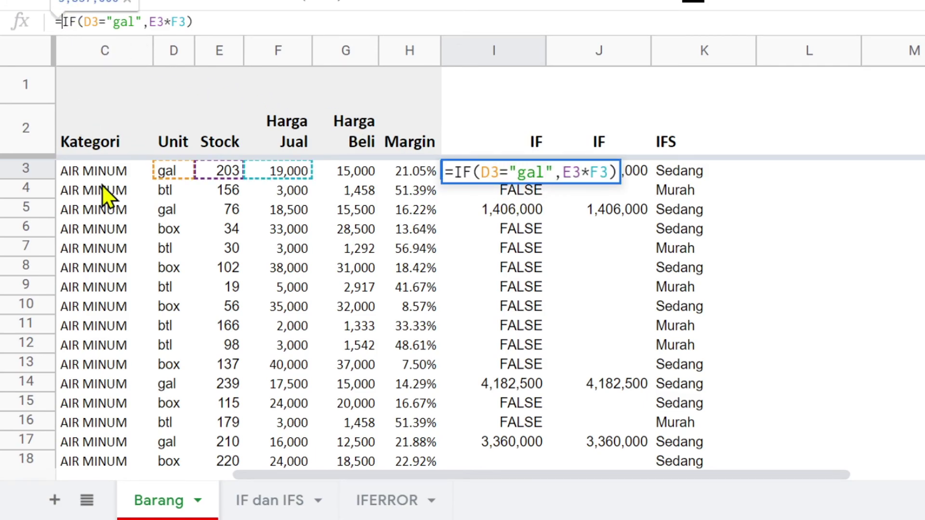
text(ifer)
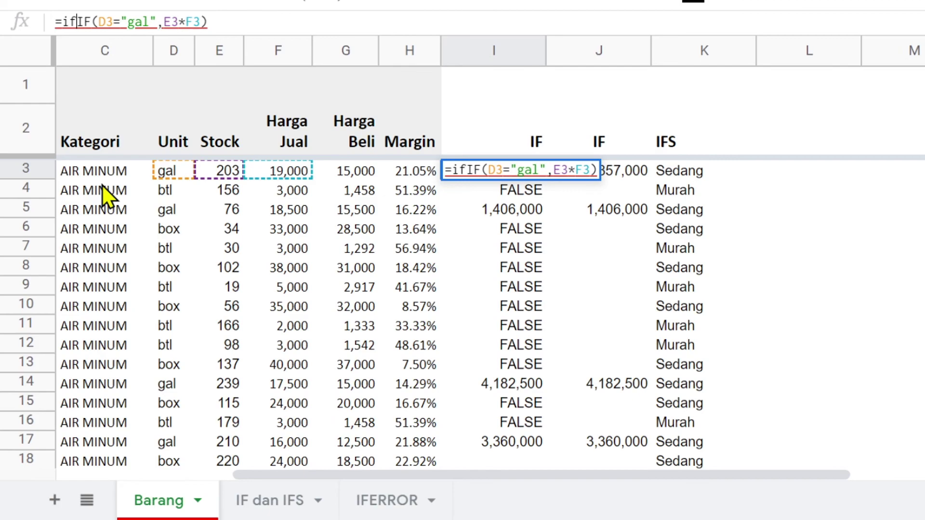
text(ror)
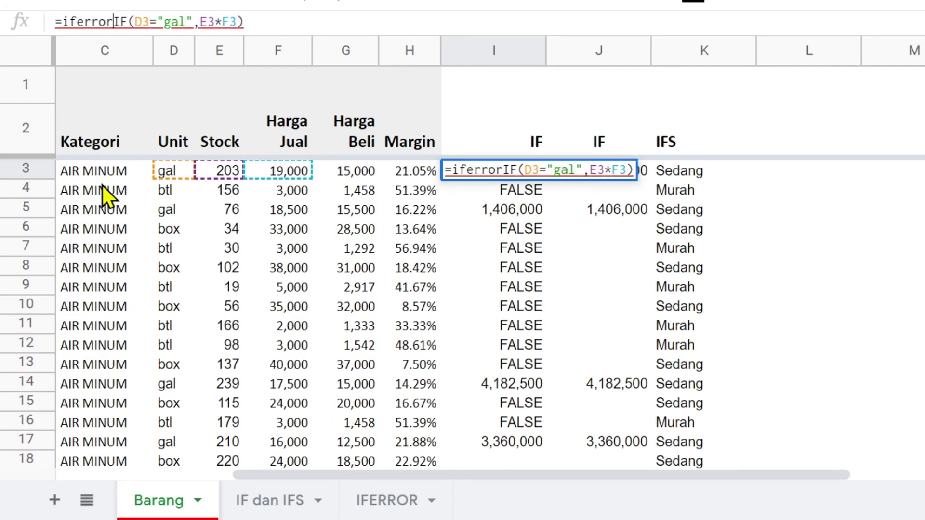
text(()
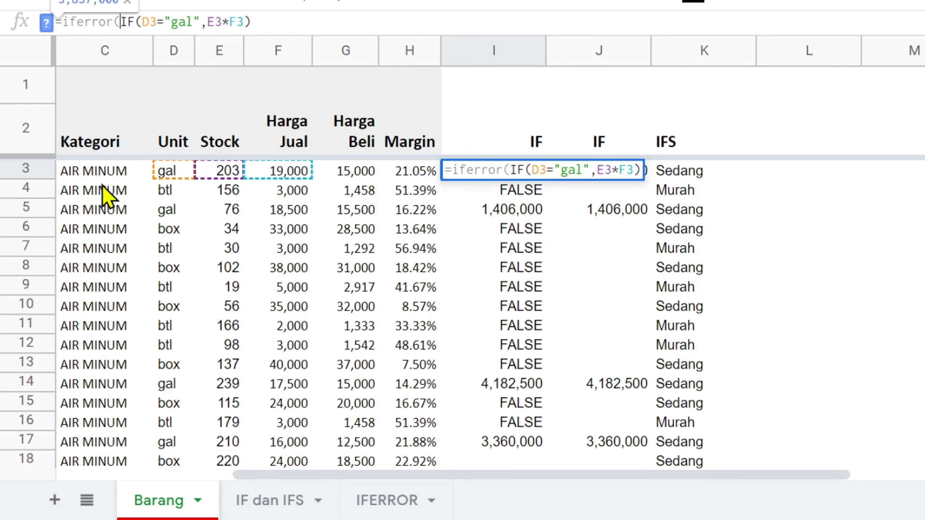
click(289, 21)
text(,""))
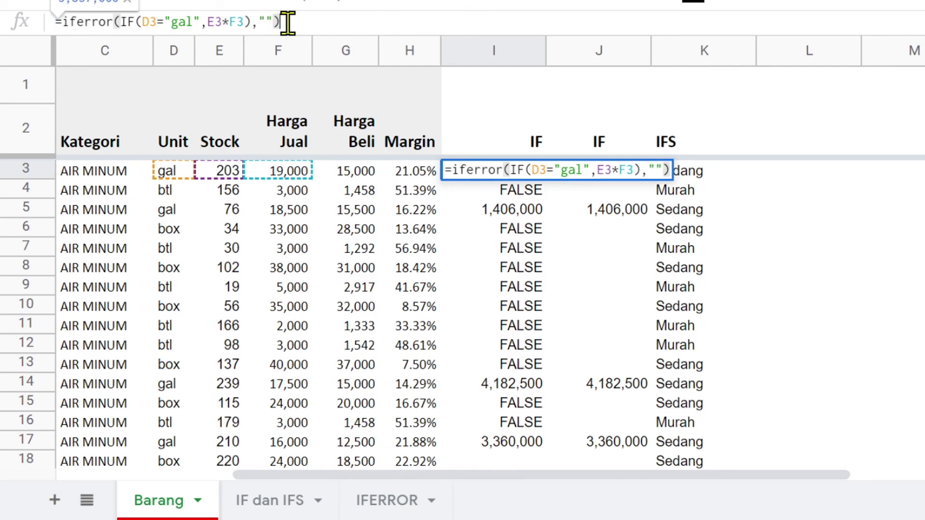
key(Return)
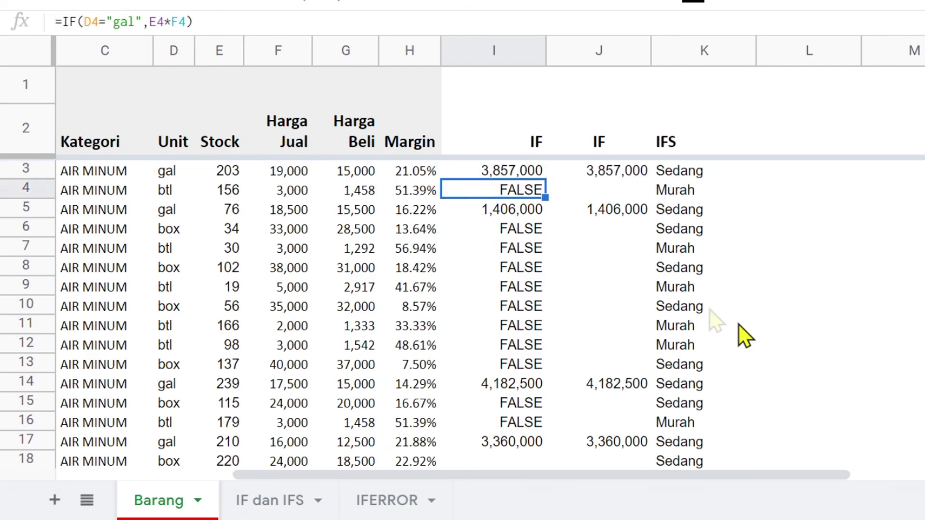
Fill the IFERROR formula from I3 down column I through row 23.
click(521, 167)
drag(545, 179, 547, 423)
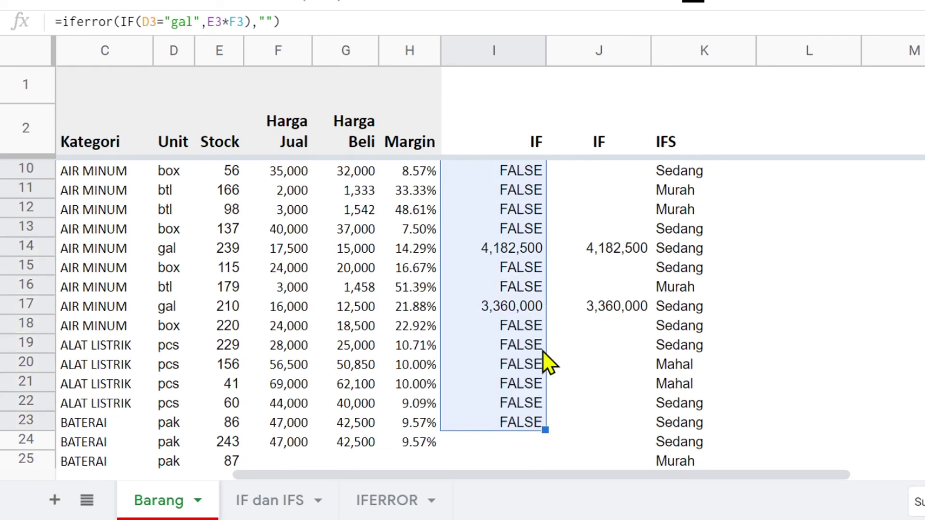
scroll(543, 352, up, 3)
Check the copied IFERROR formulas in column I for the non-gal rows, including I4, I6, I7, I8 and I10.
click(517, 195)
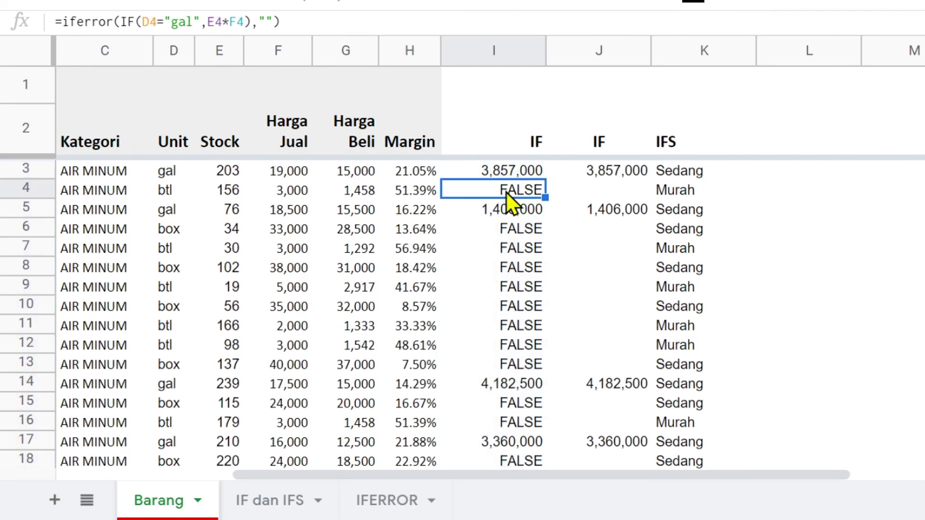
click(522, 229)
click(517, 251)
click(519, 273)
click(521, 307)
click(521, 194)
Enter =ISERR(I4) in L4 to test whether the IF result in I4 is an error.
click(811, 193)
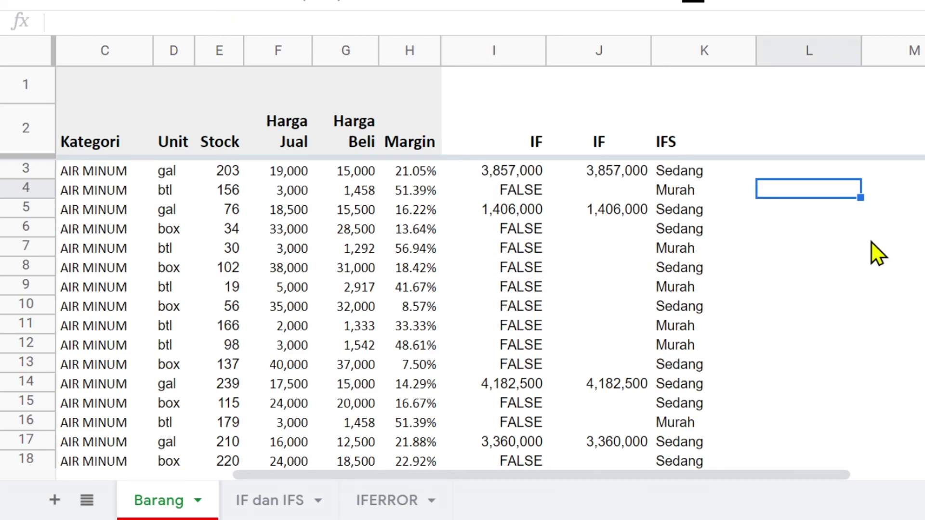
text(=isee)
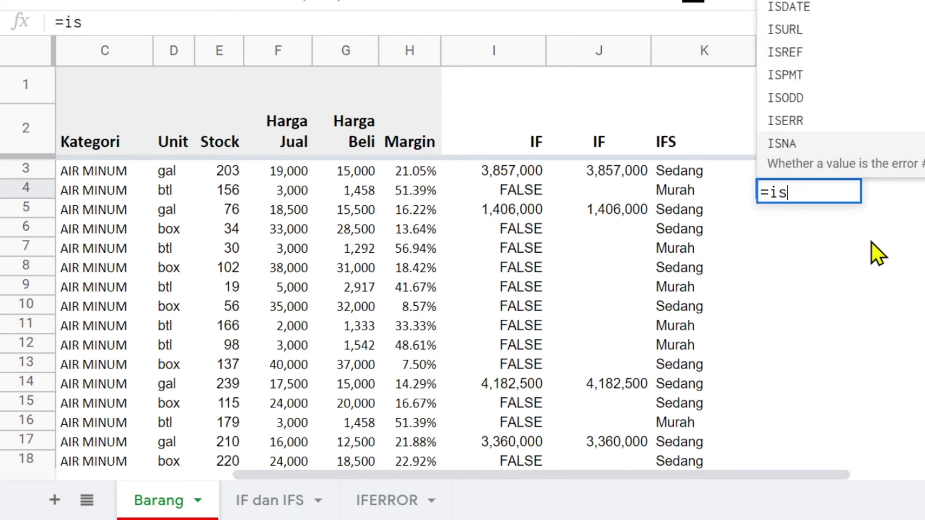
key(BackSpace)
key(BackSpace)
click(794, 126)
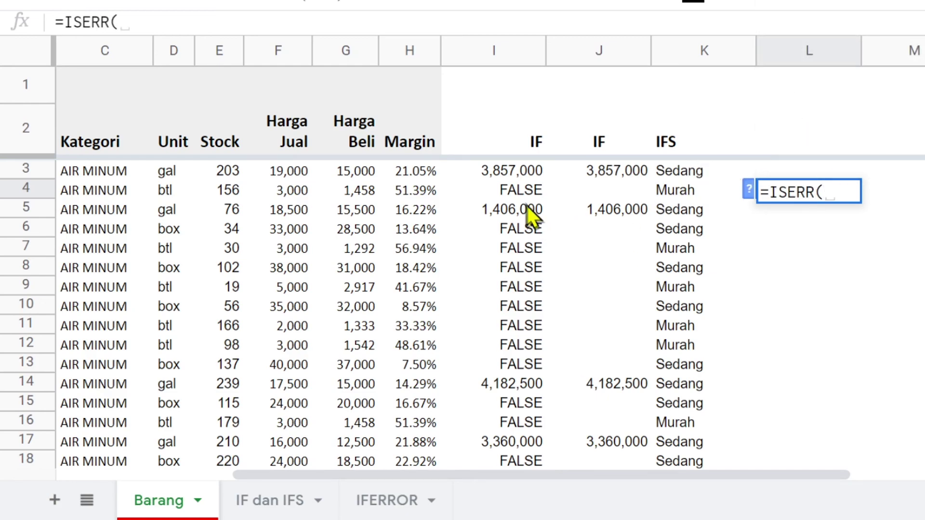
click(518, 192)
text())
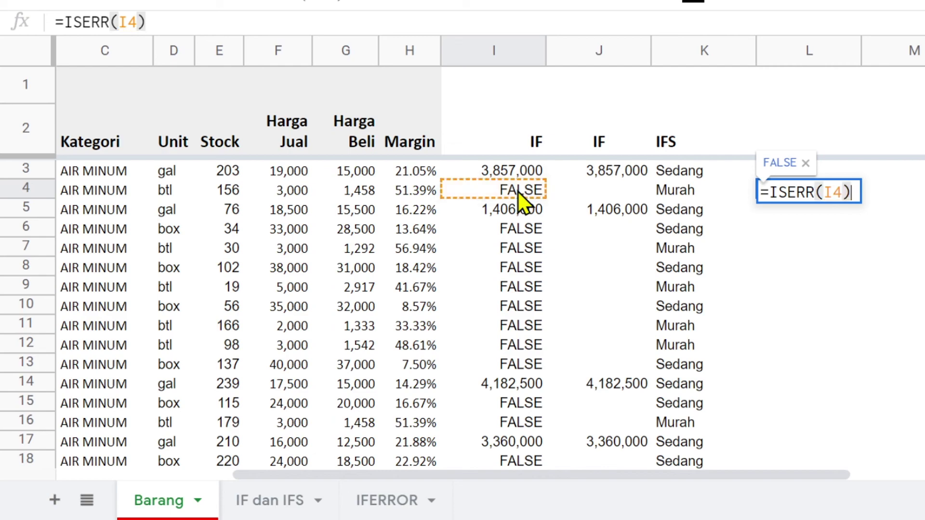
key(Return)
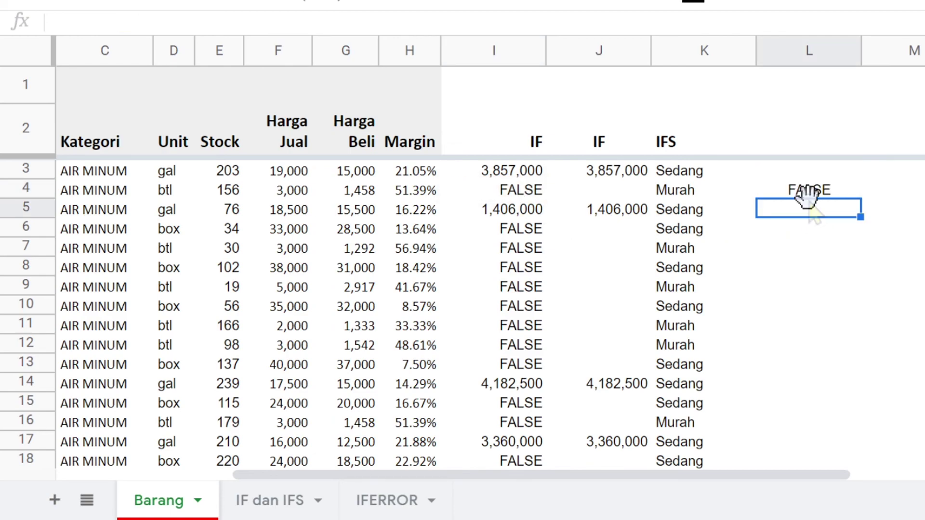
Compare the ISERR formula in L4 with the IFERROR formulas in I4 and I6:I11, glancing at the IF dan IFS sheet.
click(807, 193)
click(527, 193)
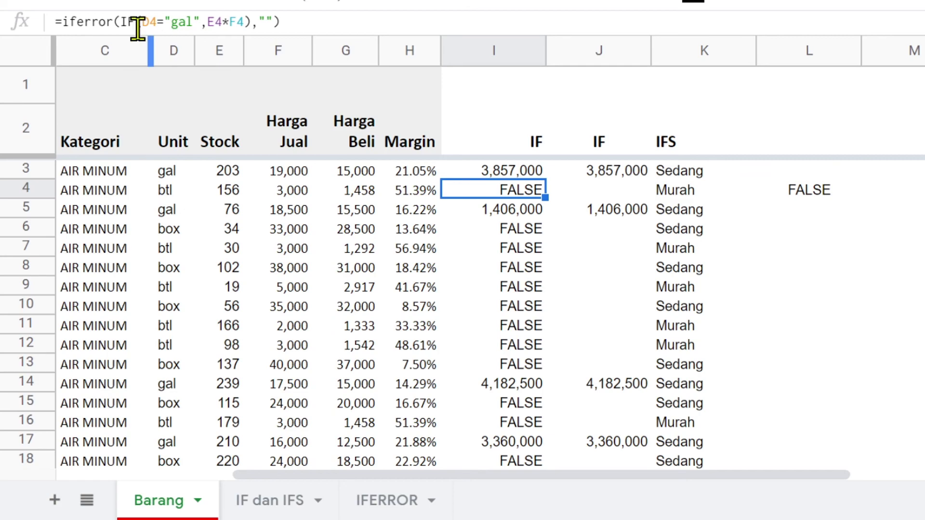
click(273, 504)
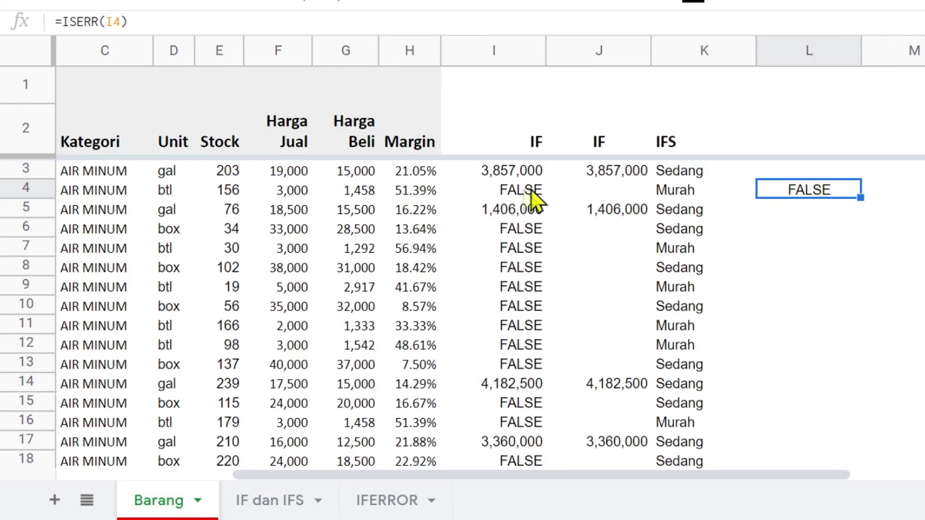
click(508, 190)
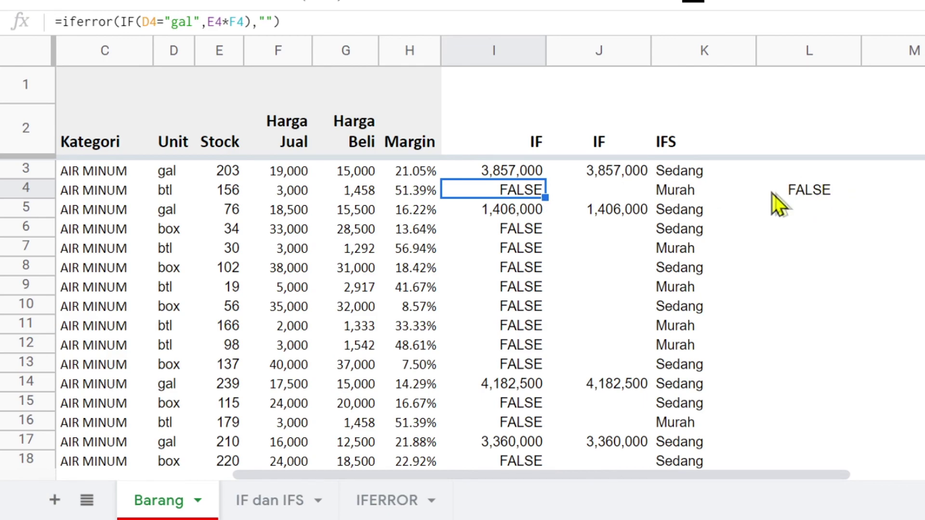
click(797, 193)
click(518, 193)
drag(529, 229, 523, 327)
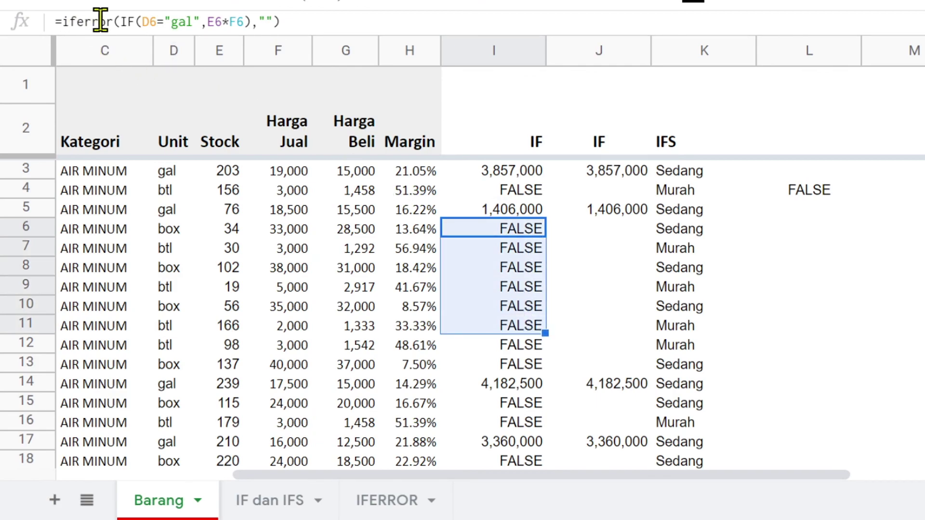
On the IFERROR sheet, review the list of error types in E9:E15, from #NULL! through #N/A.
click(378, 500)
scroll(427, 324, down, 3)
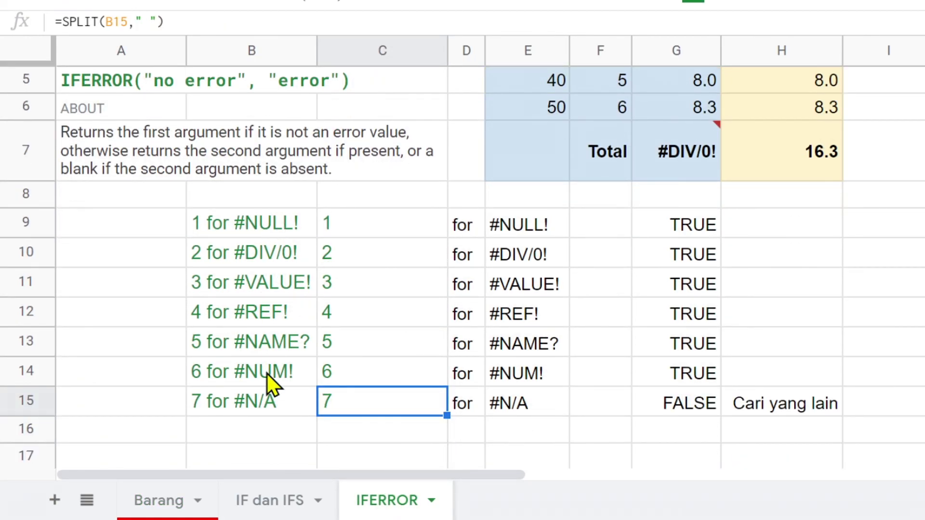
click(518, 233)
click(540, 265)
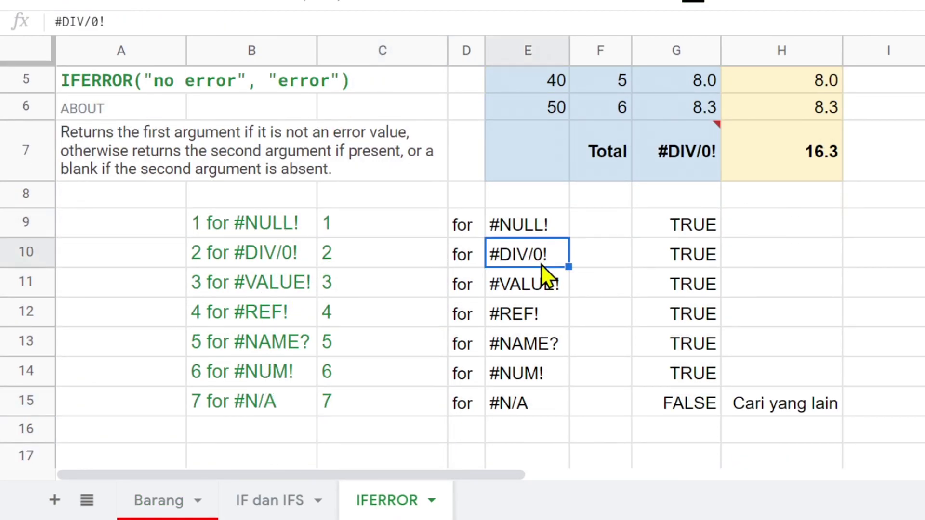
key(Down)
click(541, 317)
click(542, 344)
click(540, 371)
click(538, 402)
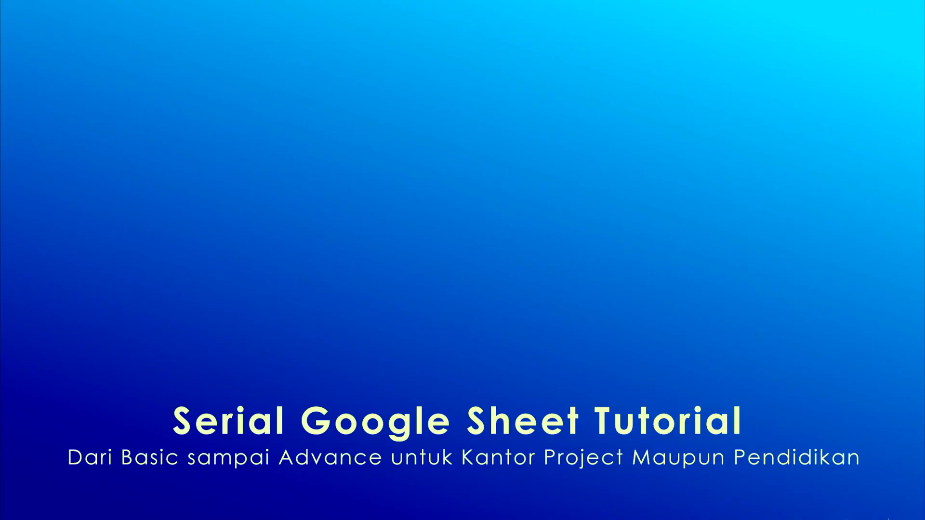